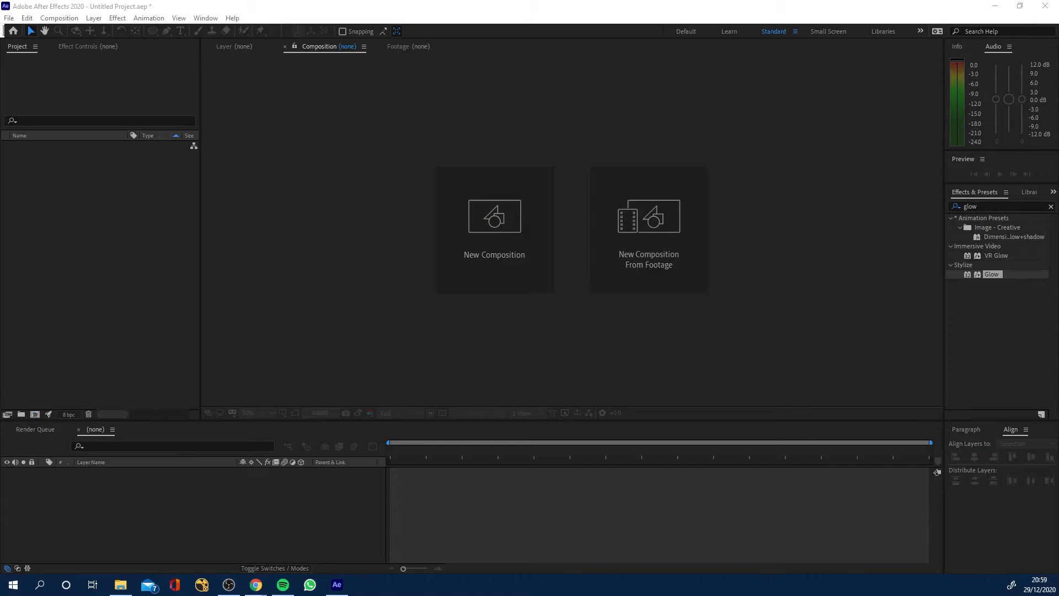
# - Import the starry mountain lake photo and create an HDTV 1080 25 composition named Fireflies
pyautogui.moveTo(0, 267); pyautogui.dragTo(117, 210)
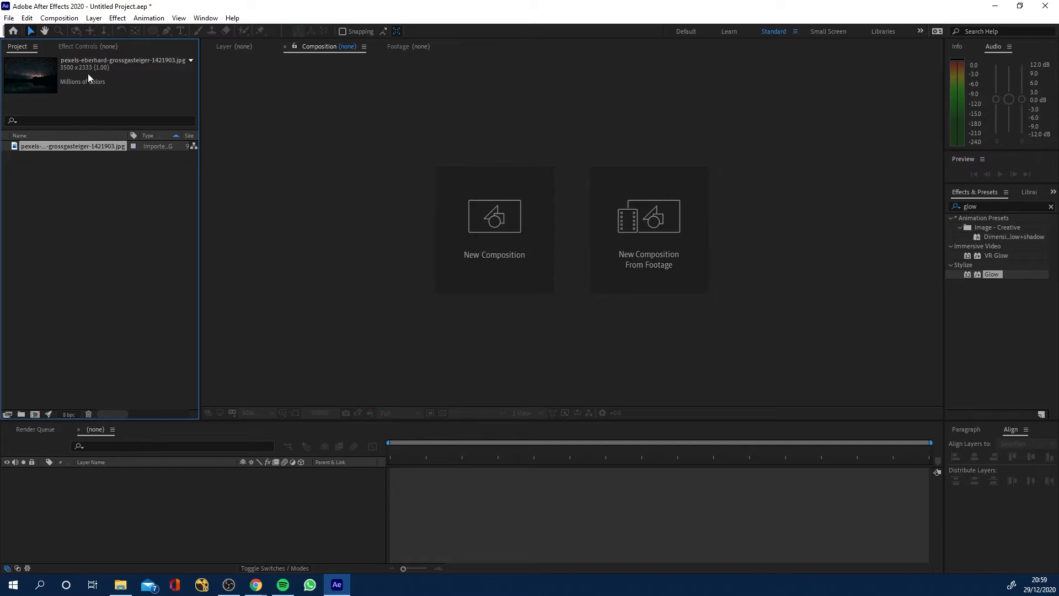
pyautogui.click(34, 415)
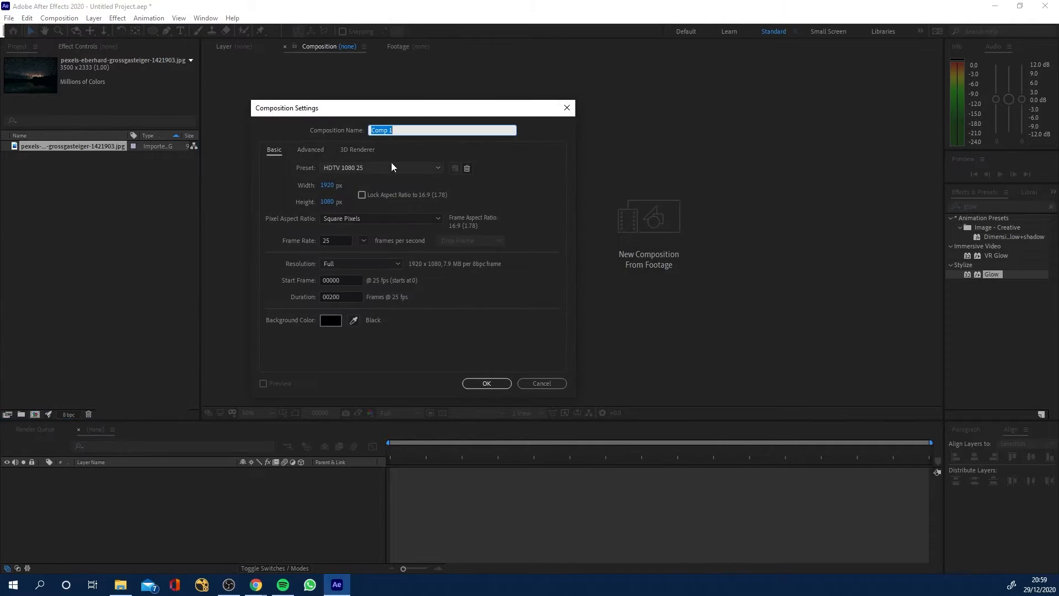
pyautogui.write('Fireflies')
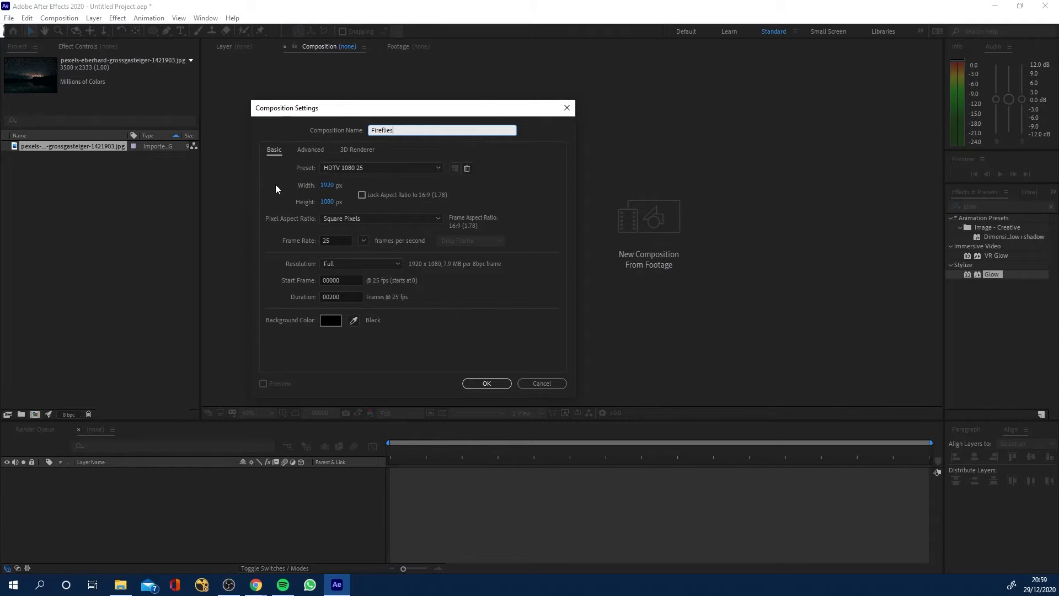
pyautogui.click(486, 383)
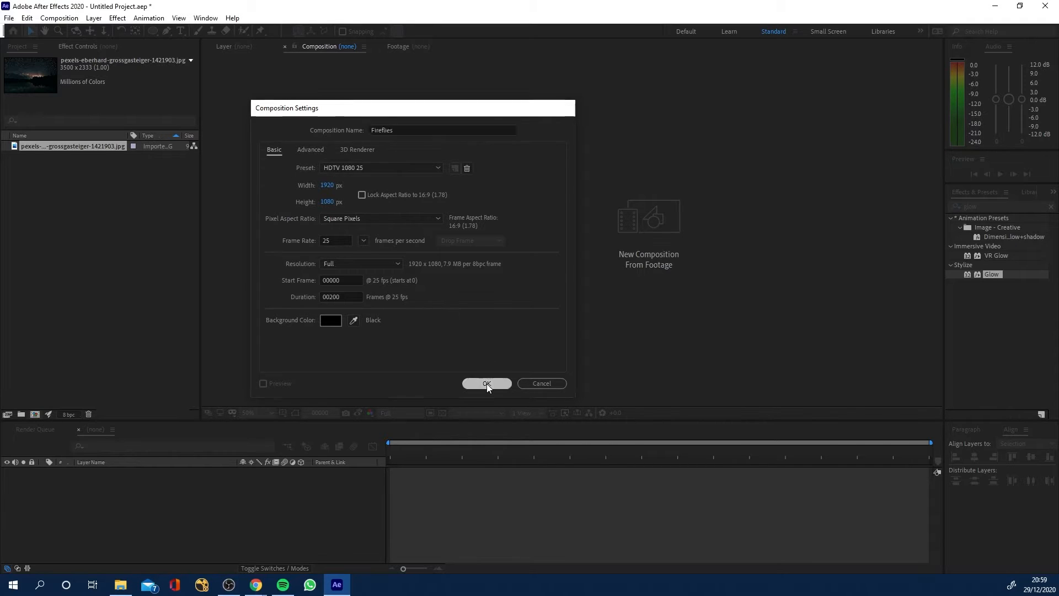
# - Add the imported photo to the Fireflies composition as a layer and set its scale to 60%
pyautogui.moveTo(55, 156); pyautogui.dragTo(115, 485)
pyautogui.scroll(-2, 529, 298)
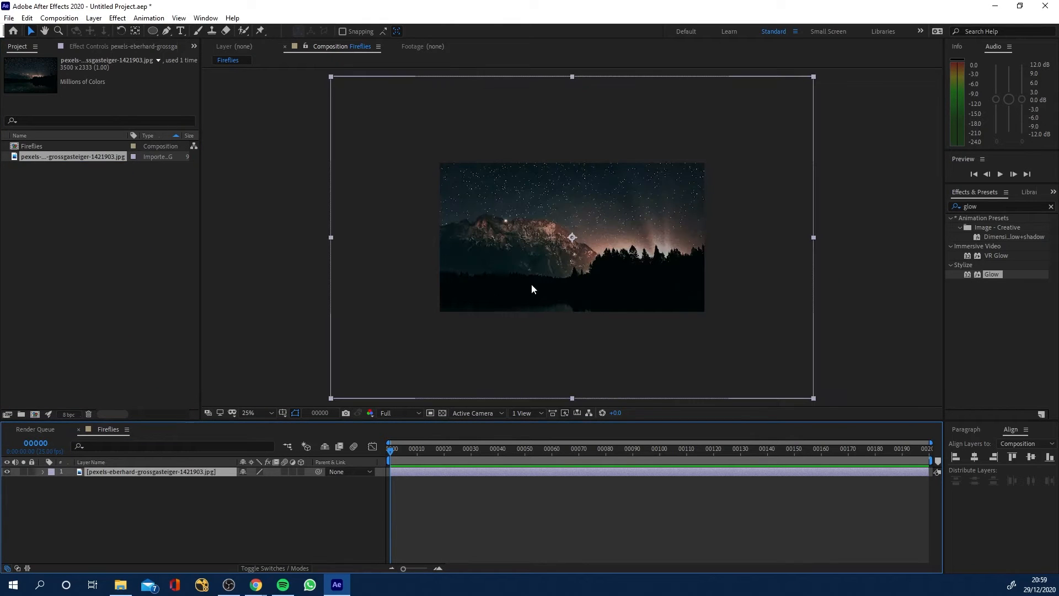
pyautogui.press('s')
pyautogui.moveTo(253, 481); pyautogui.dragTo(237, 484)
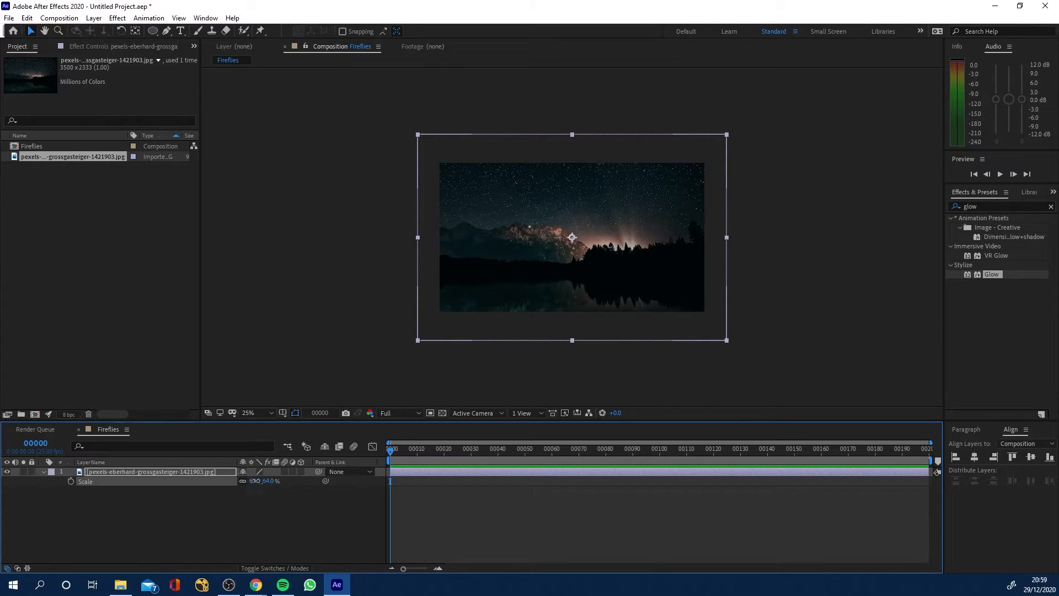
pyautogui.write('60')
pyautogui.press('Return')
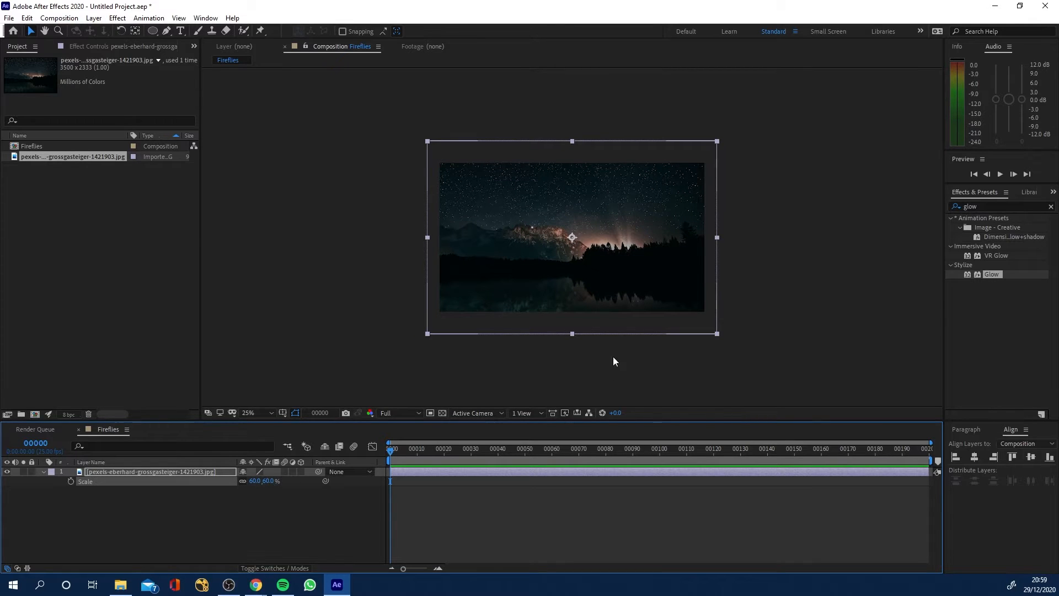
# - Nudge the photo layer slightly upward within the composition frame
pyautogui.click(596, 317)
pyautogui.hotkey('shift', 'Up')
pyautogui.hotkey('shift', 'Up')
pyautogui.hotkey('shift', 'Up')
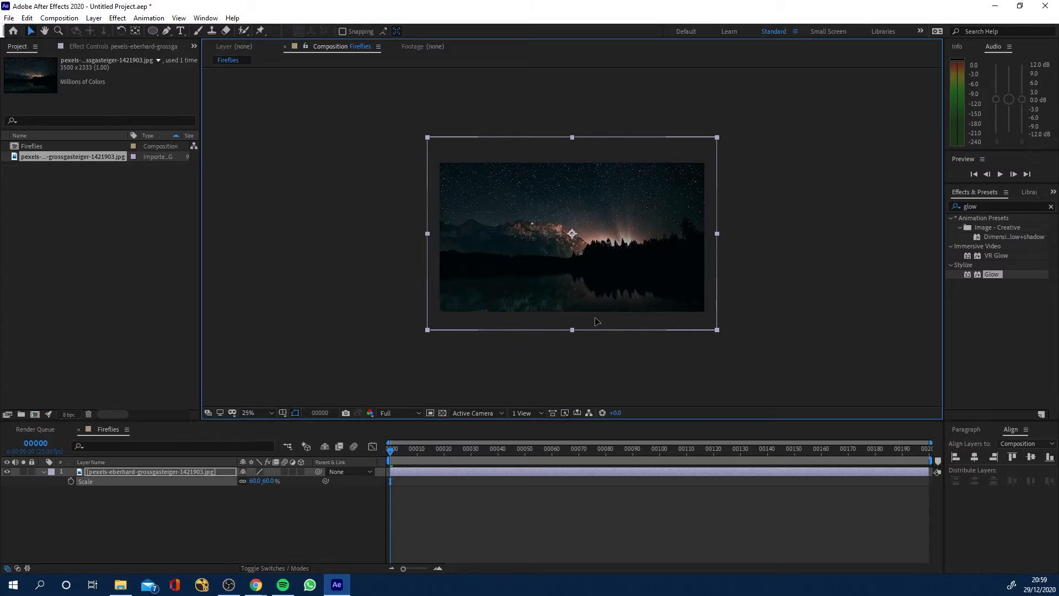
# - Apply a Levels effect to the photo layer and darken it by lowering Output White to 146
pyautogui.scroll(2, 566, 300)
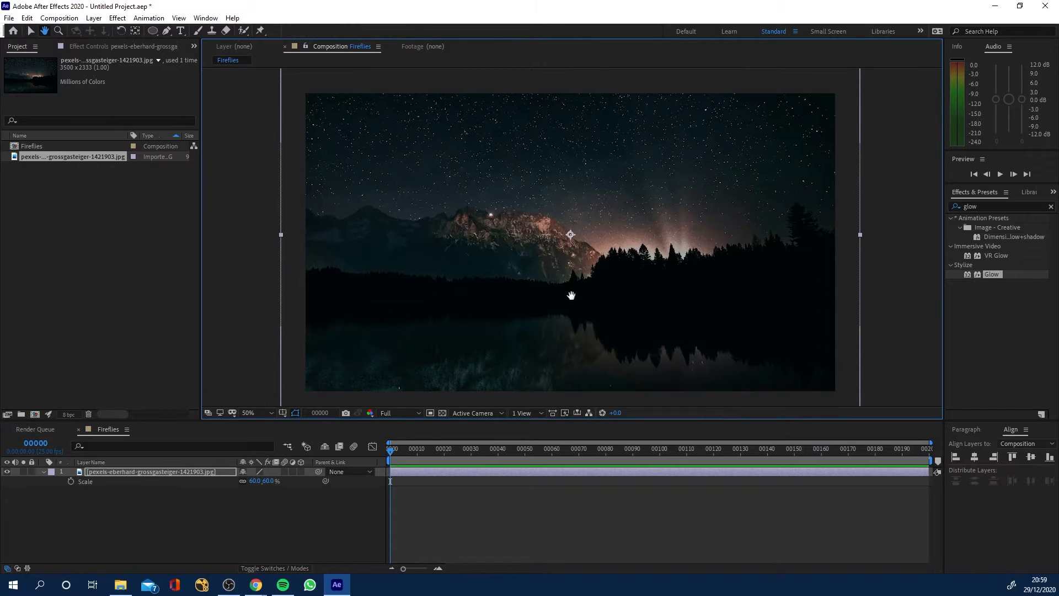
pyautogui.click(950, 206)
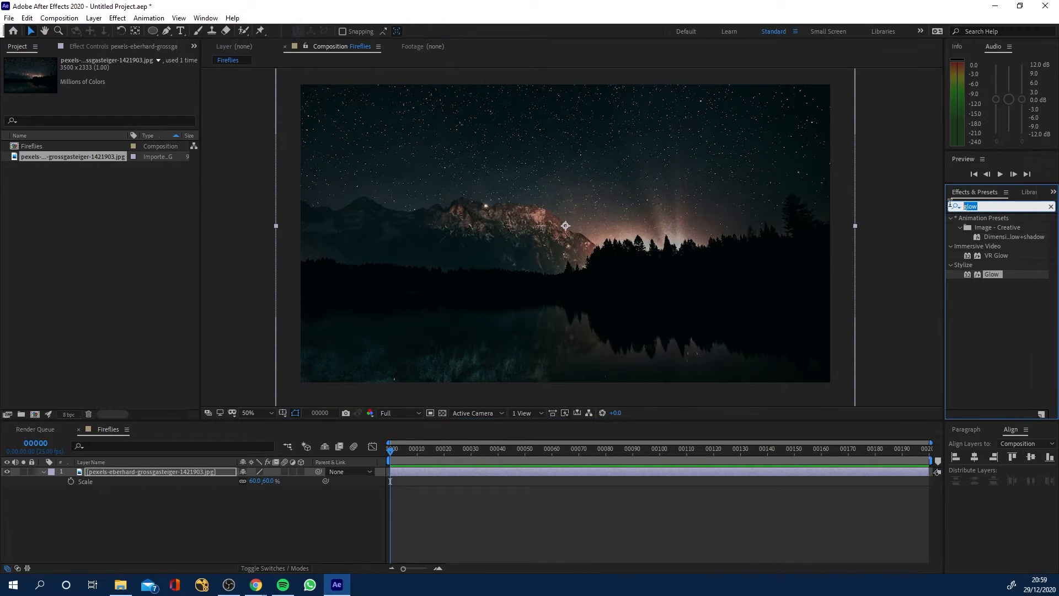
pyautogui.write('levels')
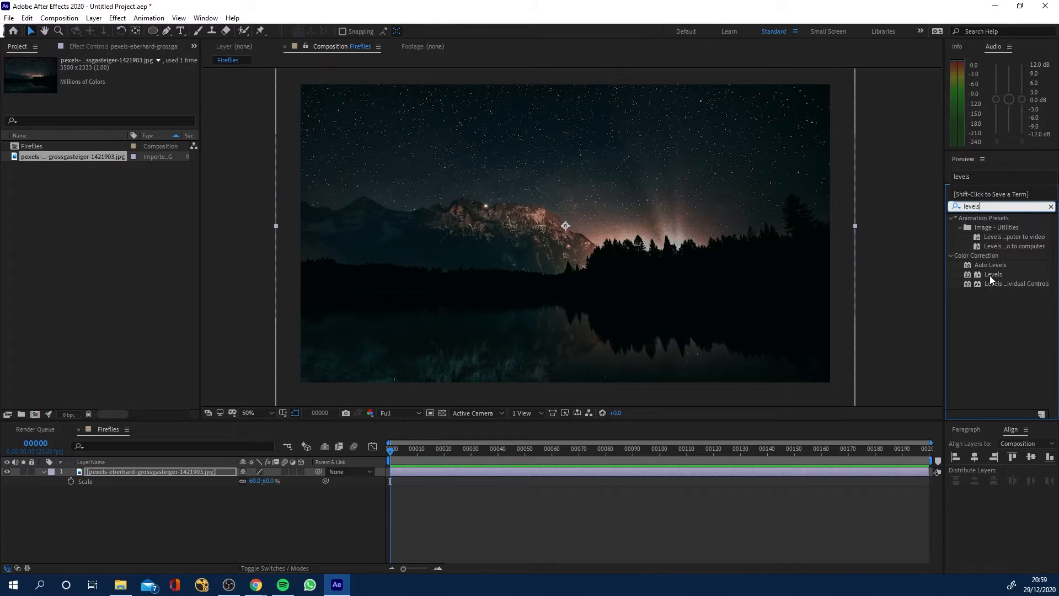
pyautogui.moveTo(991, 275); pyautogui.dragTo(624, 475)
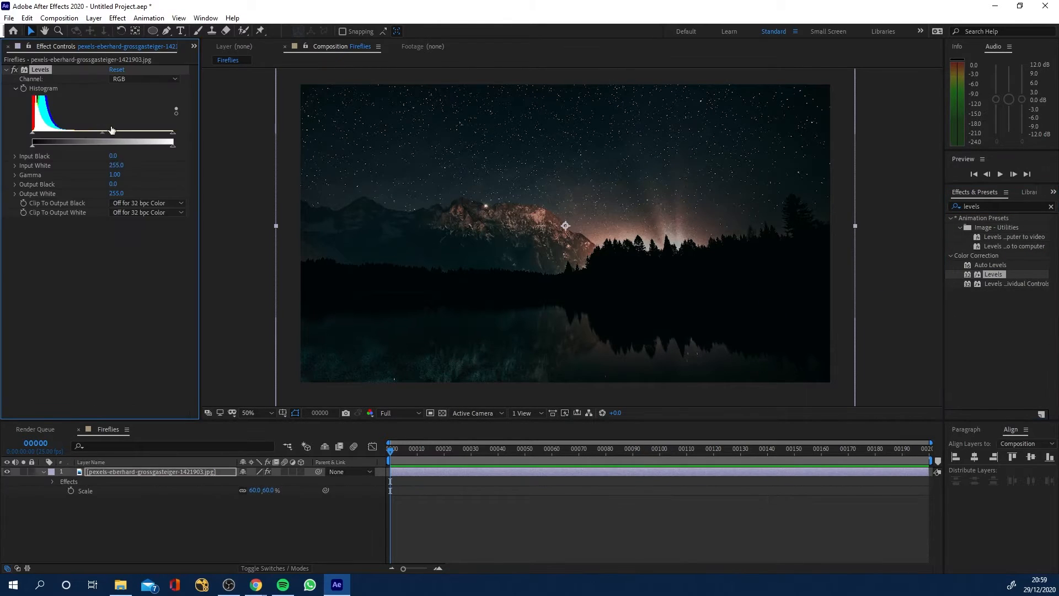
pyautogui.moveTo(172, 146); pyautogui.dragTo(112, 147)
pyautogui.click(14, 73)
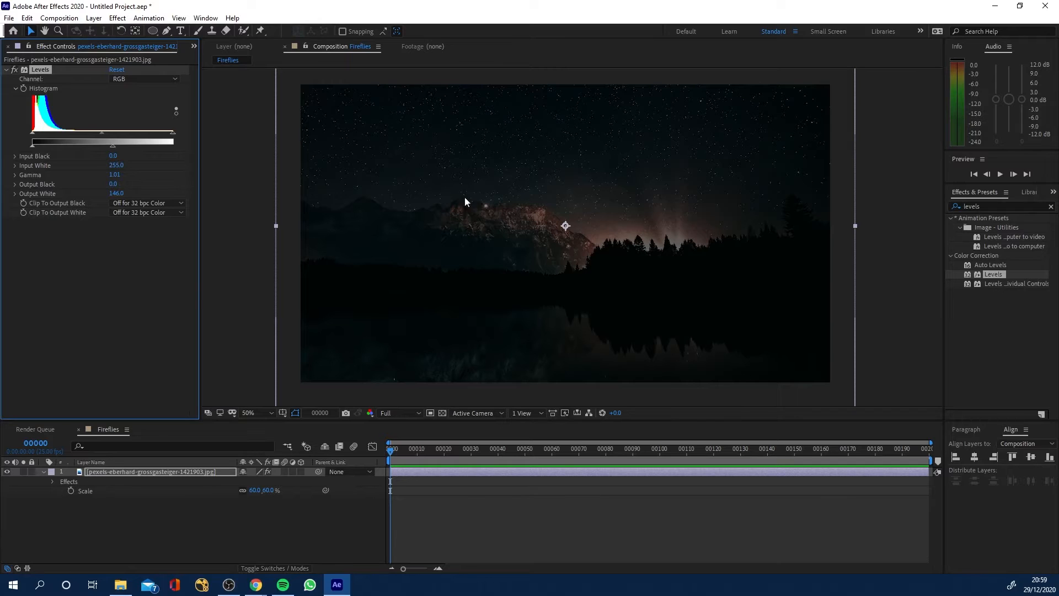
# - Rename the photo layer as BG and lock it
pyautogui.click(43, 472)
pyautogui.rightClick(85, 470)
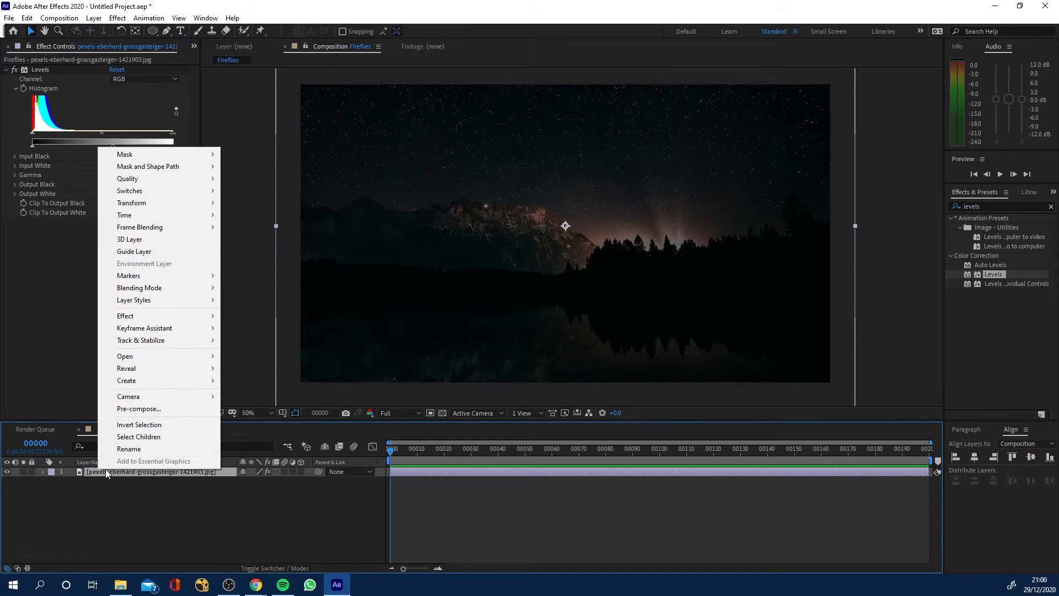
pyautogui.click(105, 470)
pyautogui.write('BG')
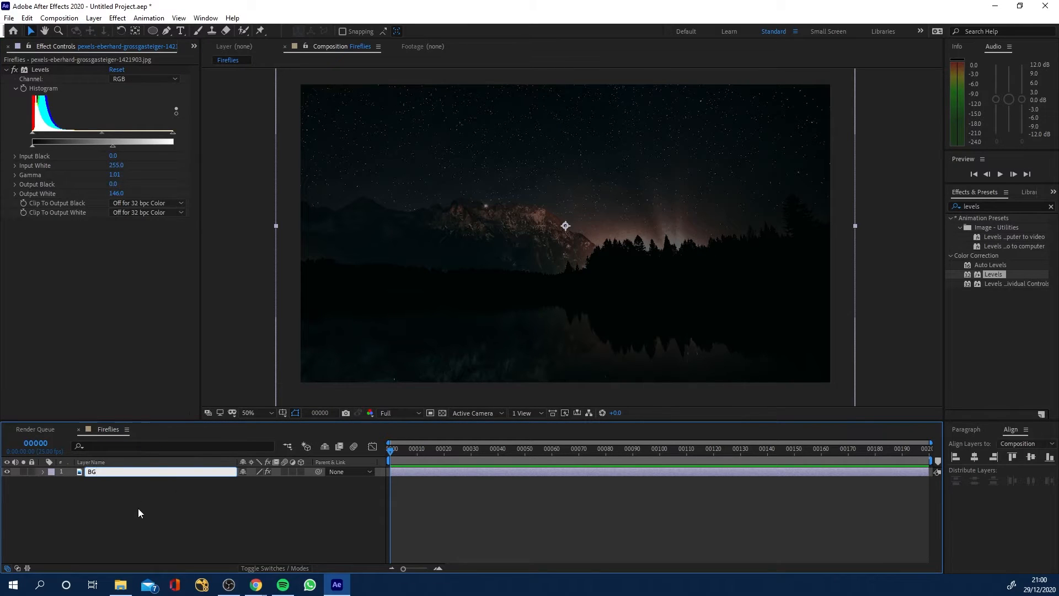
pyautogui.click(32, 471)
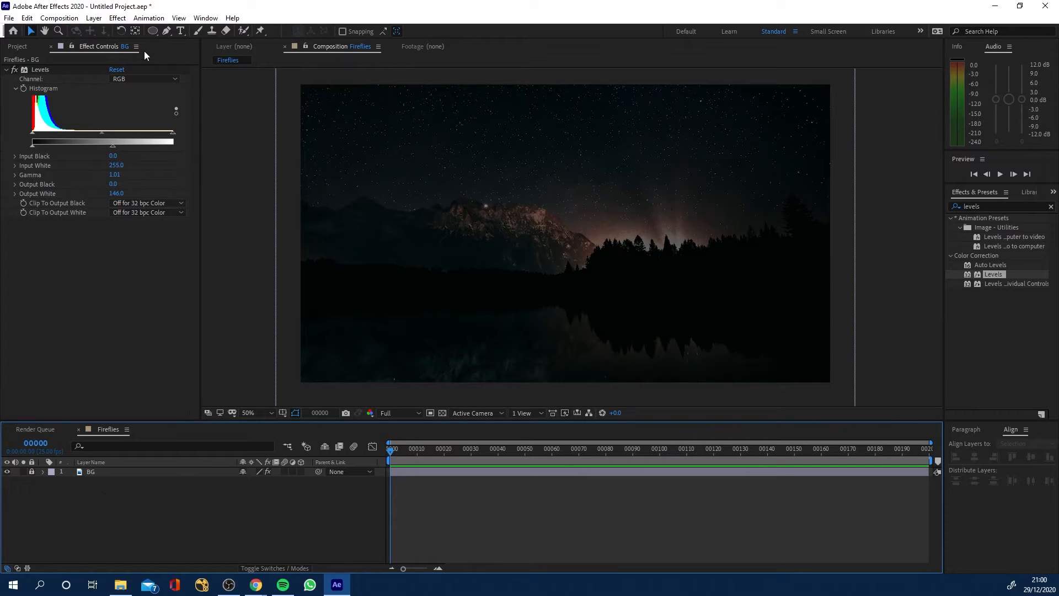
# - Create a new empty shape layer above the BG layer
pyautogui.click(102, 19)
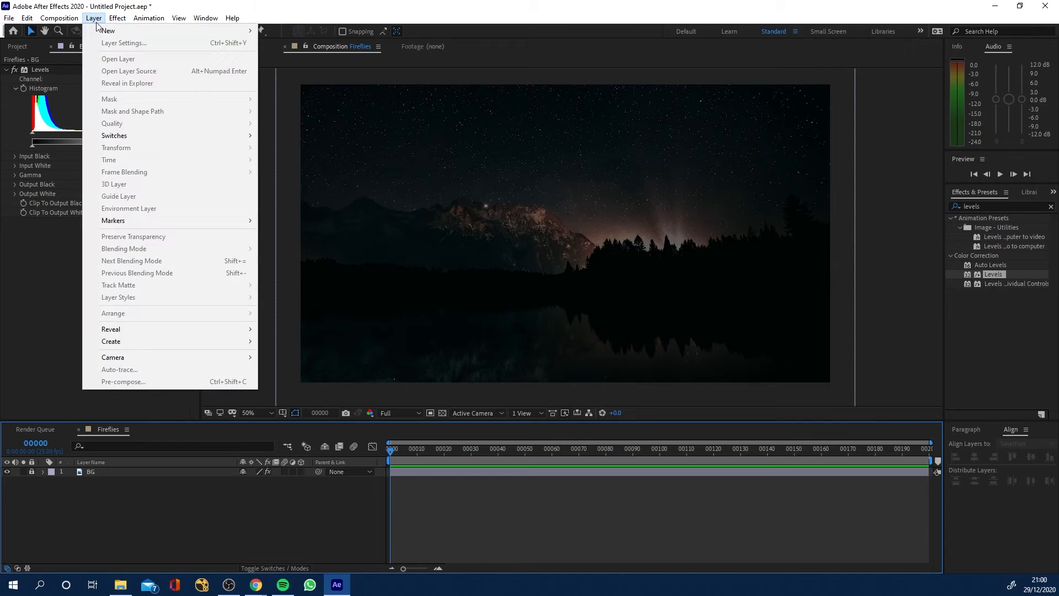
pyautogui.moveTo(109, 37)
pyautogui.click(309, 90)
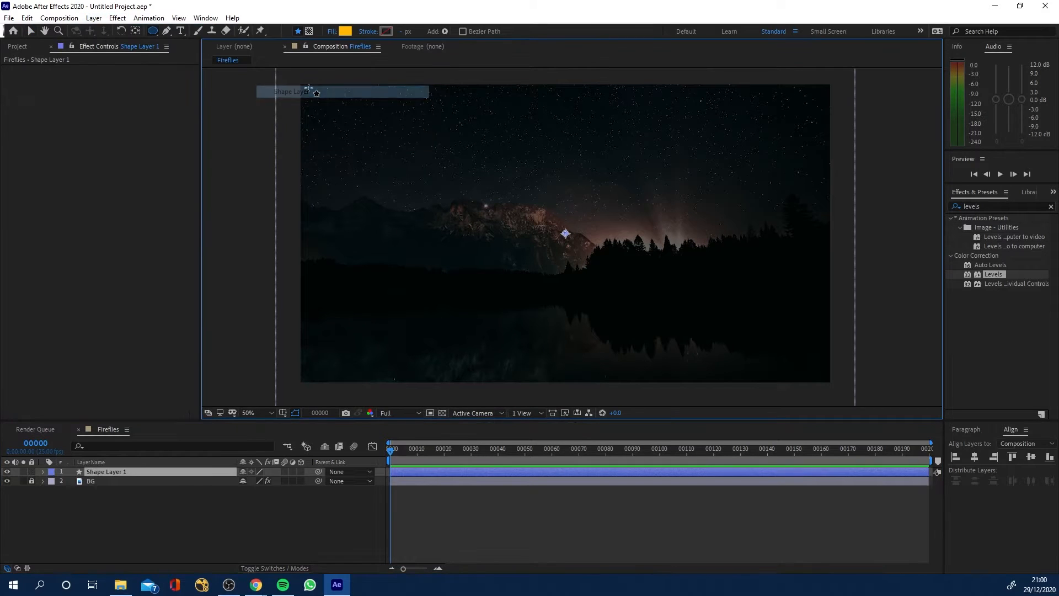
# - Draw a yellow-orange circle about 346 px wide near the frame's centre with the Ellipse tool, with the stroke set to None
pyautogui.click(152, 32)
pyautogui.click(177, 54)
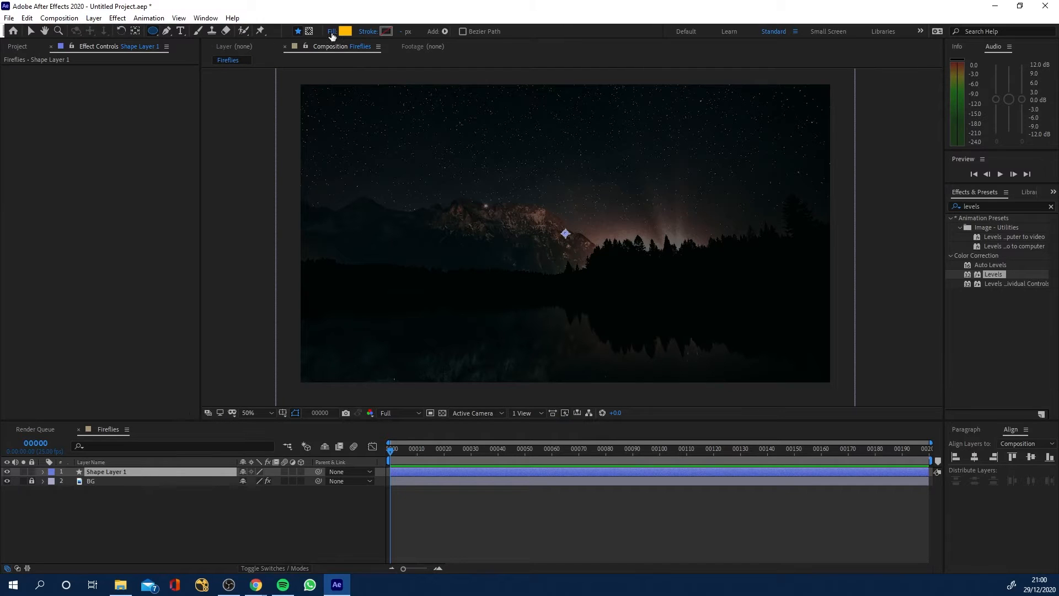
pyautogui.click(368, 33)
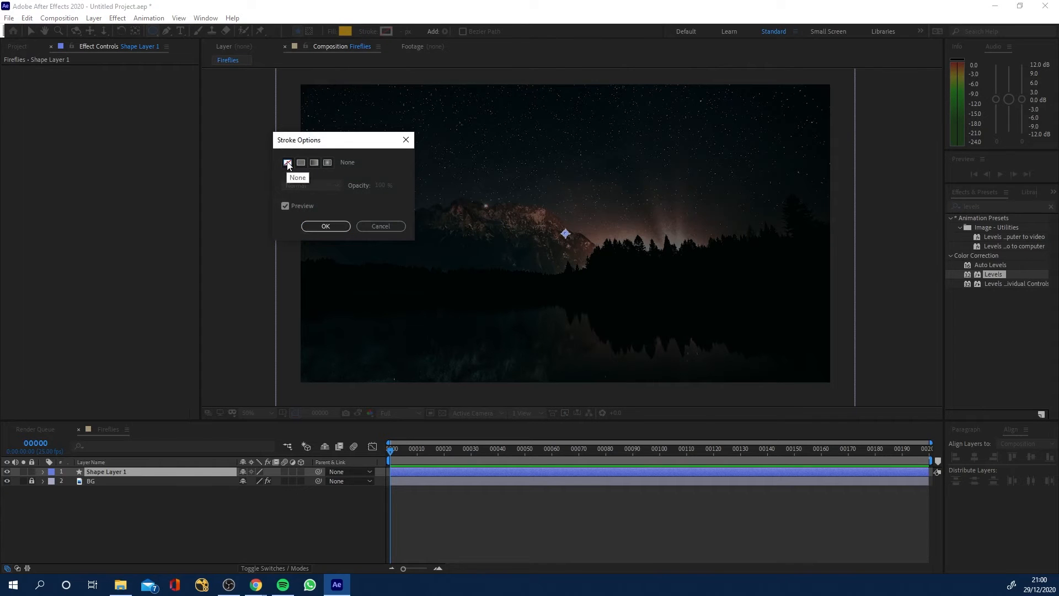
pyautogui.click(325, 227)
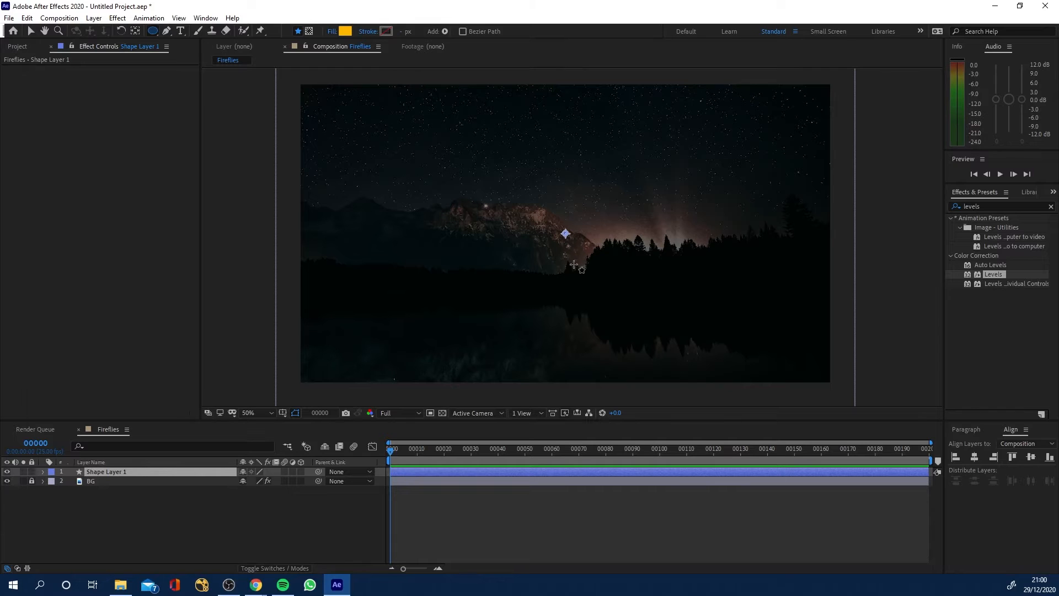
pyautogui.moveTo(521, 203); pyautogui.dragTo(622, 301)
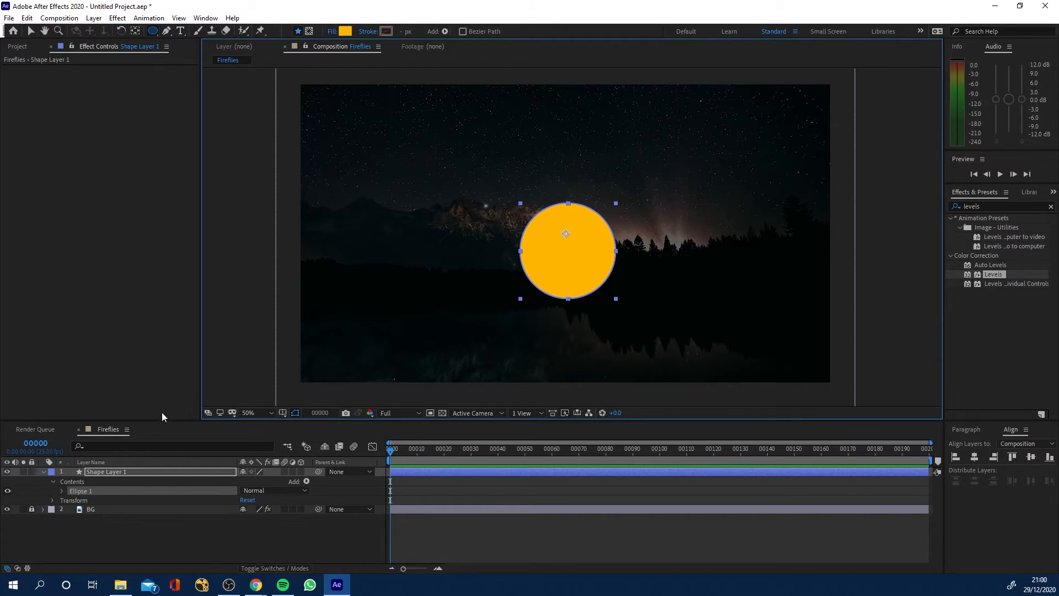
# - Set the circle's ellipse path size to 4 by 4 and inspect the small dot up close
pyautogui.click(62, 491)
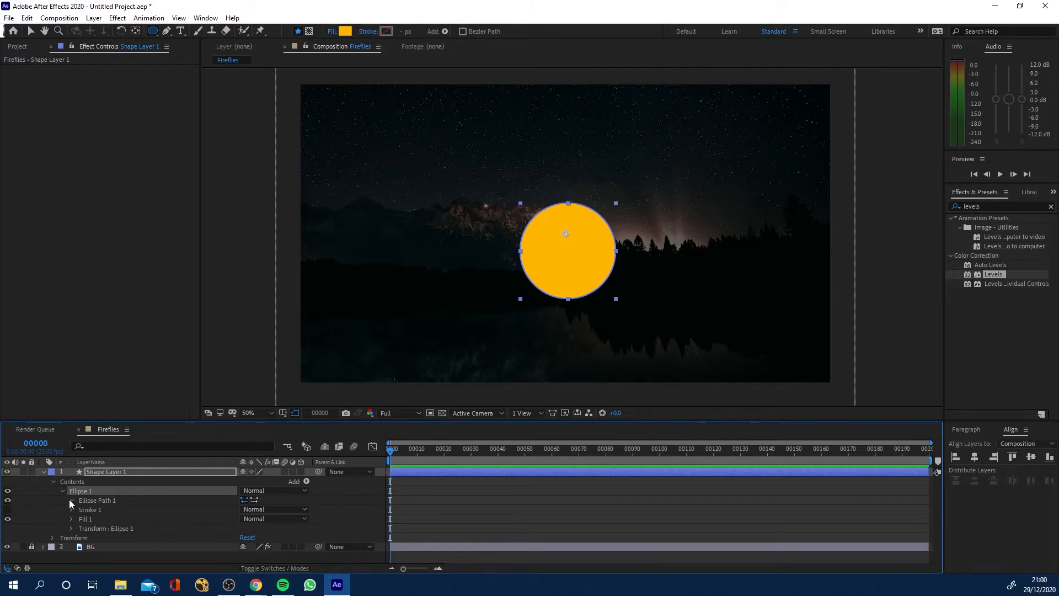
pyautogui.click(69, 499)
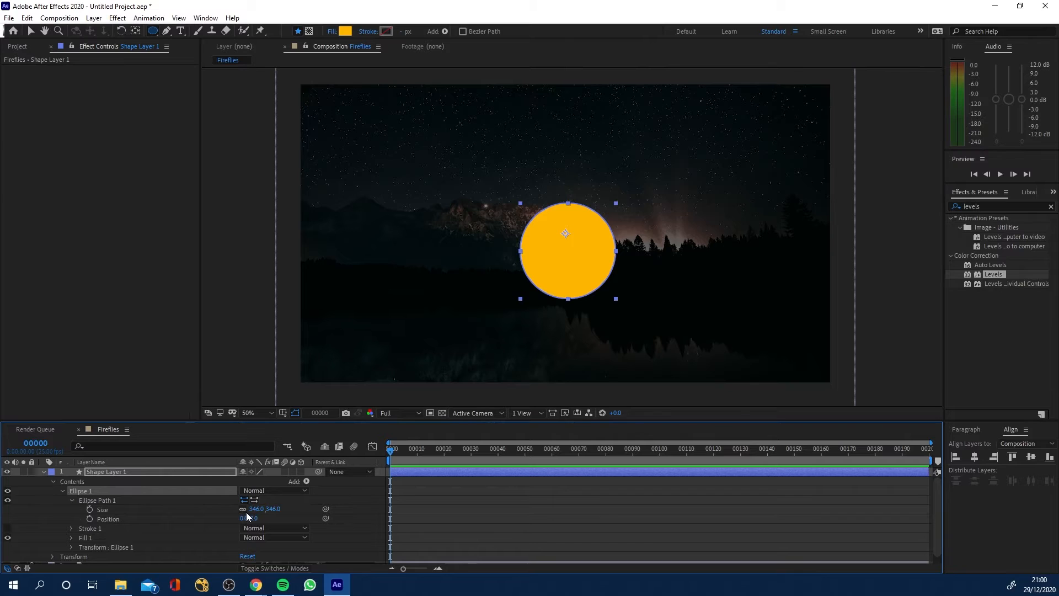
pyautogui.click(254, 508)
pyautogui.write('4')
pyautogui.click(354, 498)
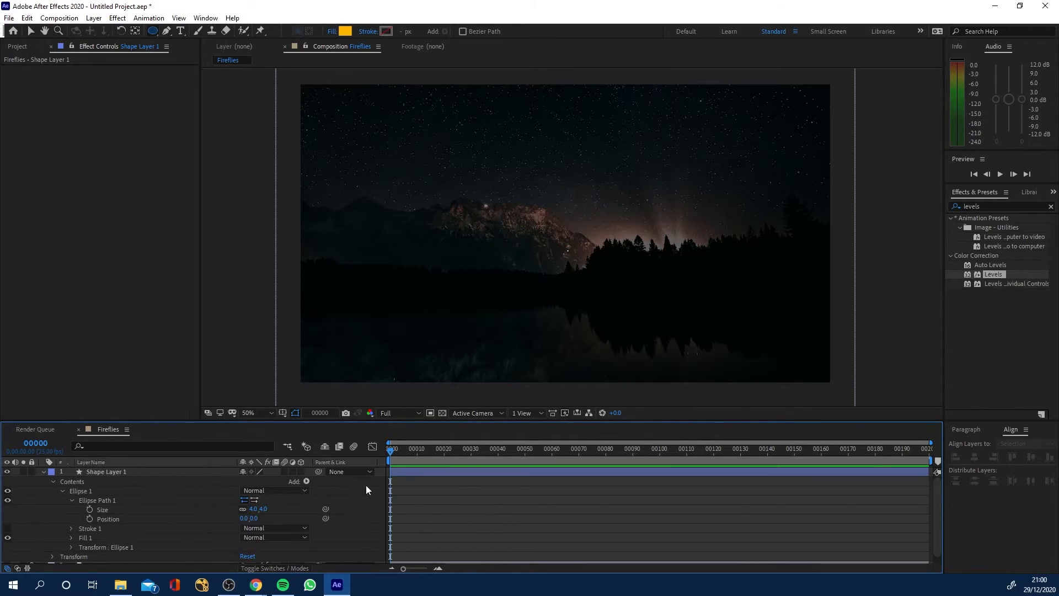
pyautogui.scroll(2, 571, 256)
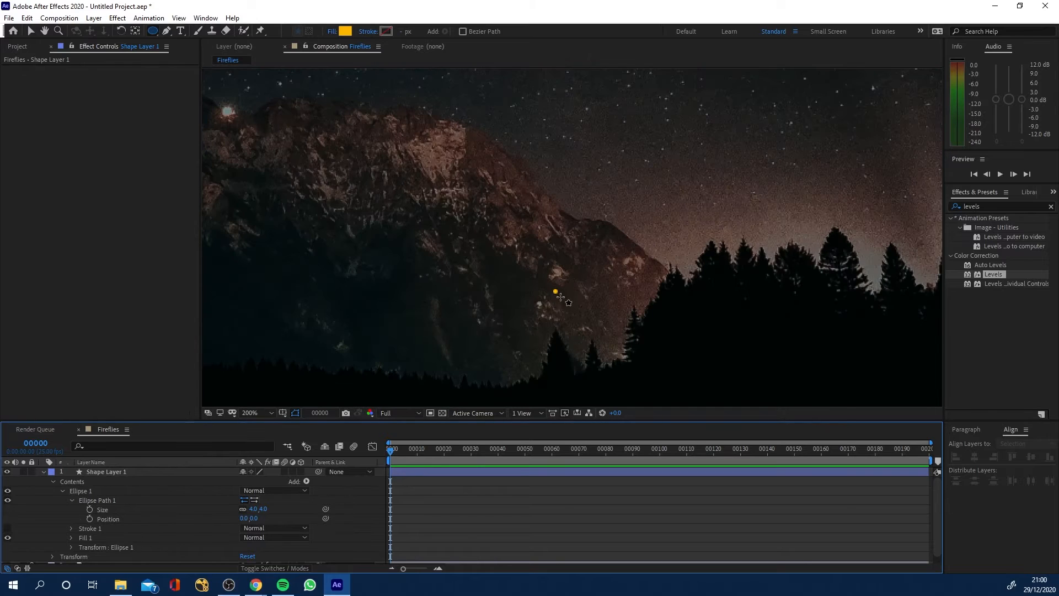
pyautogui.scroll(-2, 546, 313)
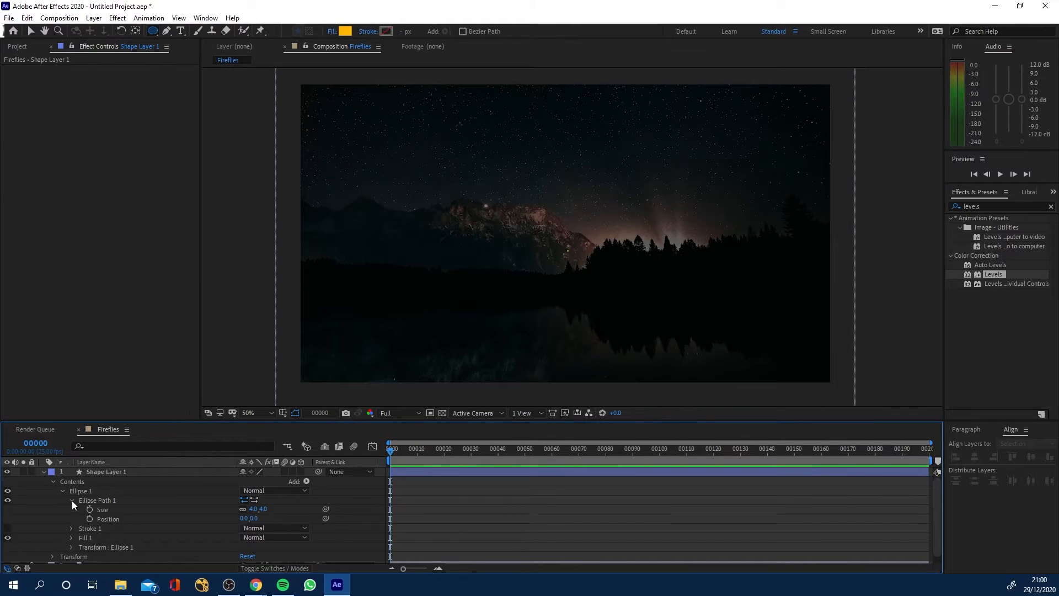
pyautogui.click(72, 501)
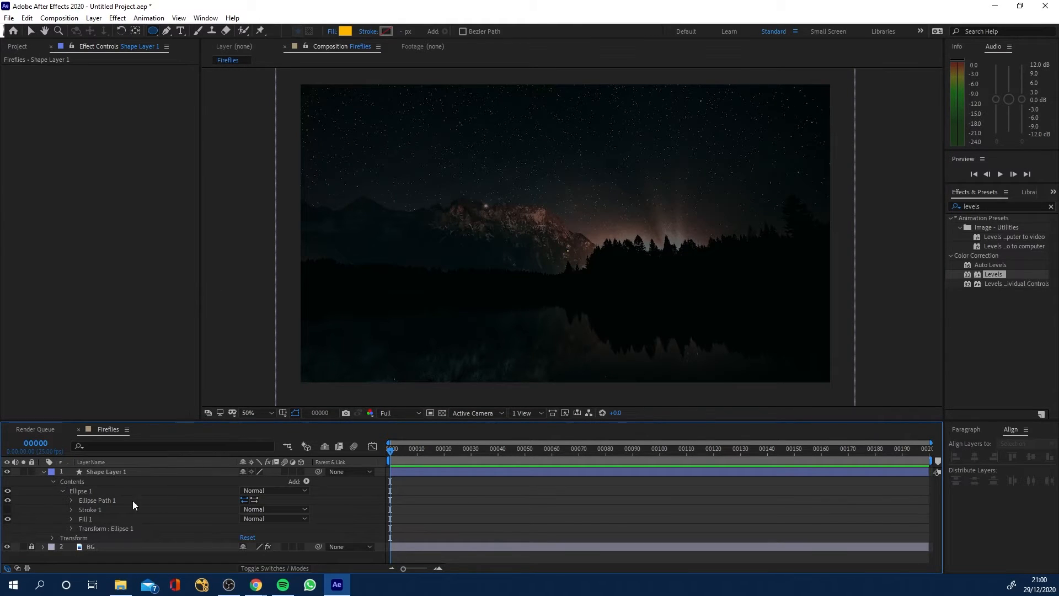
# - Add a Repeater to the shape layer and set its number of copies to 150
pyautogui.click(306, 482)
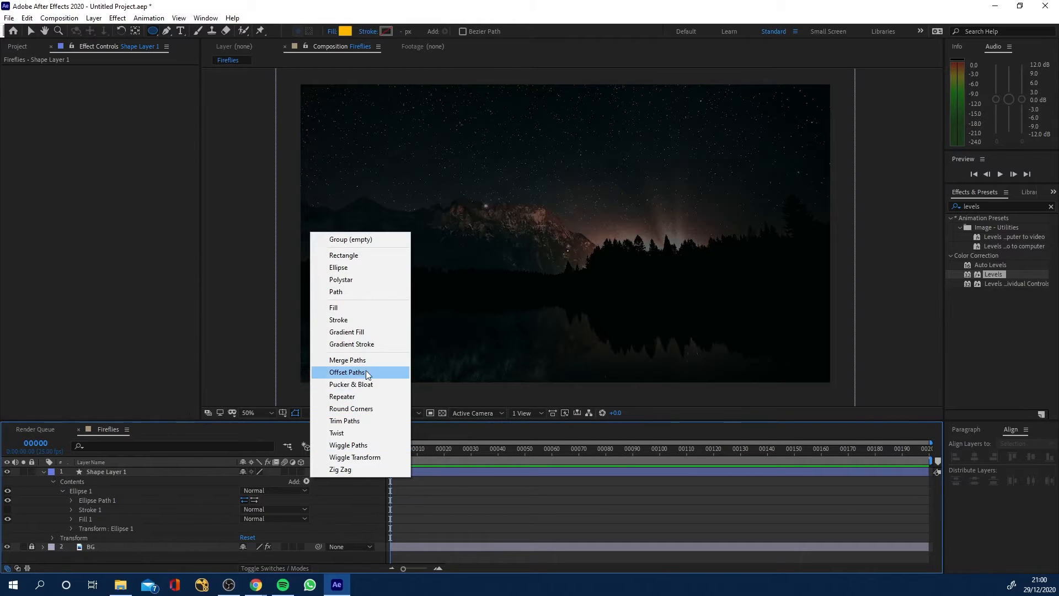
pyautogui.click(351, 396)
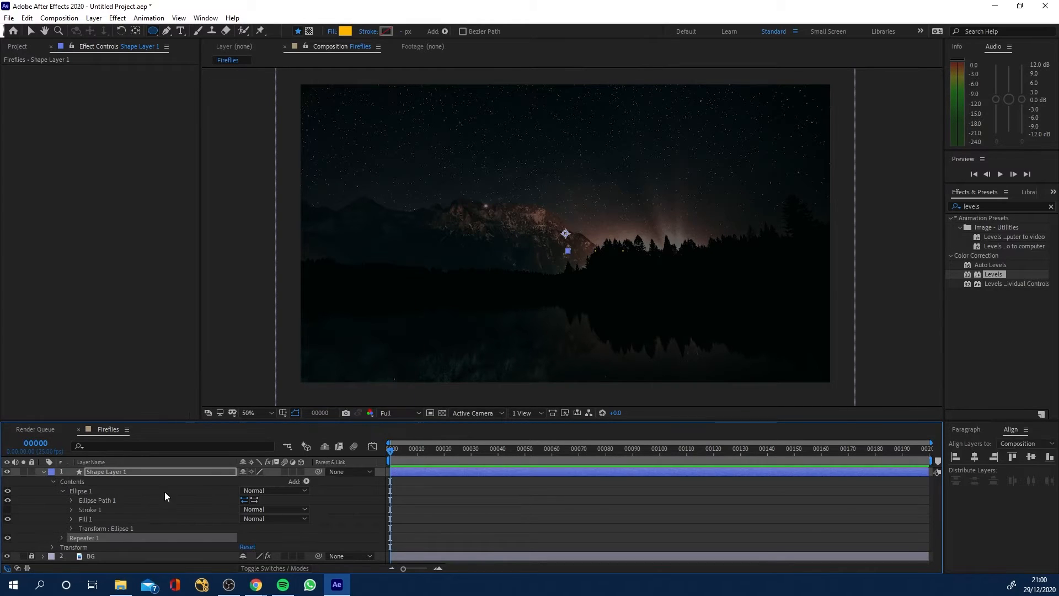
pyautogui.click(61, 538)
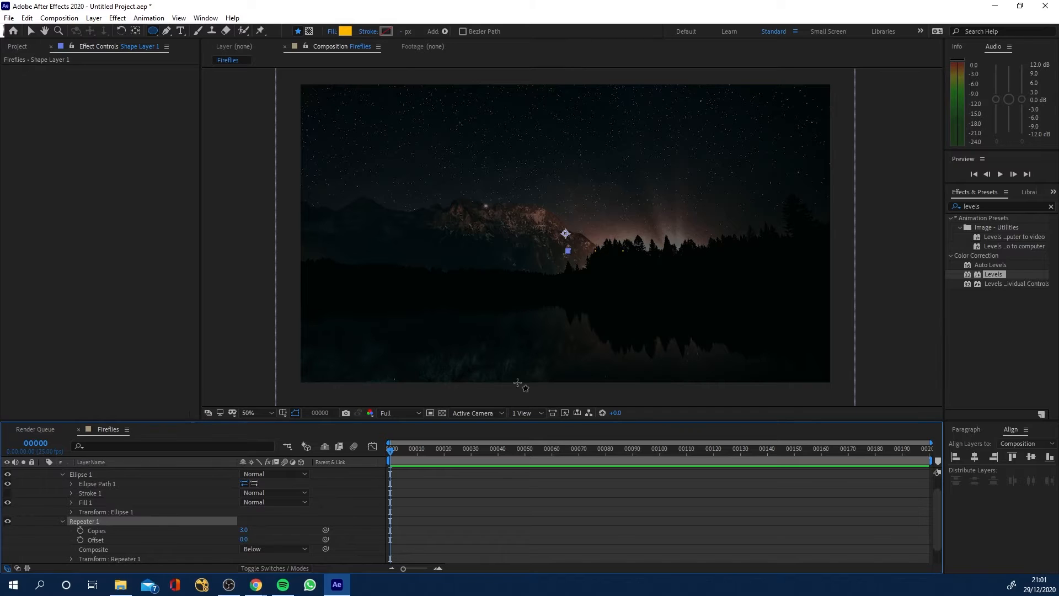
pyautogui.moveTo(245, 529); pyautogui.dragTo(249, 529)
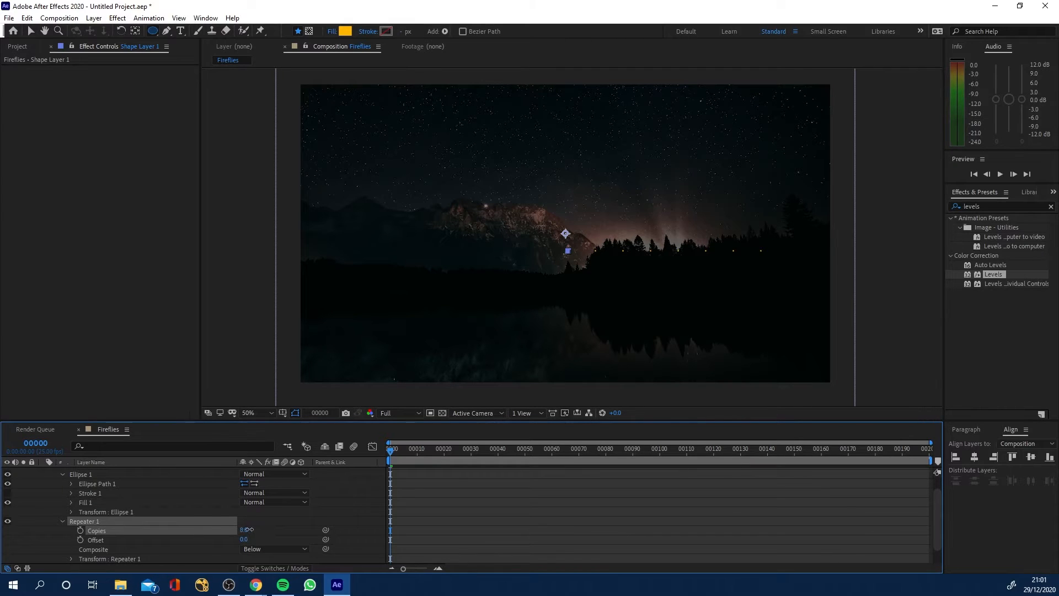
pyautogui.click(244, 530)
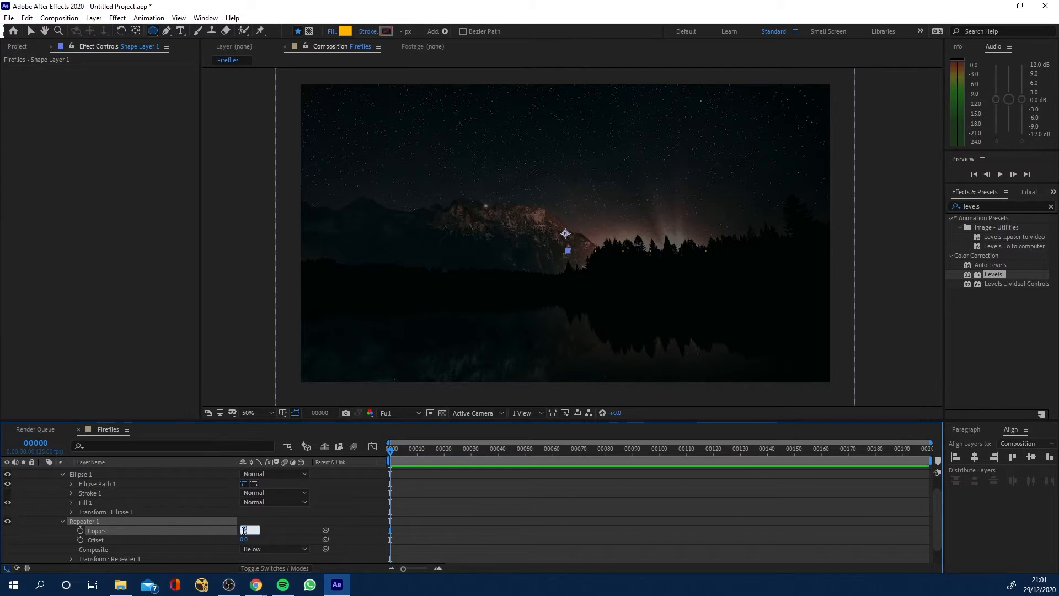
pyautogui.write('150')
# - Set the X position in the Repeater's transform to 0 so all copies stack on one spot
pyautogui.scroll(-2, 94, 527)
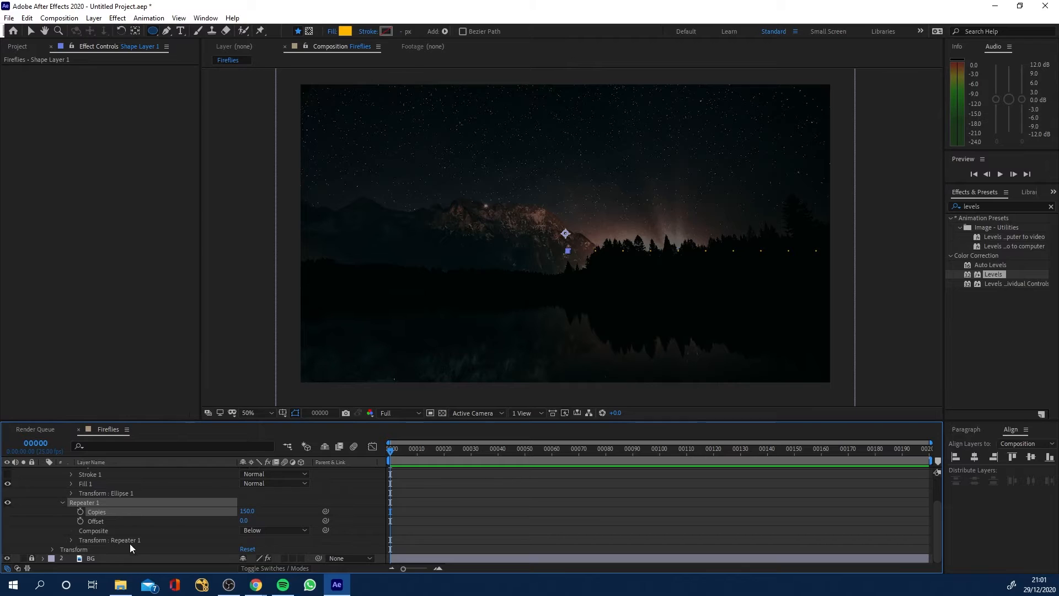
pyautogui.click(71, 540)
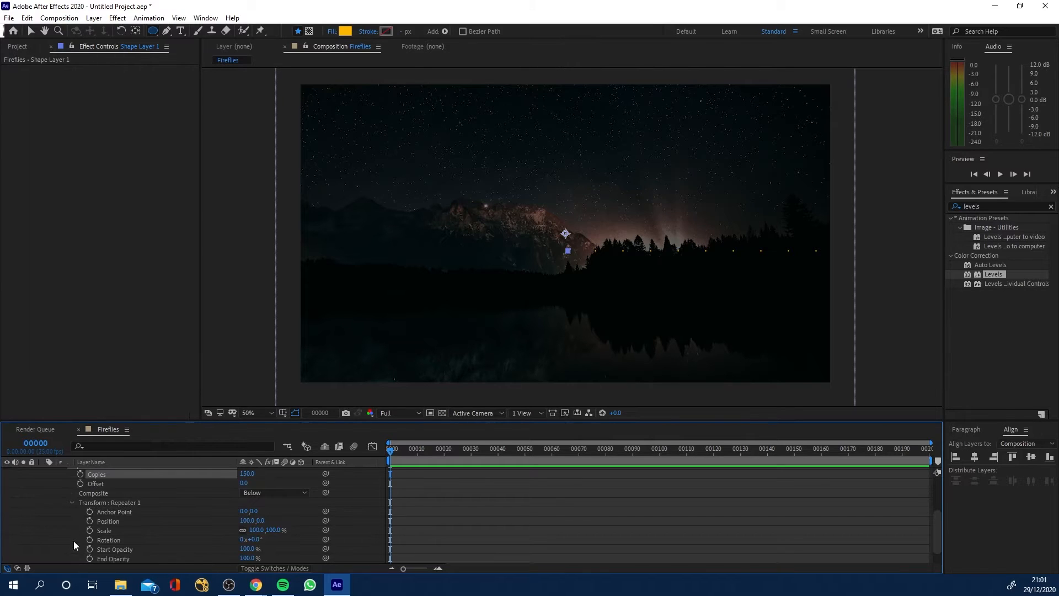
pyautogui.click(249, 521)
pyautogui.write('0')
pyautogui.press('Return')
pyautogui.click(72, 503)
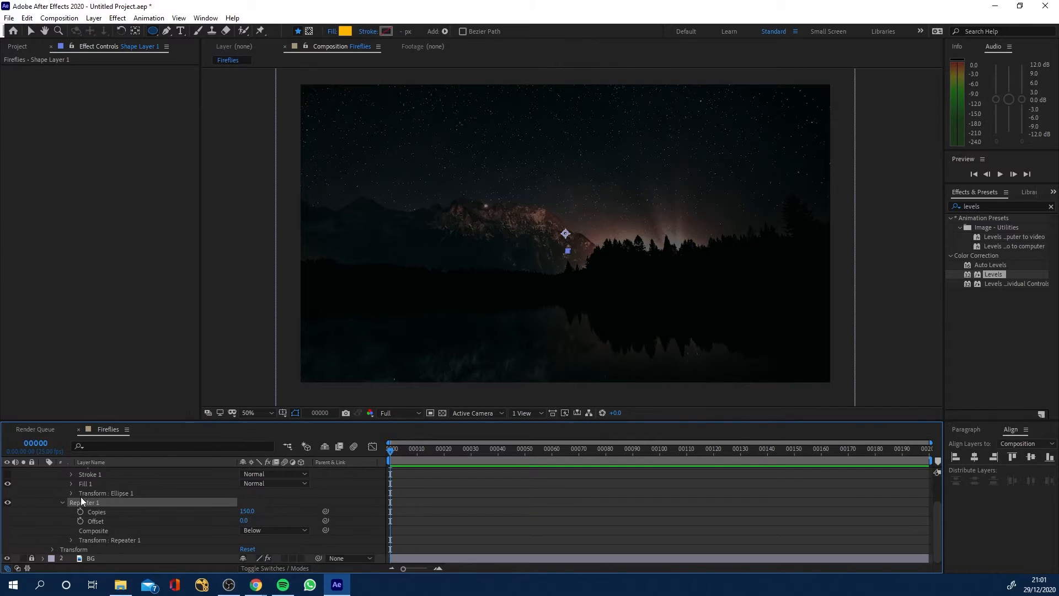
# - Add a Wiggle Transform to the shape layer's contents and place it below the Repeater
pyautogui.click(29, 33)
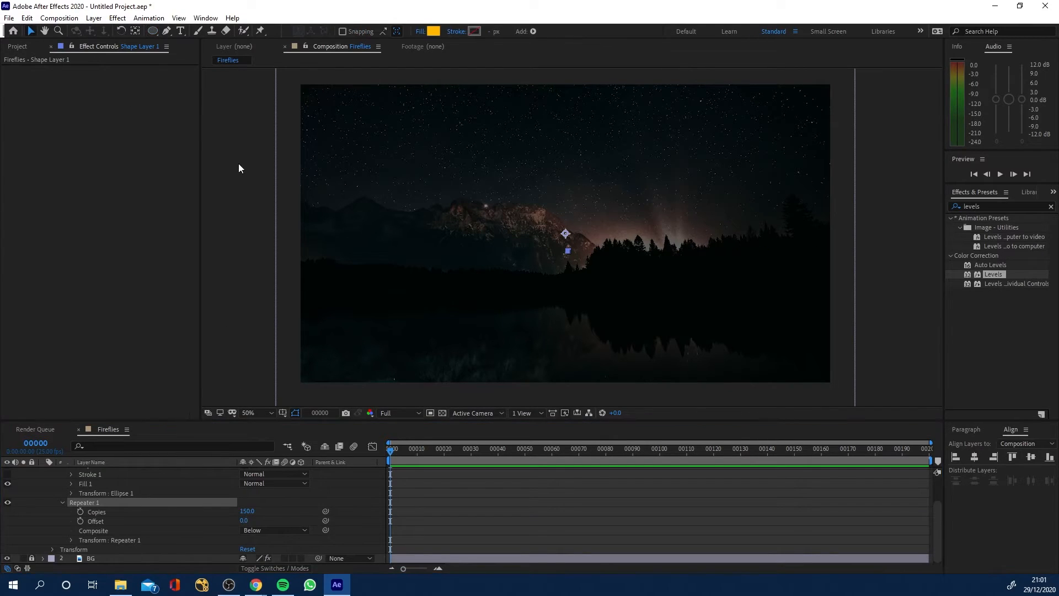
pyautogui.click(298, 213)
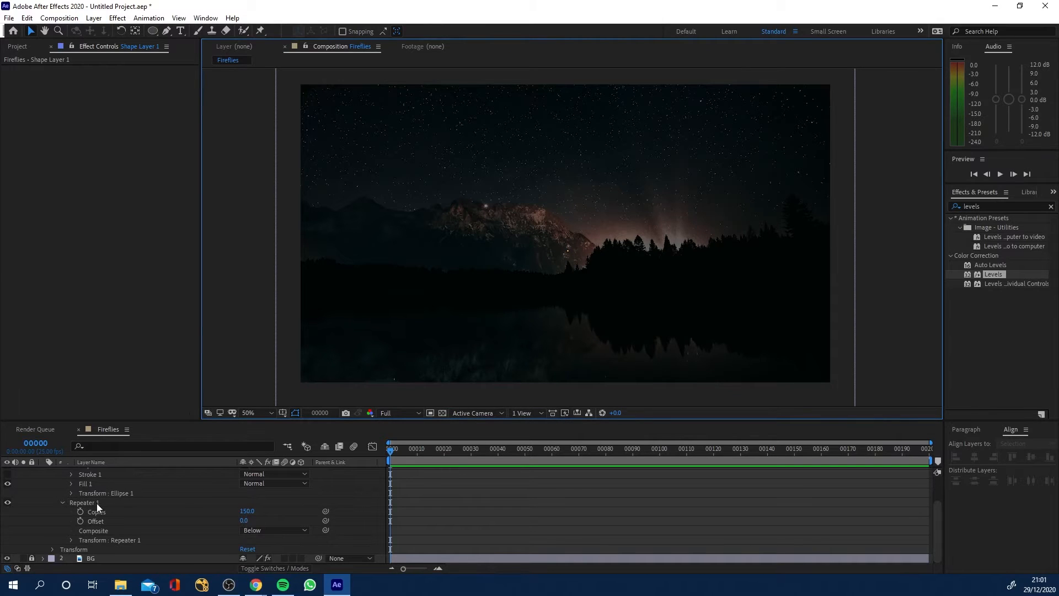
pyautogui.click(63, 502)
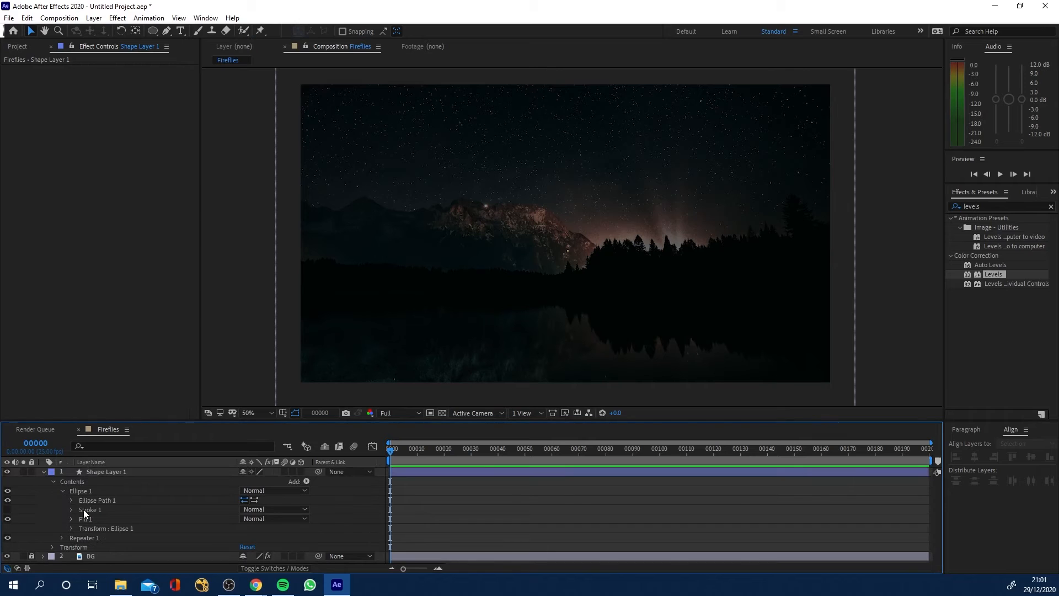
pyautogui.click(63, 491)
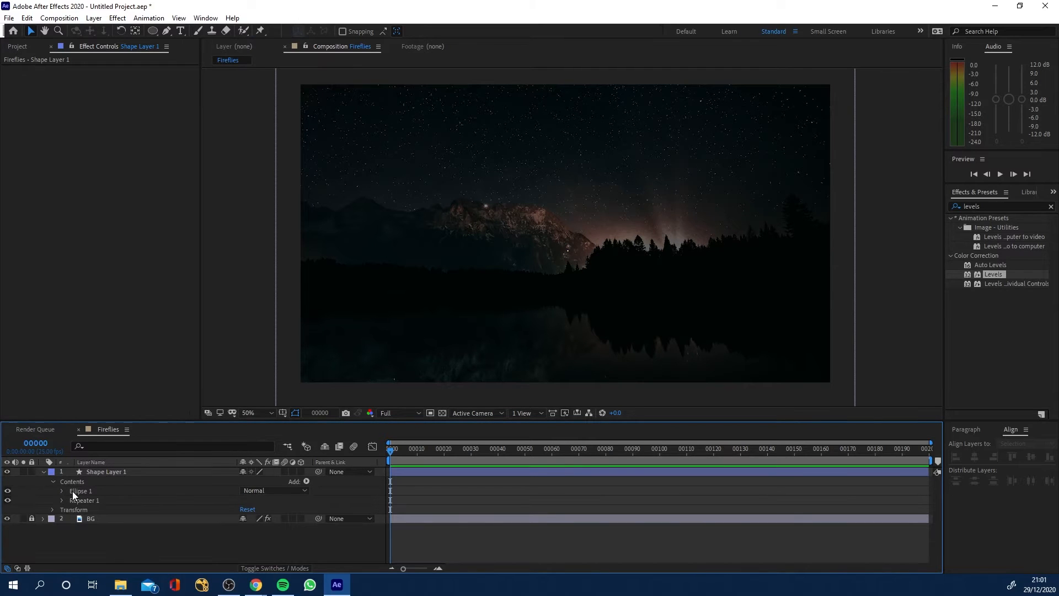
pyautogui.click(306, 481)
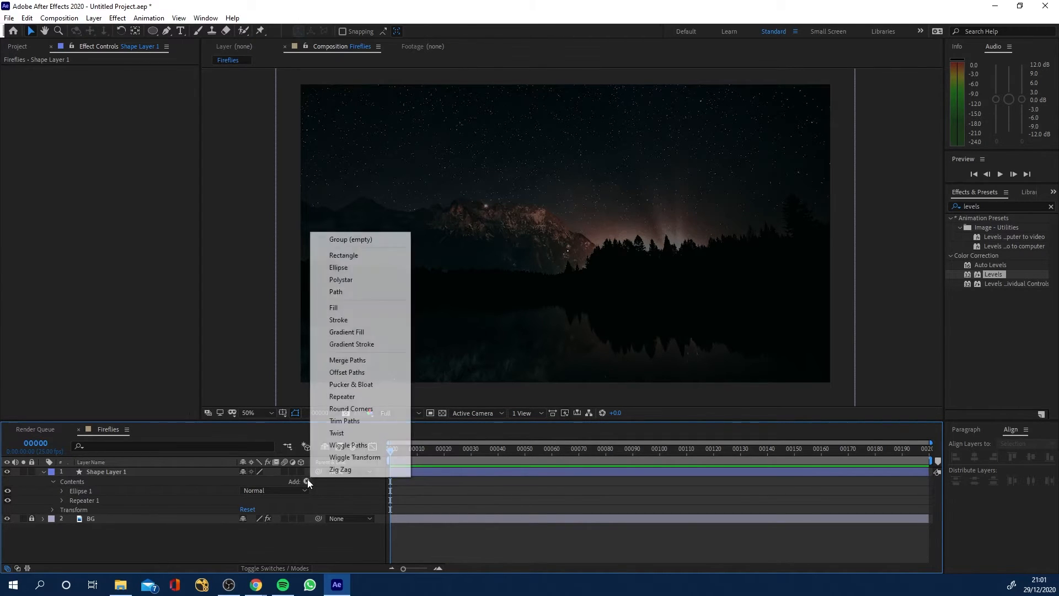
pyautogui.click(348, 459)
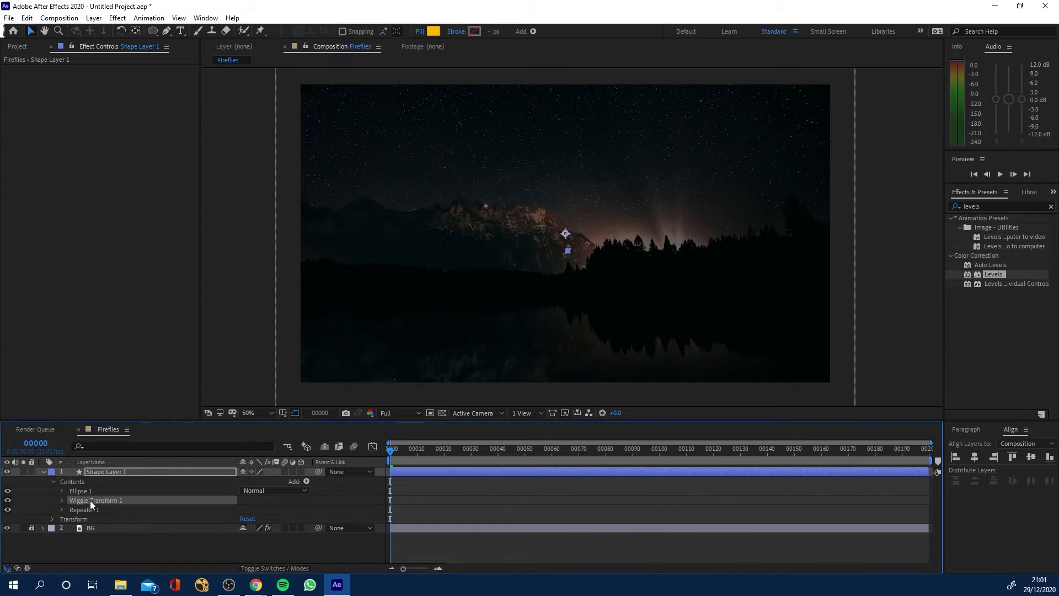
pyautogui.moveTo(91, 501); pyautogui.dragTo(89, 512)
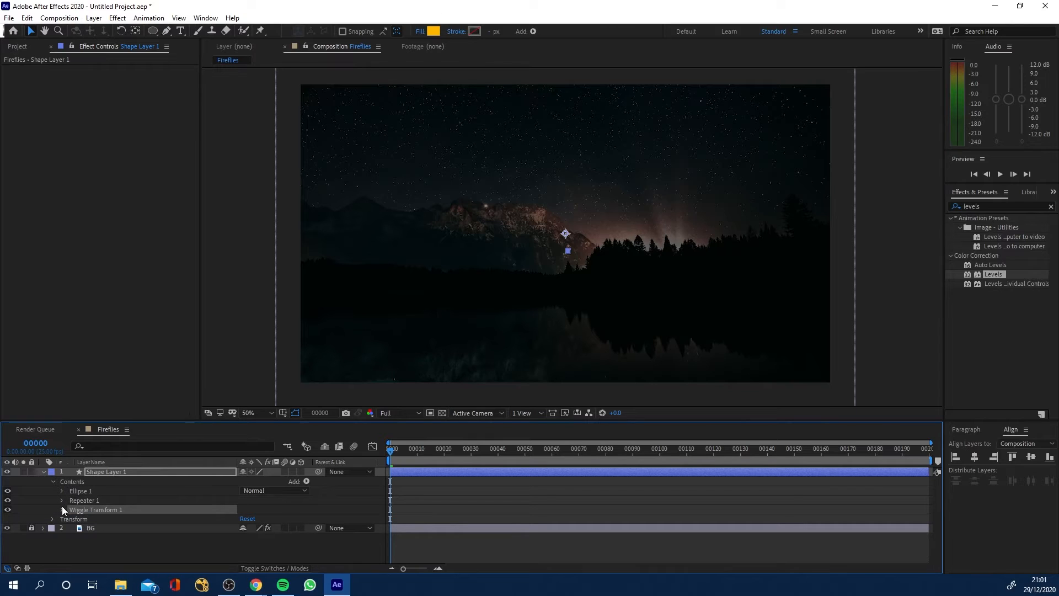
# - Set the Wiggle Transform's position to 465, 229 to scatter the dots and preview the animation
pyautogui.click(62, 511)
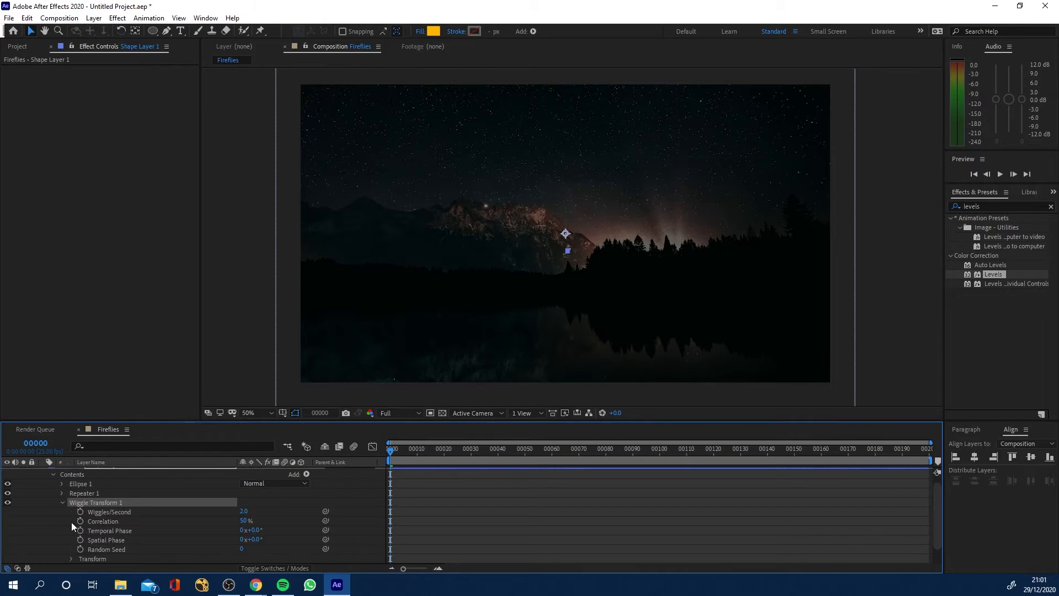
pyautogui.scroll(-1, 77, 521)
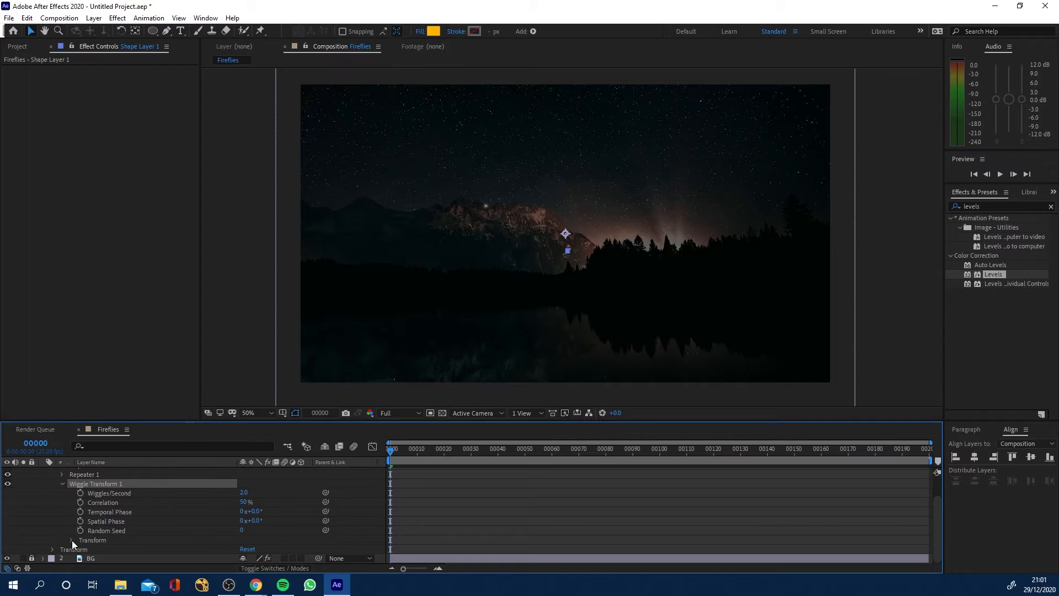
pyautogui.click(71, 540)
pyautogui.scroll(-1, 91, 535)
pyautogui.scroll(-1, 207, 533)
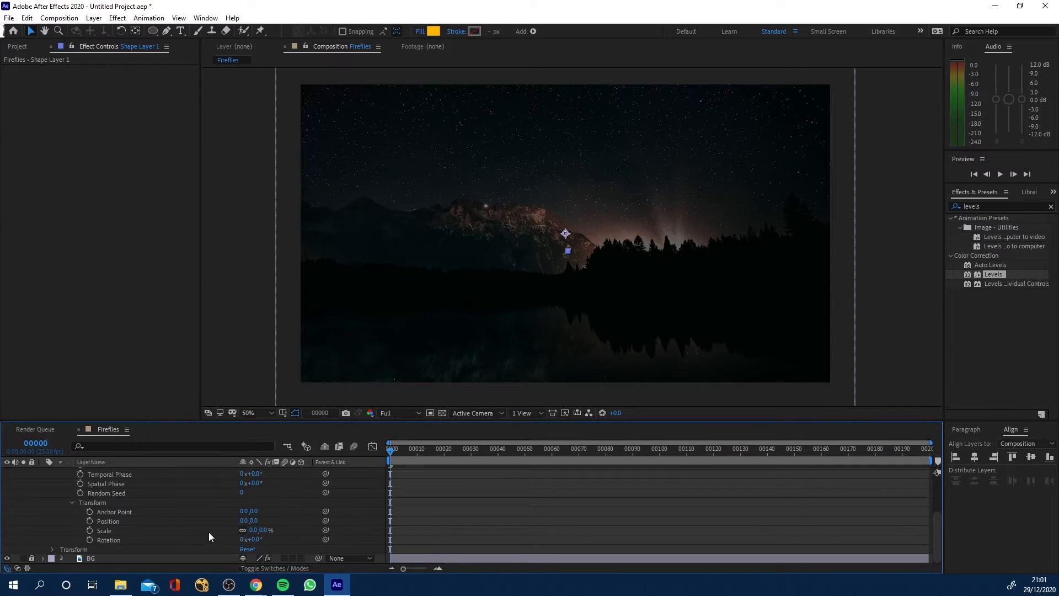
pyautogui.moveTo(243, 521); pyautogui.dragTo(499, 522)
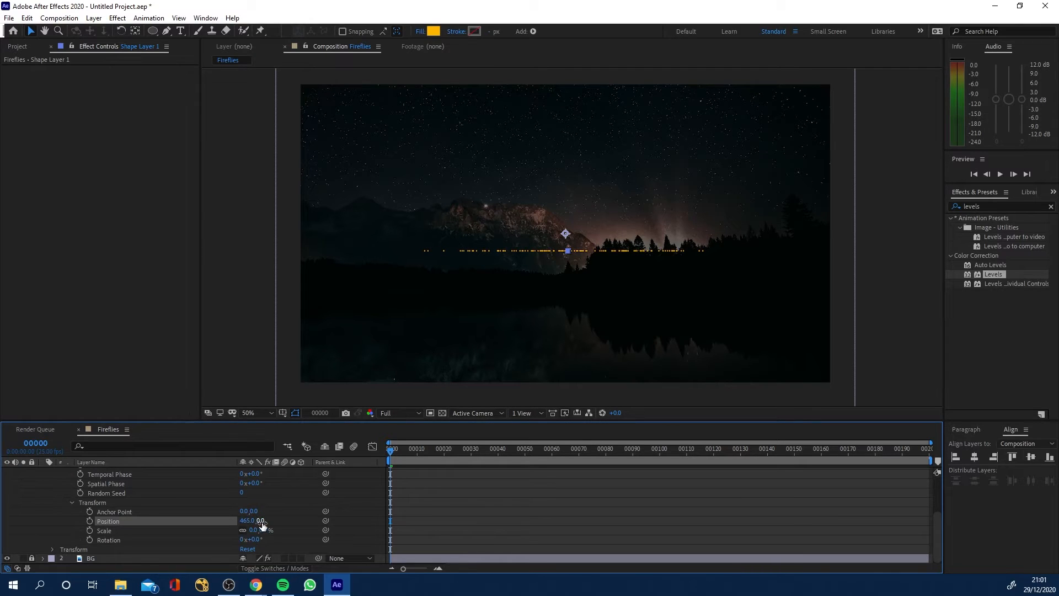
pyautogui.moveTo(261, 521); pyautogui.dragTo(386, 527)
pyautogui.press('space')
pyautogui.press('space')
pyautogui.press('space')
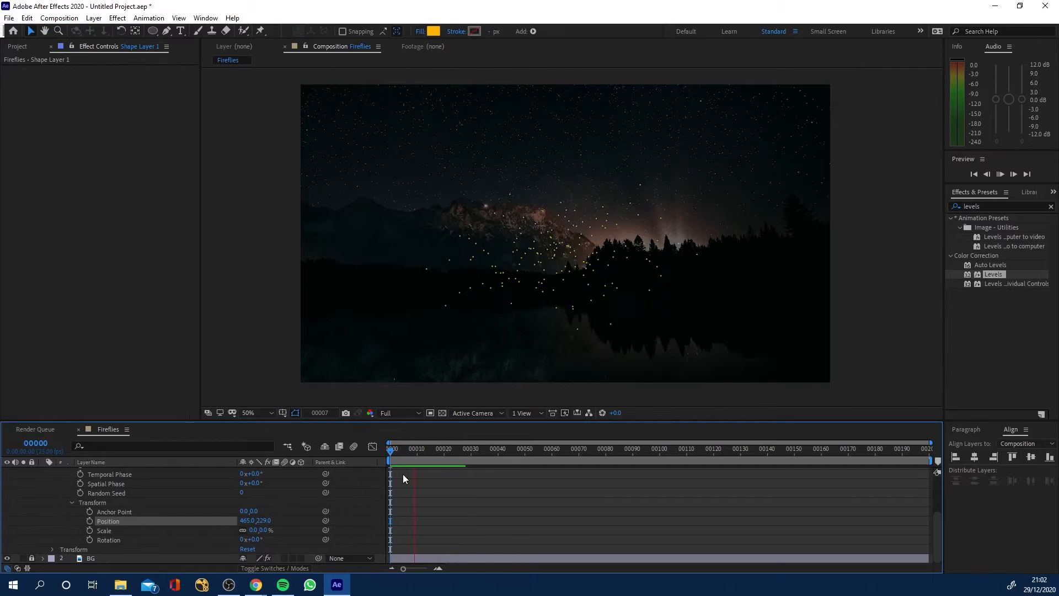
# - Set the Wiggle Transform's Wiggles/Second to 0.5, preview the slower motion and return to the first frame
pyautogui.scroll(1, 213, 501)
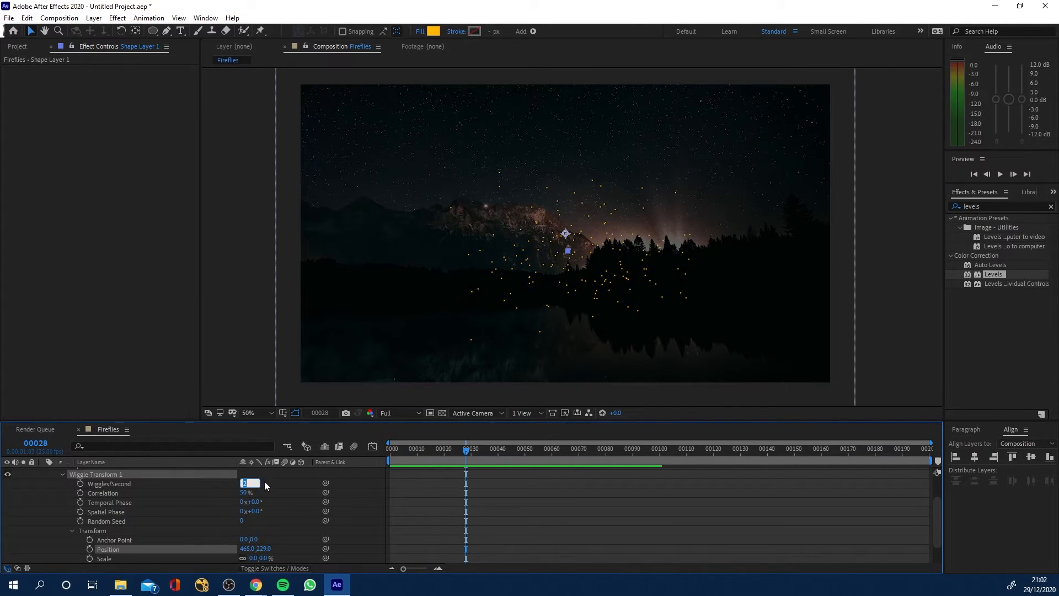
pyautogui.write('0.5')
pyautogui.press('Return')
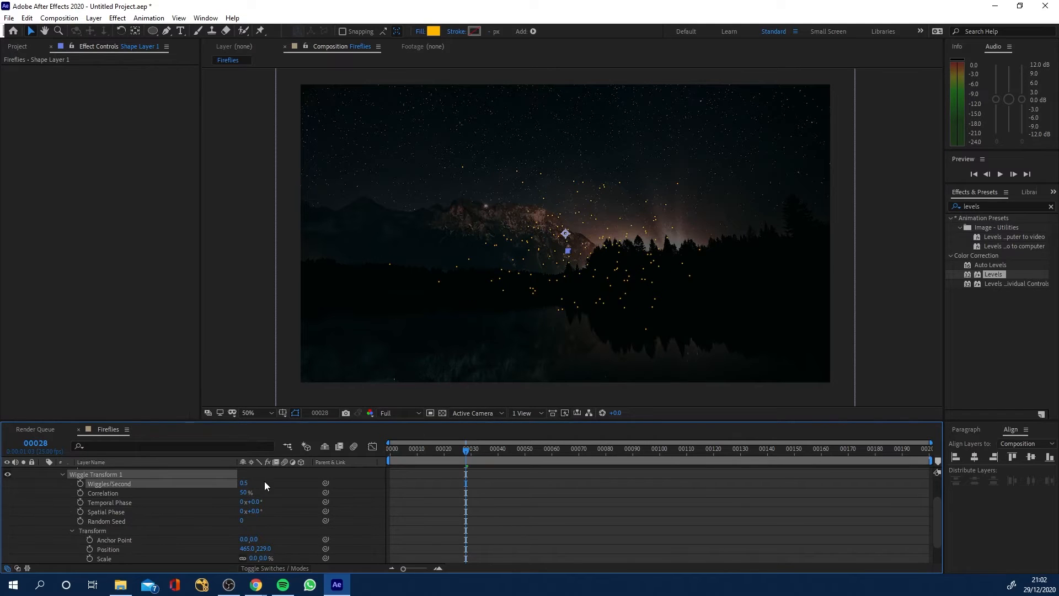
pyautogui.moveTo(406, 452); pyautogui.dragTo(379, 448)
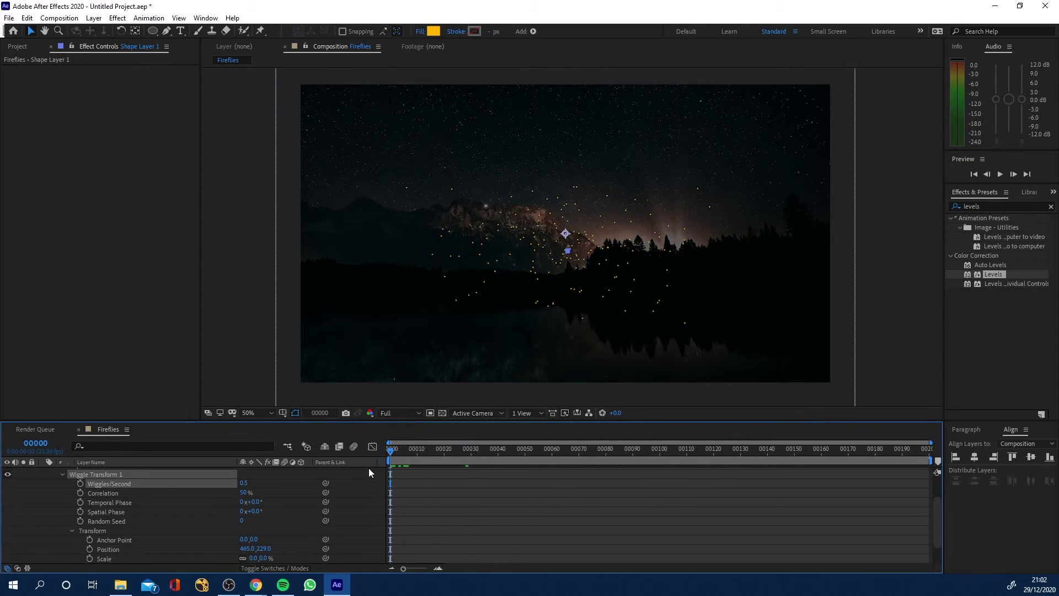
pyautogui.press('space')
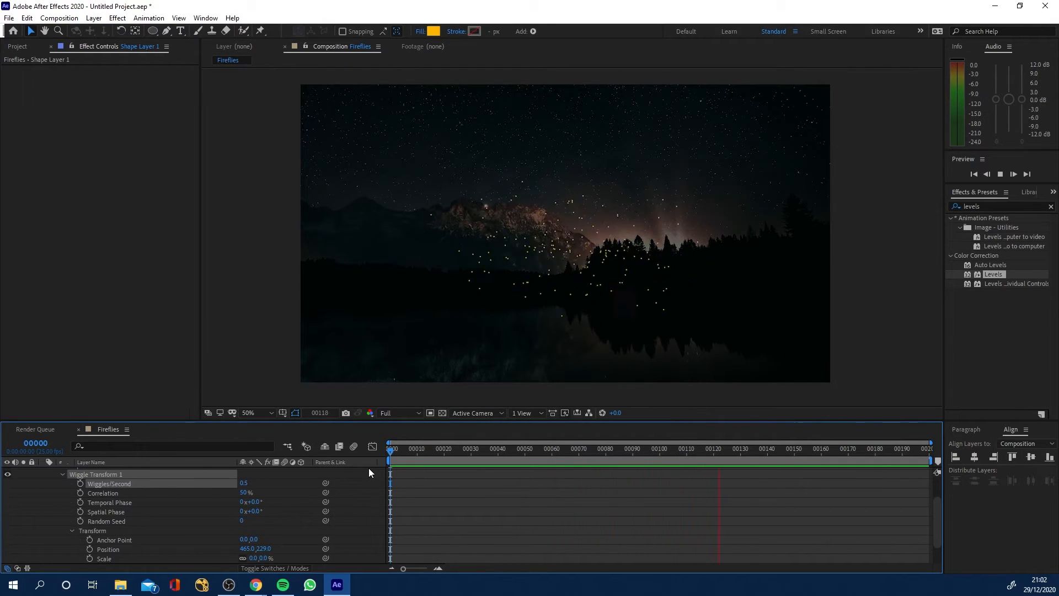
pyautogui.press('space')
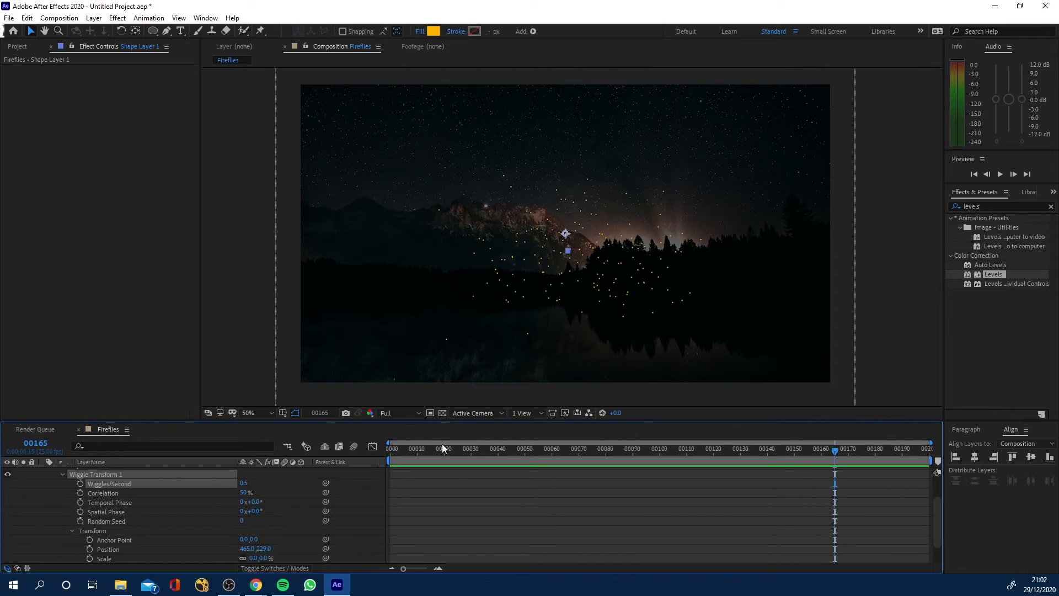
pyautogui.click(406, 448)
pyautogui.click(392, 453)
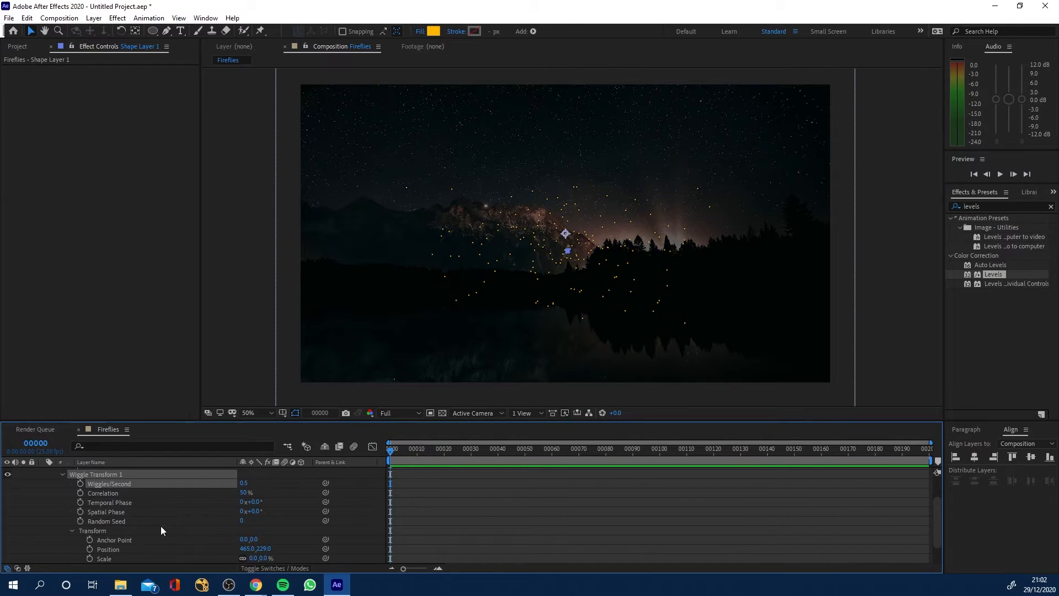
# - Try Wiggle Transform scale values of -50% and -25%, checking the dot sizes at different frames
pyautogui.scroll(-1, 161, 527)
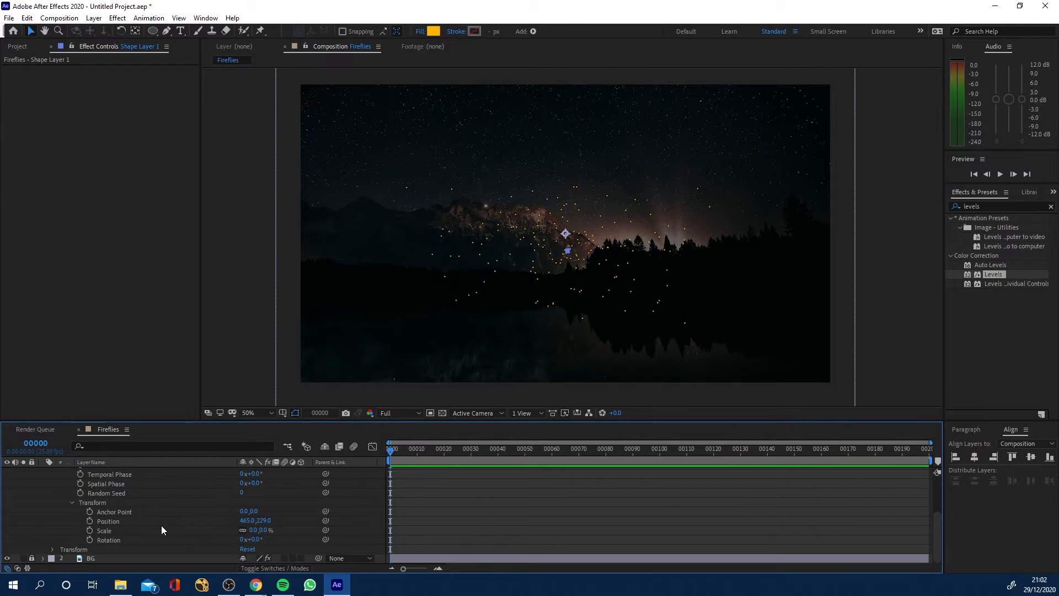
pyautogui.click(254, 529)
pyautogui.write('-50')
pyautogui.press('Return')
pyautogui.moveTo(432, 450); pyautogui.dragTo(448, 450)
pyautogui.click(254, 529)
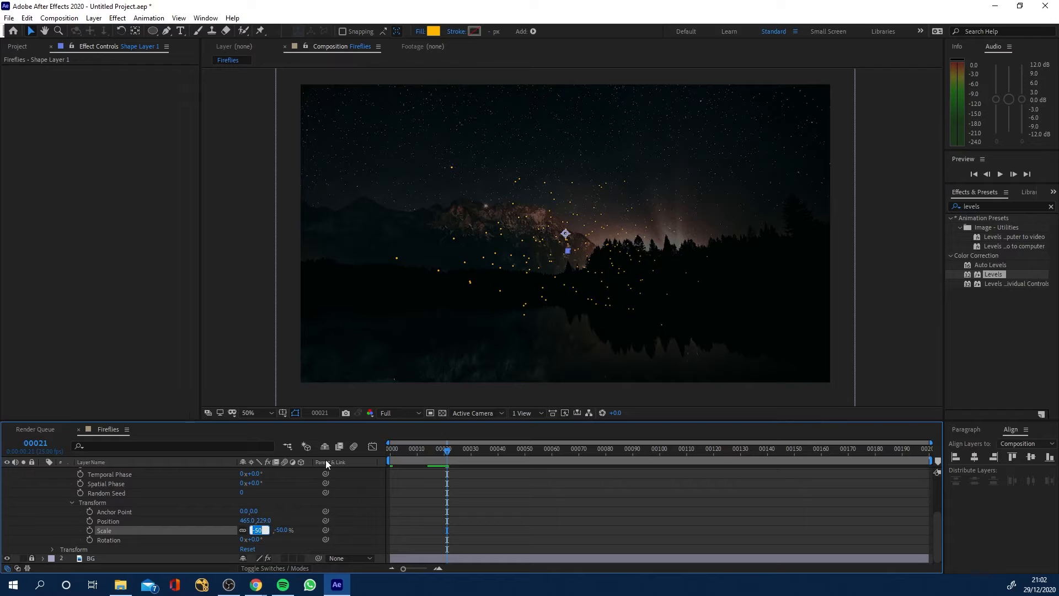
pyautogui.write('-25')
pyautogui.press('Return')
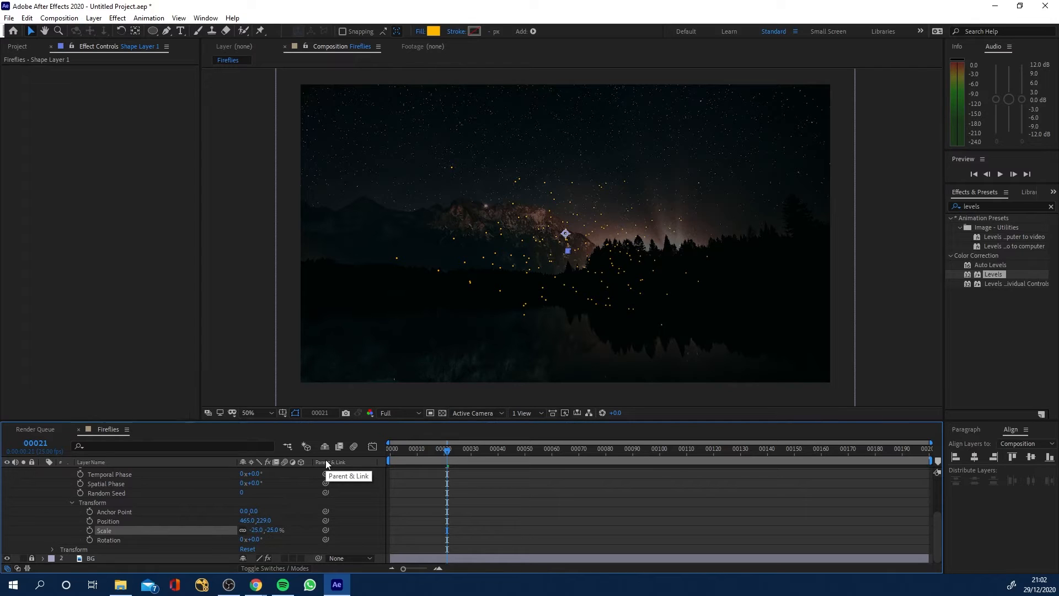
pyautogui.moveTo(447, 450); pyautogui.dragTo(612, 453)
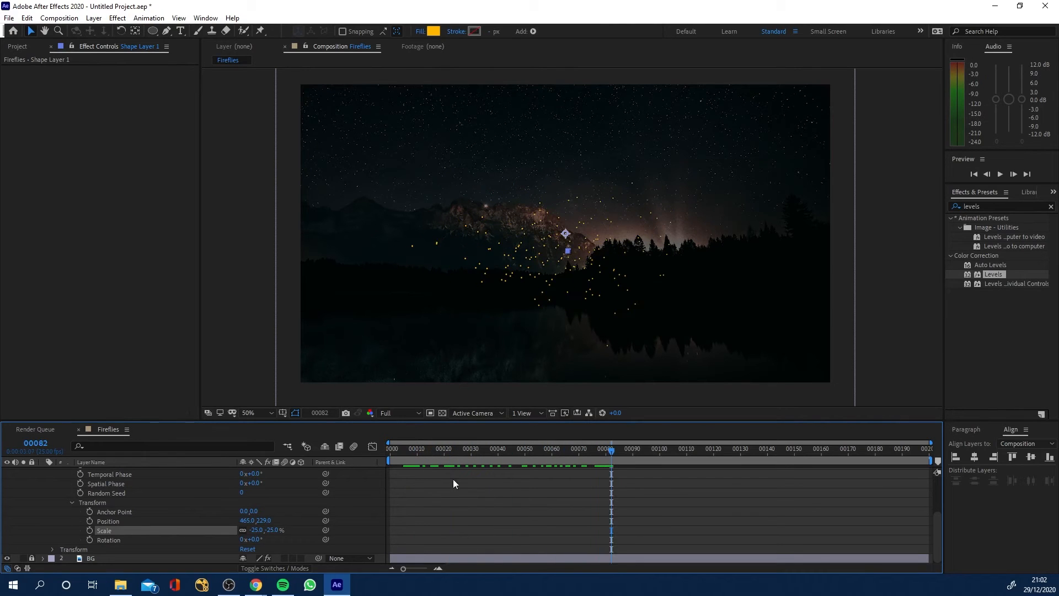
# - Set the Wiggle Transform's scale to -35%, return to the first frame and collapse the Wiggle Transform's properties
pyautogui.click(257, 531)
pyautogui.write('-35')
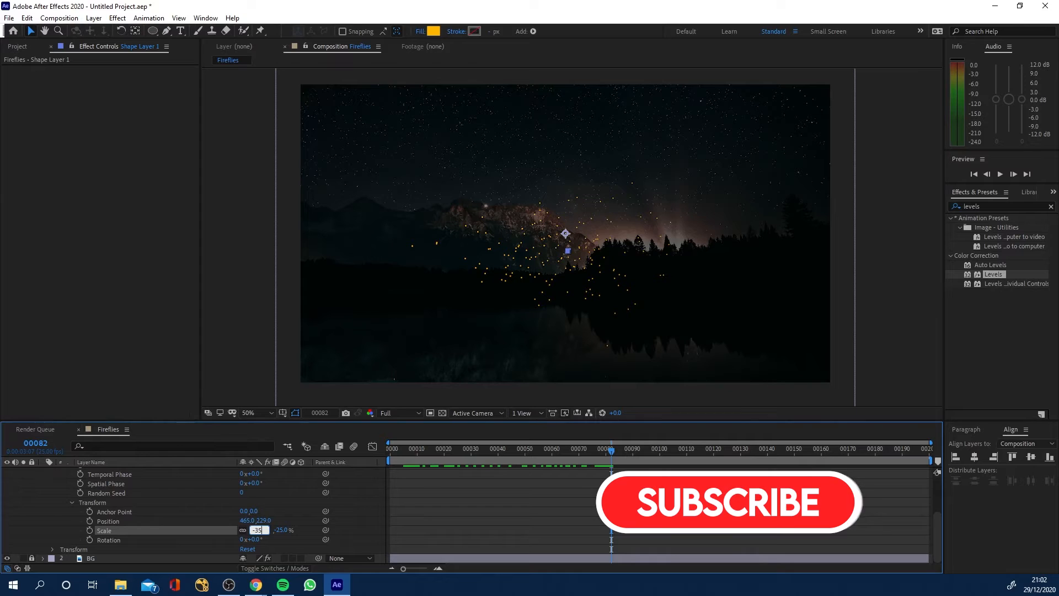
pyautogui.press('Return')
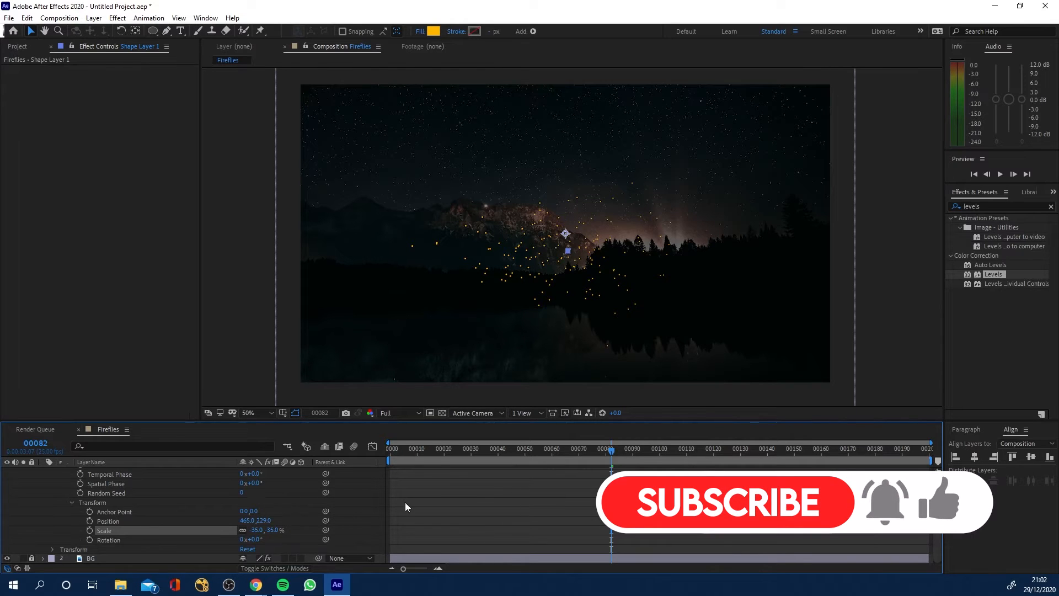
pyautogui.moveTo(432, 448); pyautogui.dragTo(380, 445)
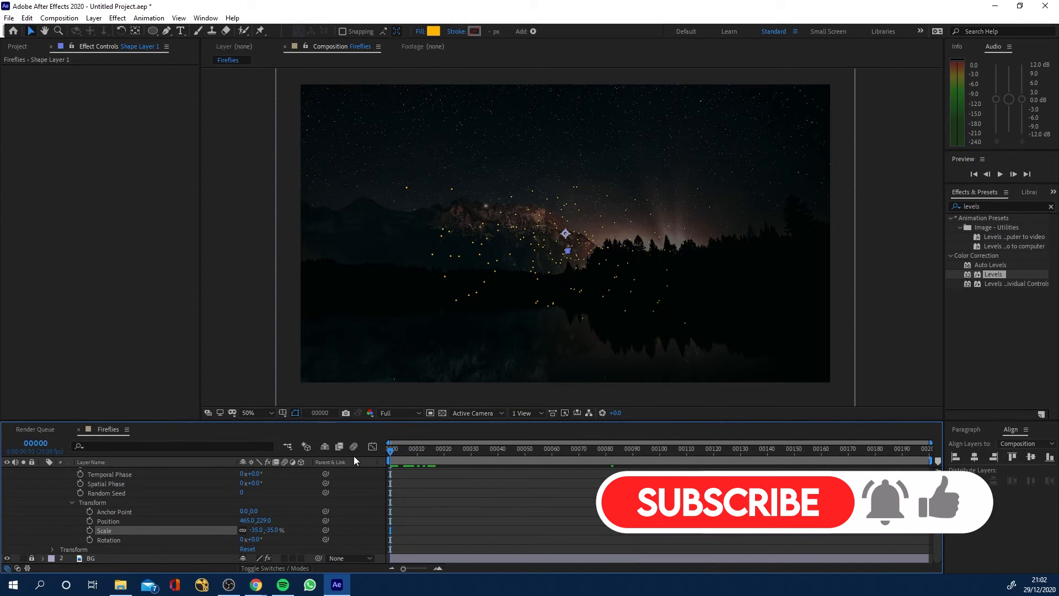
pyautogui.click(72, 502)
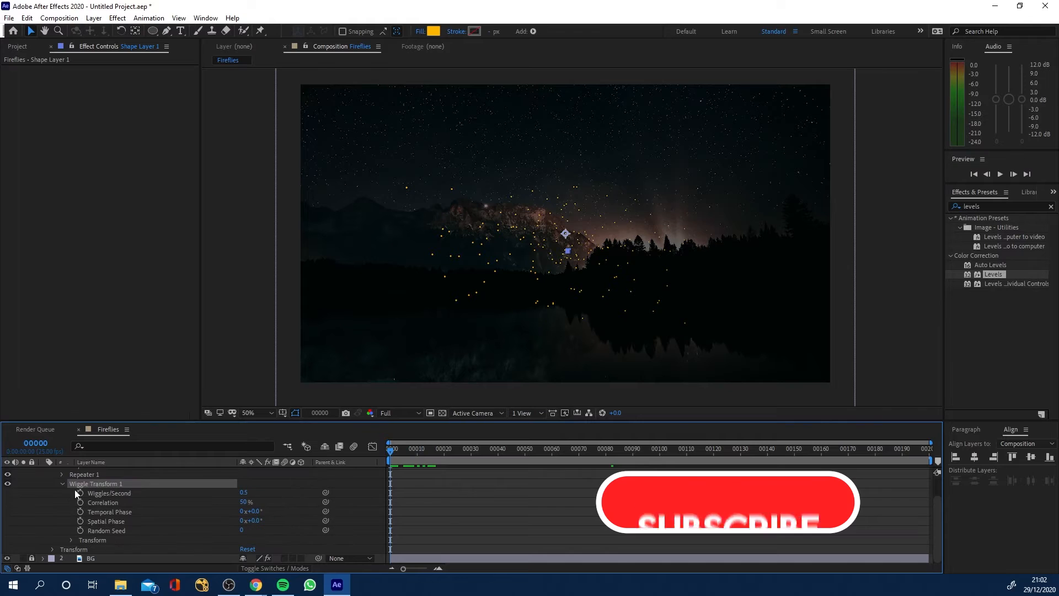
pyautogui.click(62, 483)
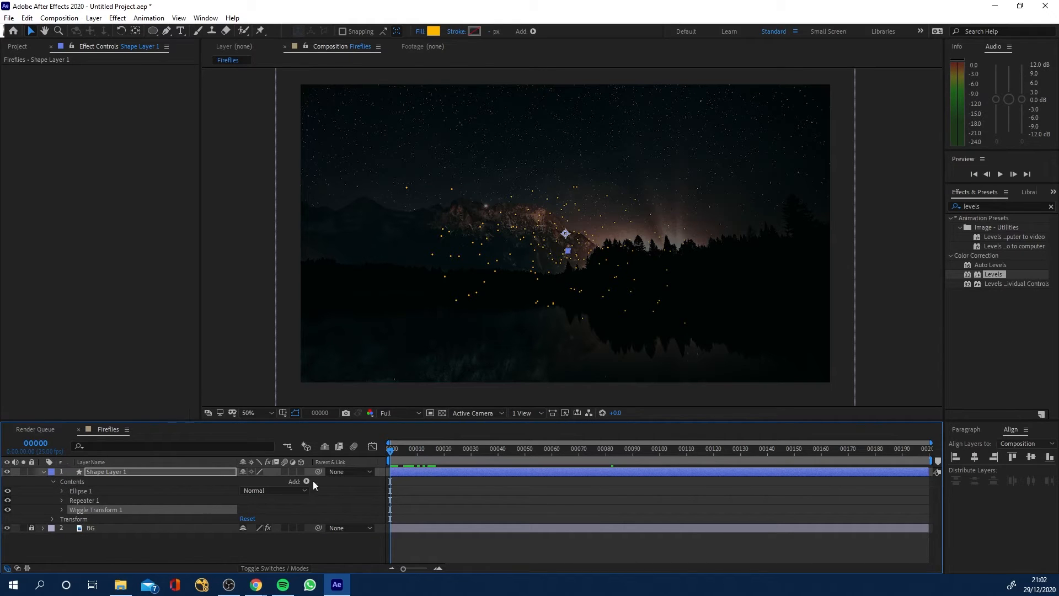
# - Find the Glow effect under Stylize and apply it to Shape Layer 1
pyautogui.click(983, 206)
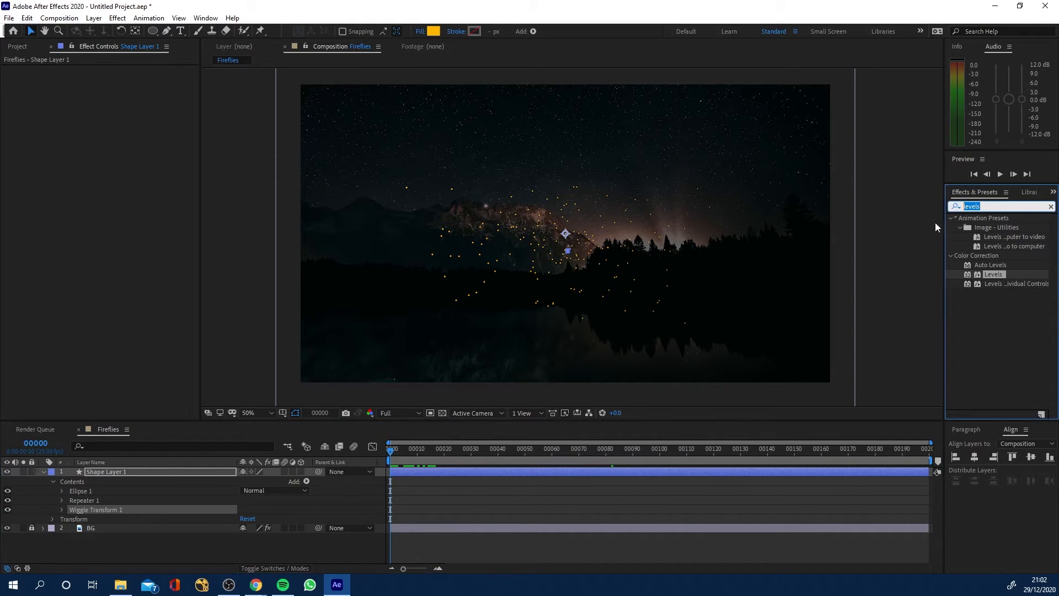
pyautogui.write('glow')
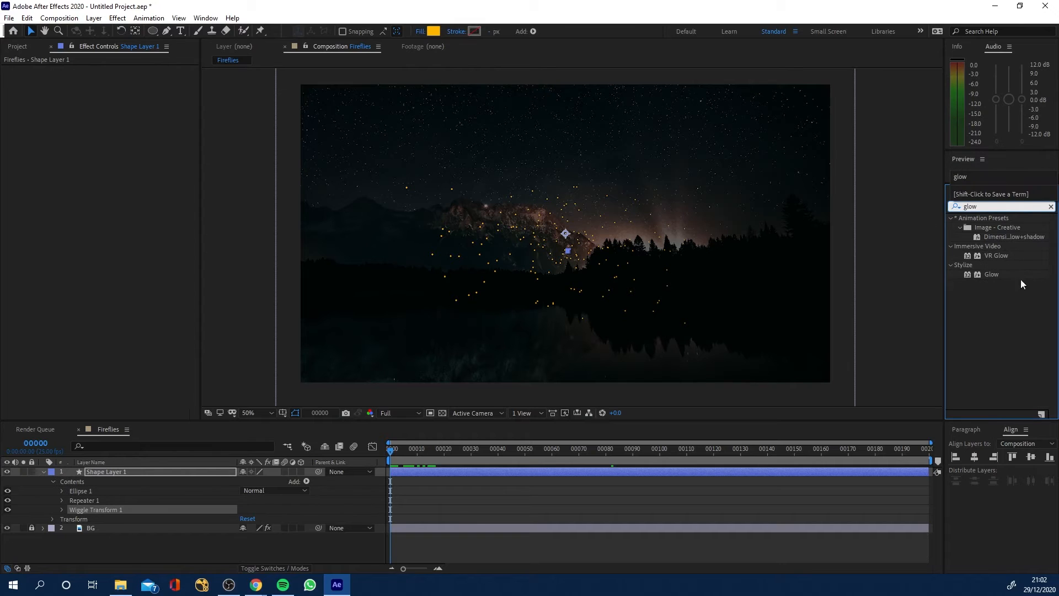
pyautogui.moveTo(1003, 275); pyautogui.dragTo(588, 472)
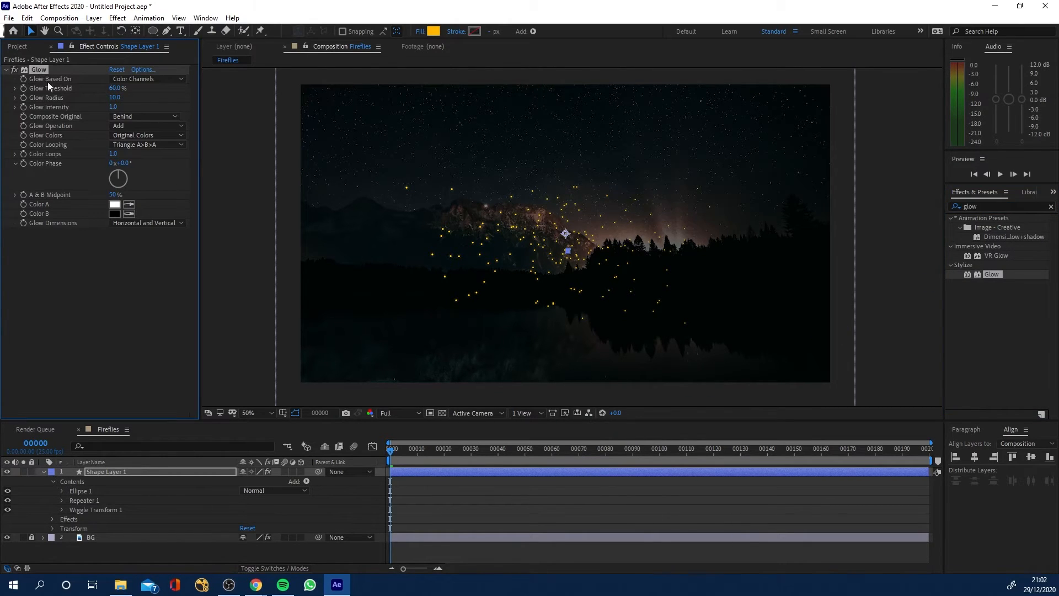
# - Duplicate the Glow effect and set the copy's Glow Radius to 30
pyautogui.hotkey('ctrl', 'd')
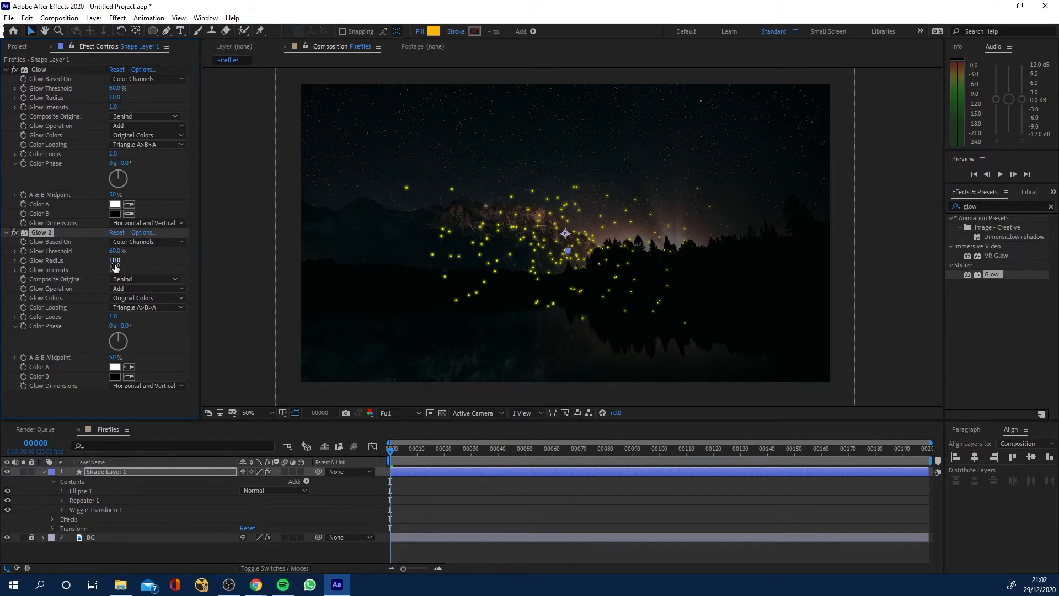
pyautogui.click(115, 262)
pyautogui.write('30')
pyautogui.press('Return')
# - Try a smaller Glow Radius on the first Glow effect, set it back to 10 and collapse both Glow effects
pyautogui.click(109, 98)
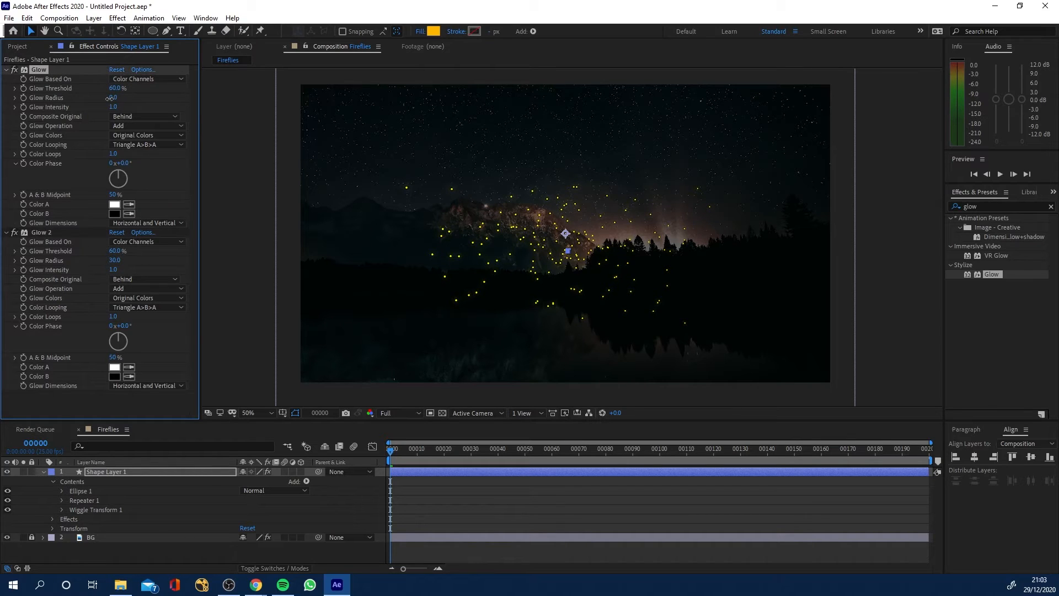
pyautogui.click(113, 98)
pyautogui.write('10')
pyautogui.click(92, 396)
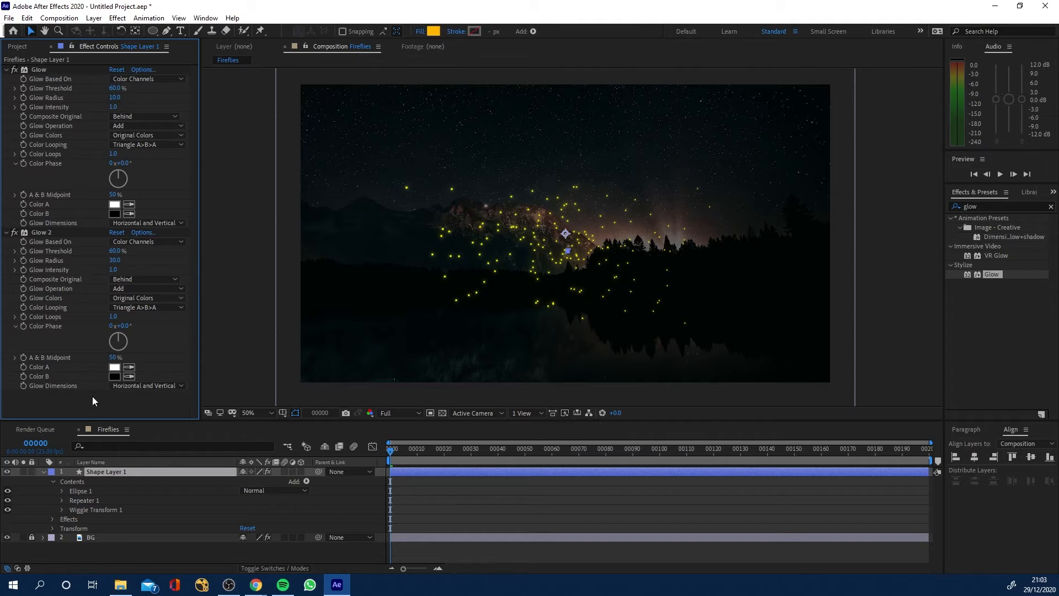
pyautogui.click(8, 70)
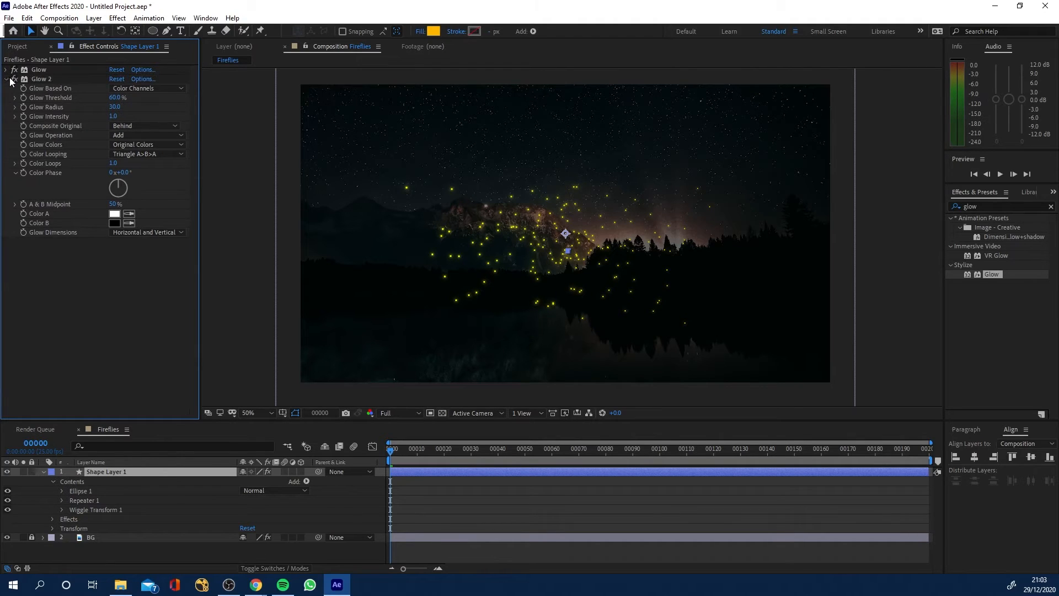
pyautogui.click(7, 78)
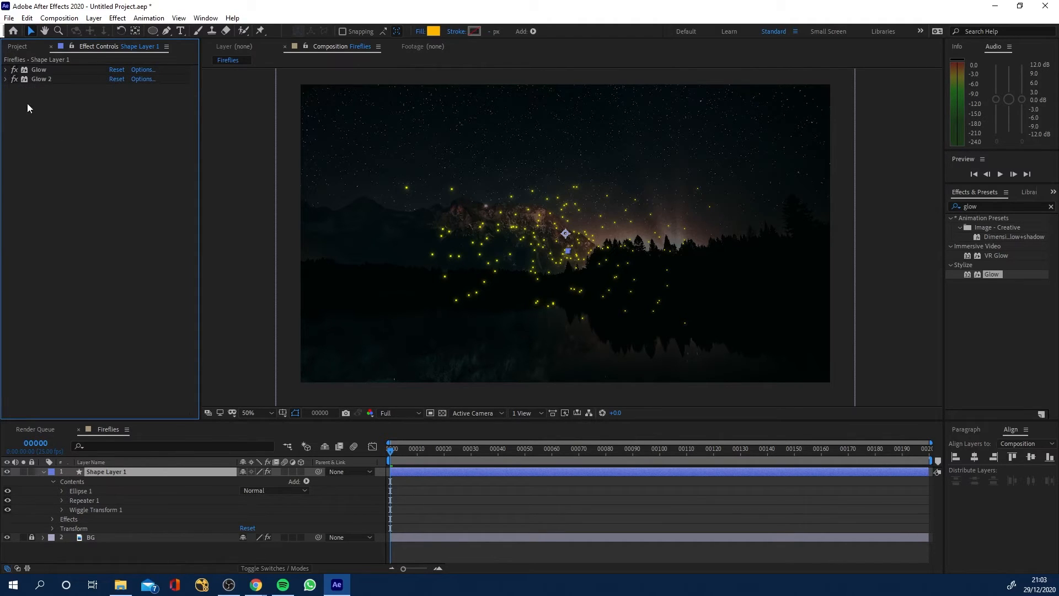
# - Collapse Shape Layer 1 in the timeline and rename it Fireflies
pyautogui.click(43, 472)
pyautogui.rightClick(101, 470)
pyautogui.click(141, 450)
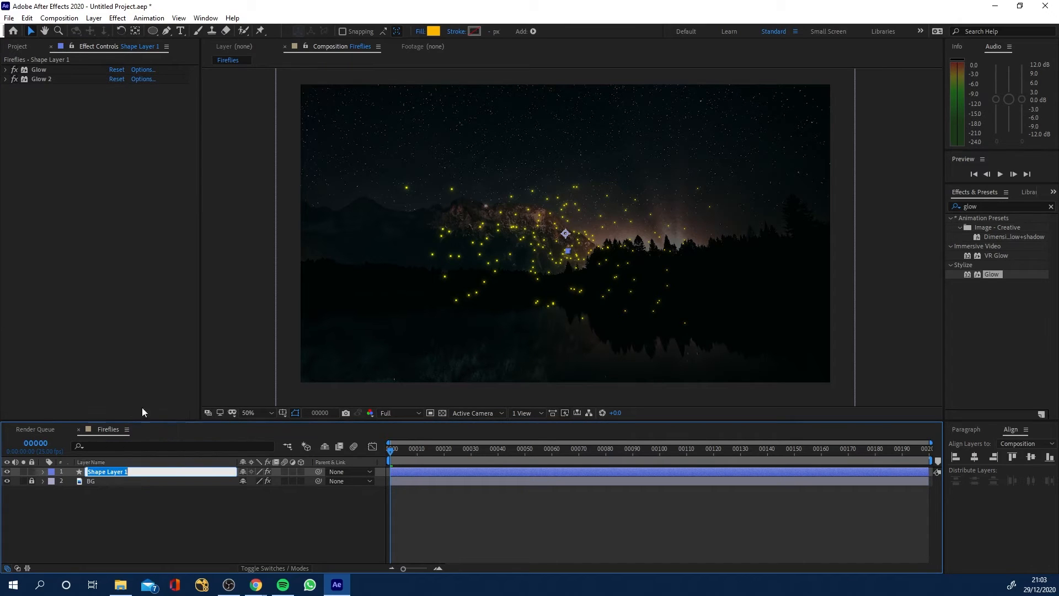
pyautogui.write('Fireflies')
pyautogui.click(155, 531)
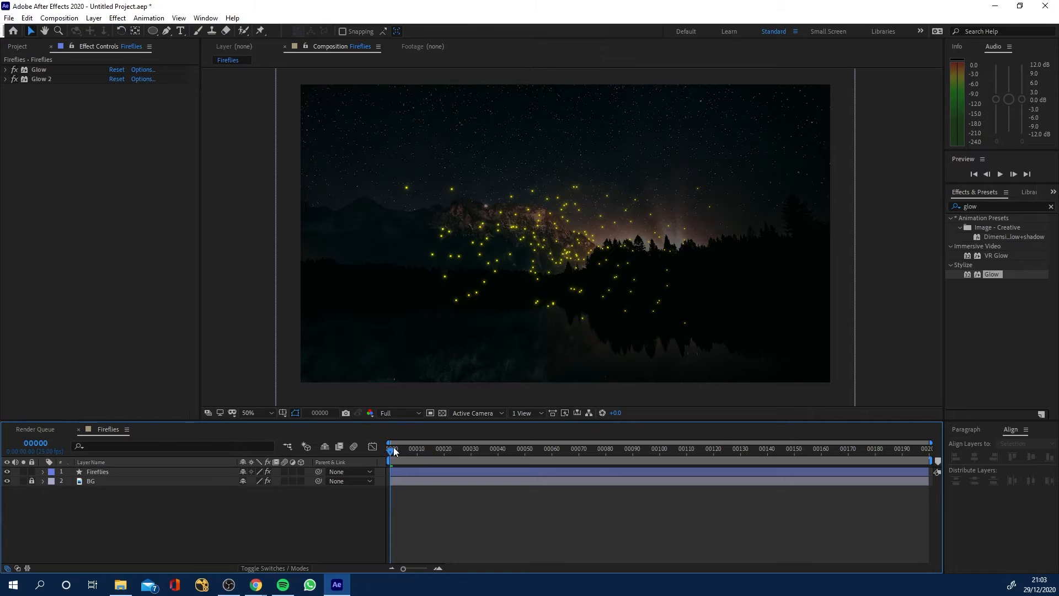
# - Preview the firefly animation and raise the first Glow effect's Glow Threshold to 70.2%
pyautogui.press('space')
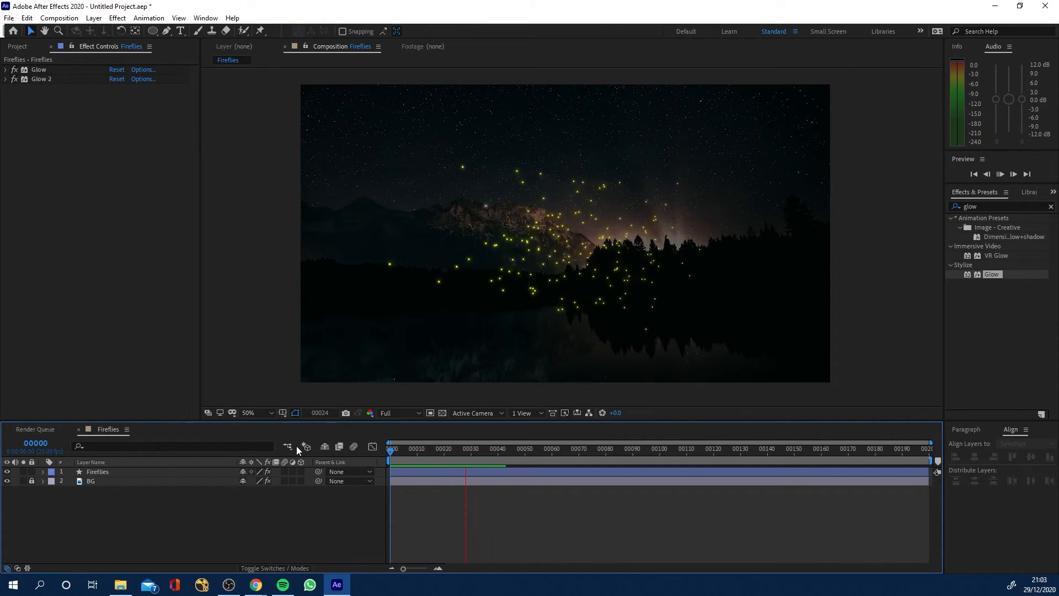
pyautogui.press('space')
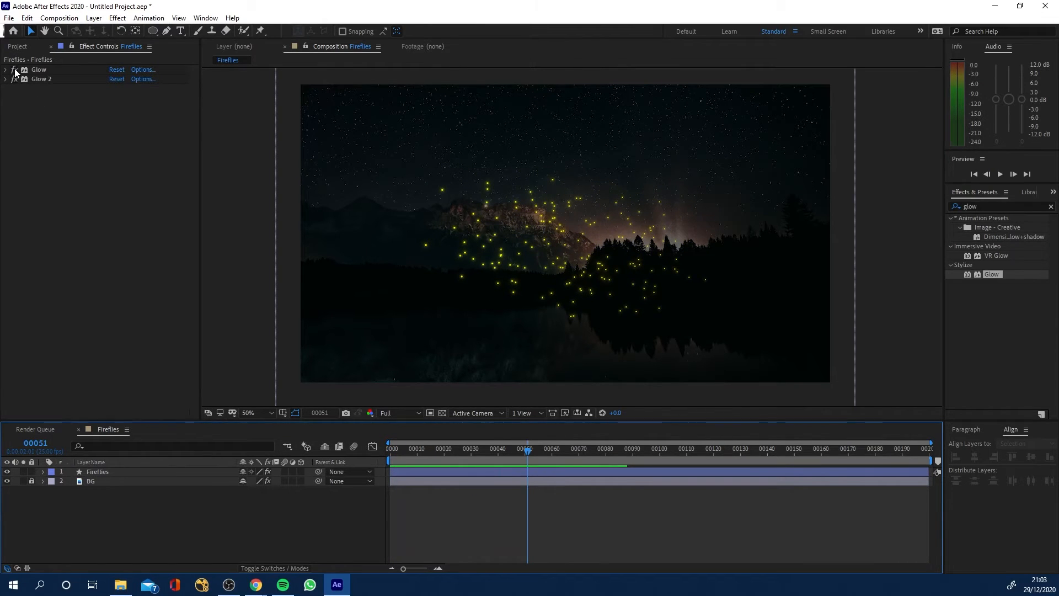
pyautogui.click(15, 70)
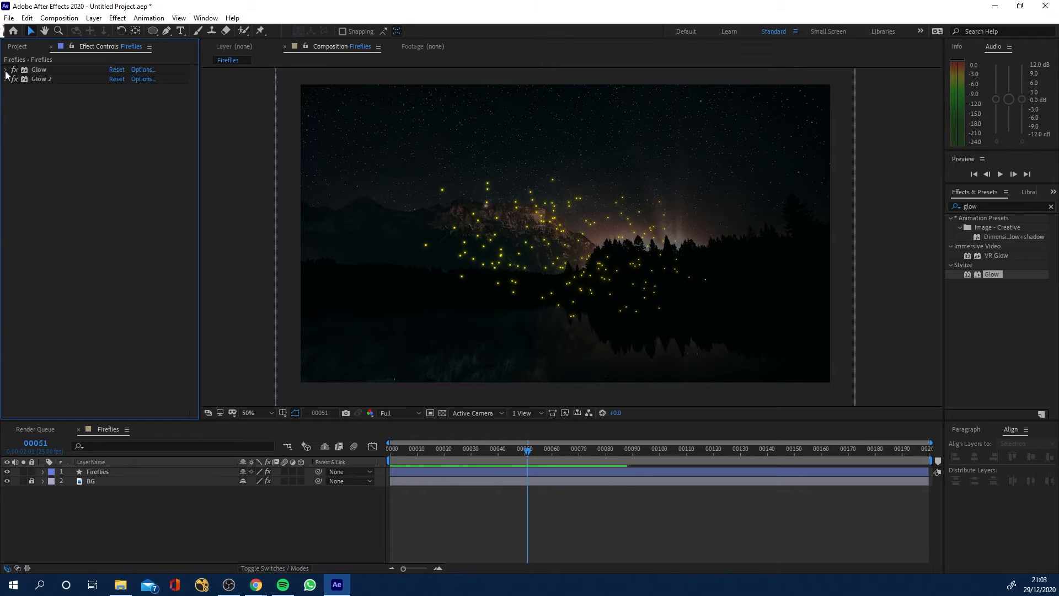
pyautogui.click(6, 70)
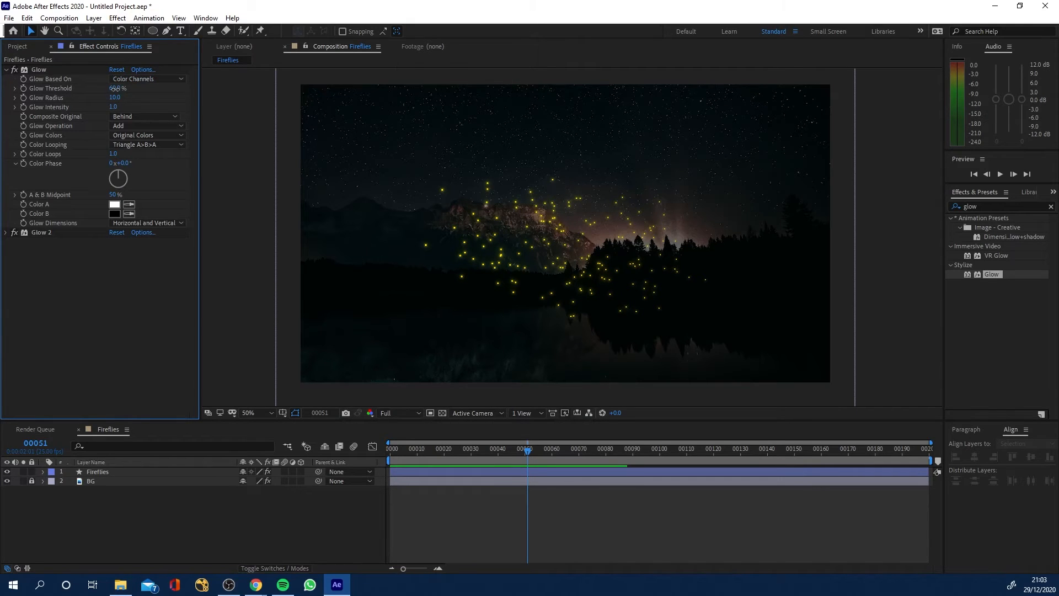
pyautogui.moveTo(114, 88)
pyautogui.mouseDown()
pyautogui.moveTo(148, 90)
pyautogui.moveTo(130, 89)
pyautogui.mouseUp()
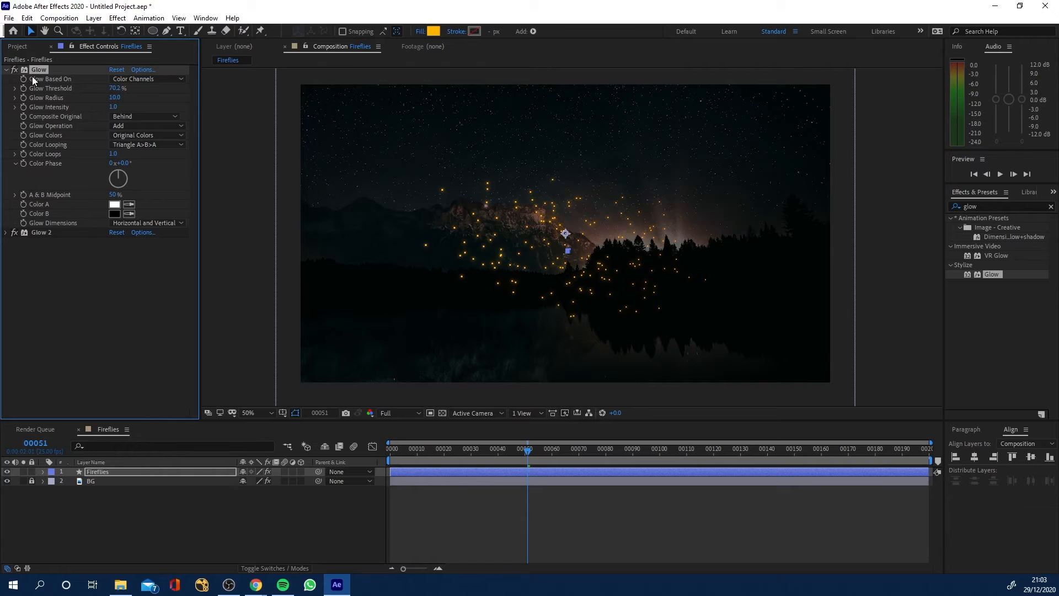
pyautogui.click(7, 70)
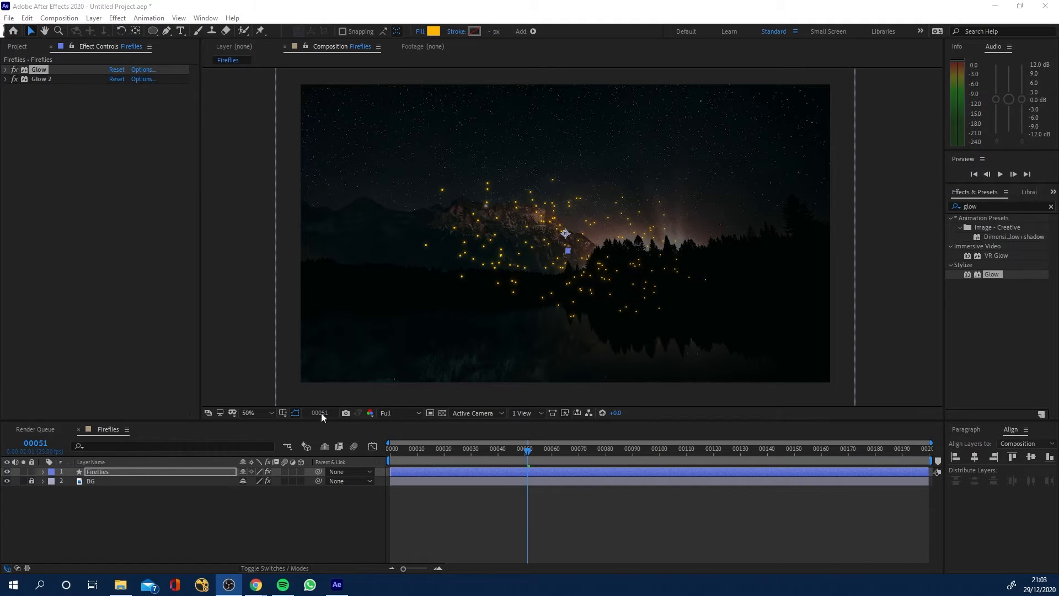
# - Pre-compose the Fireflies layer into a new composition named FIREFLIES COMP
pyautogui.click(98, 501)
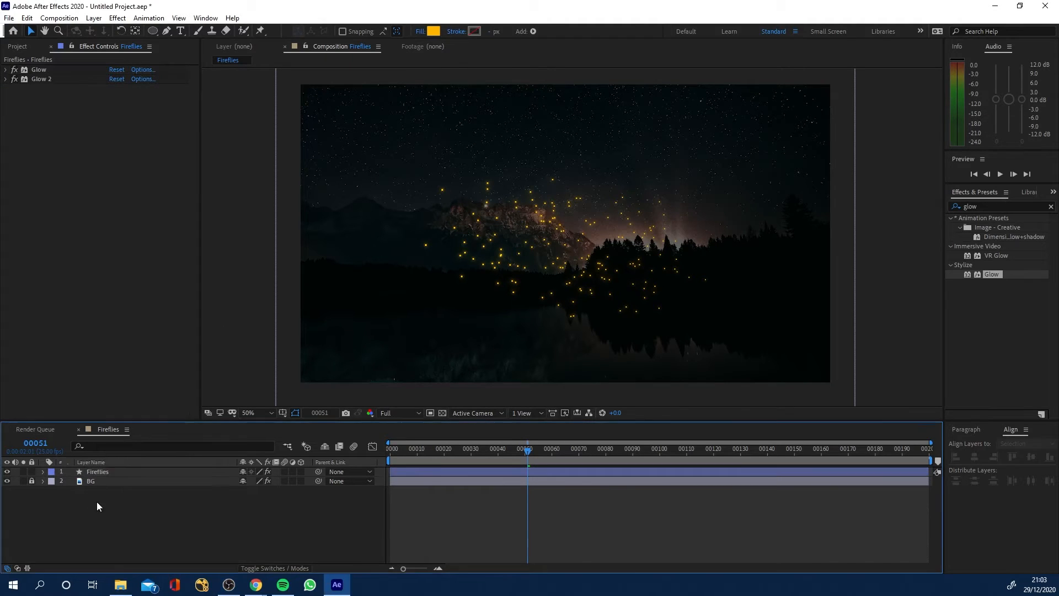
pyautogui.click(114, 472)
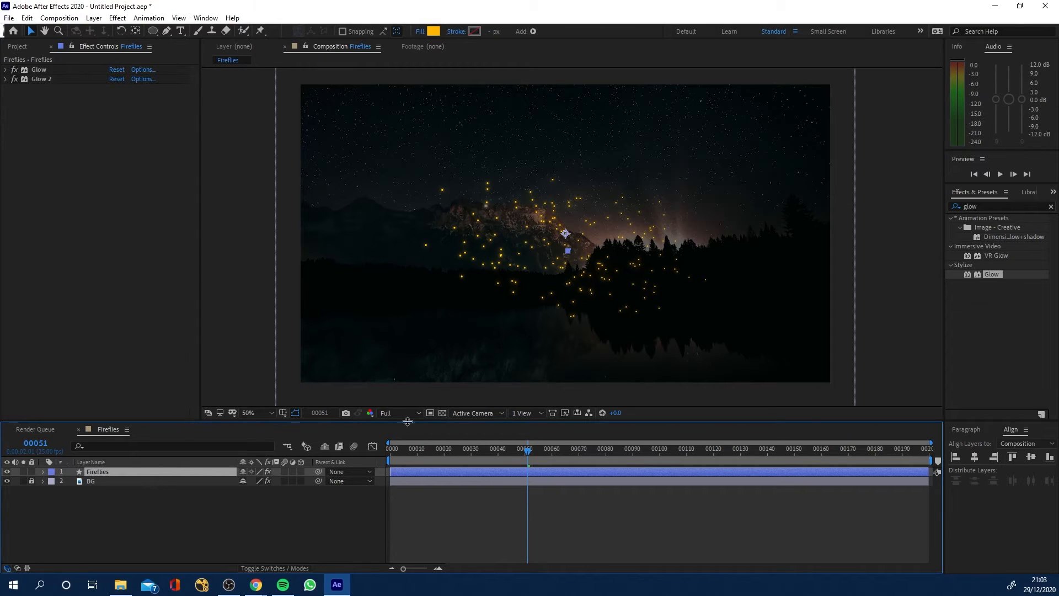
pyautogui.click(130, 520)
pyautogui.click(100, 471)
pyautogui.hotkey('ctrl', 'shift', 'c')
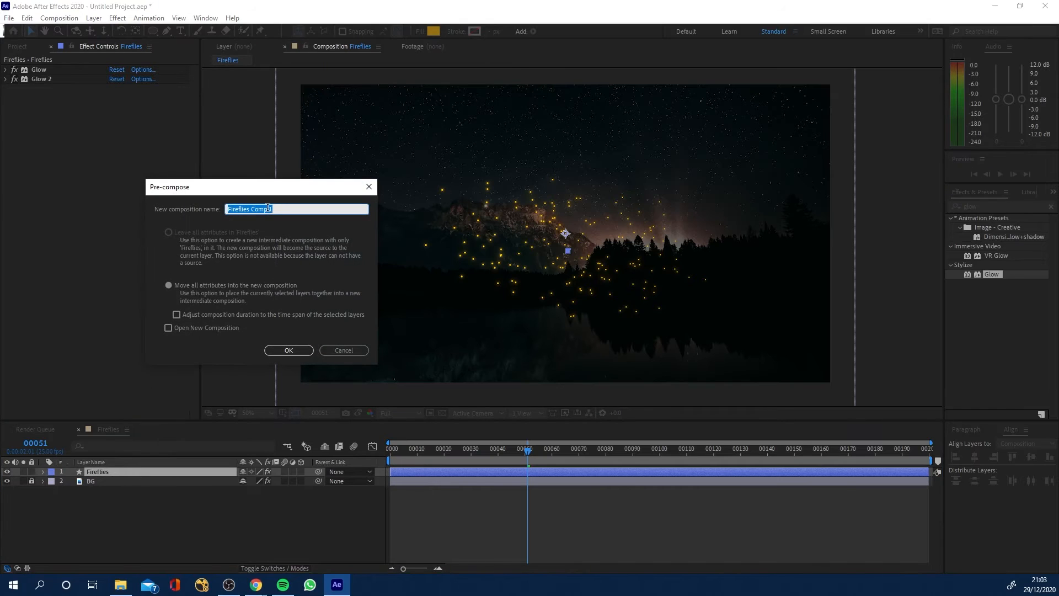
pyautogui.write('Fl')
pyautogui.write('REFLIES COMP')
pyautogui.click(287, 351)
pyautogui.click(154, 537)
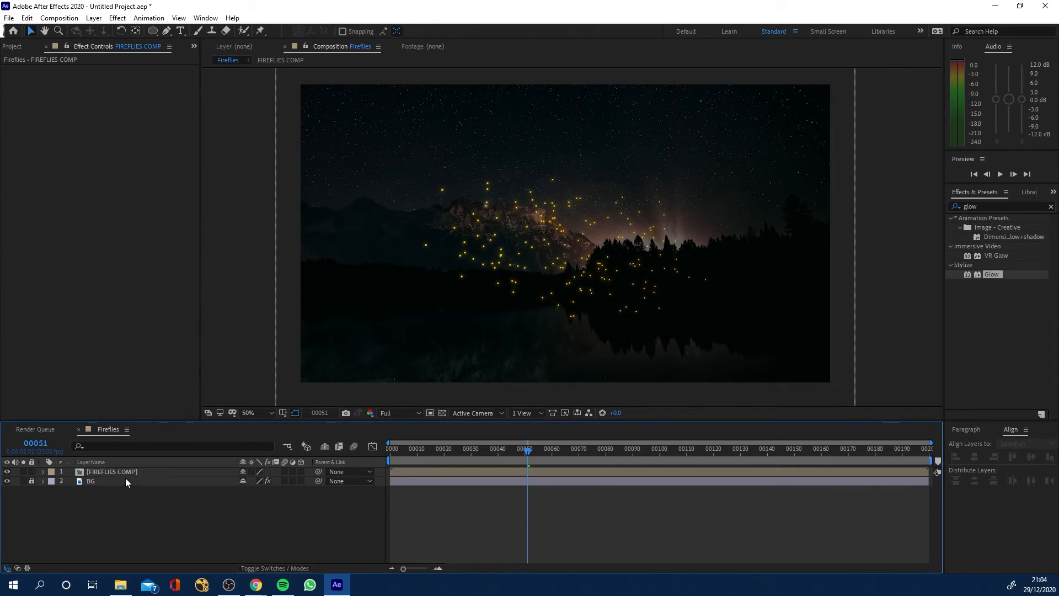
# - Duplicate the FIREFLIES COMP layer and squash the lower copy vertically in the composition view
pyautogui.click(122, 472)
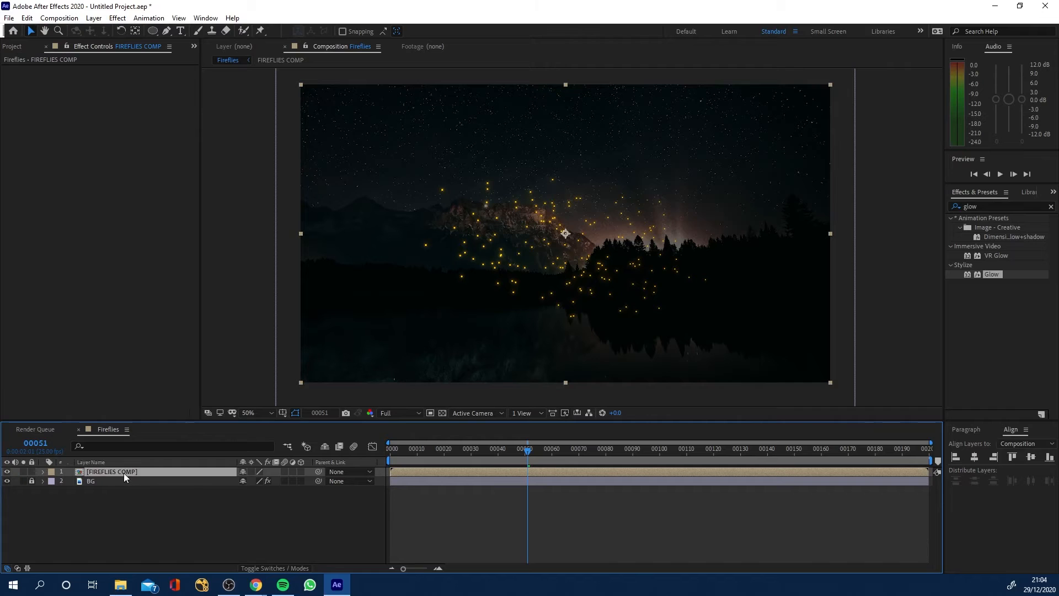
pyautogui.hotkey('ctrl', 'd')
pyautogui.click(127, 479)
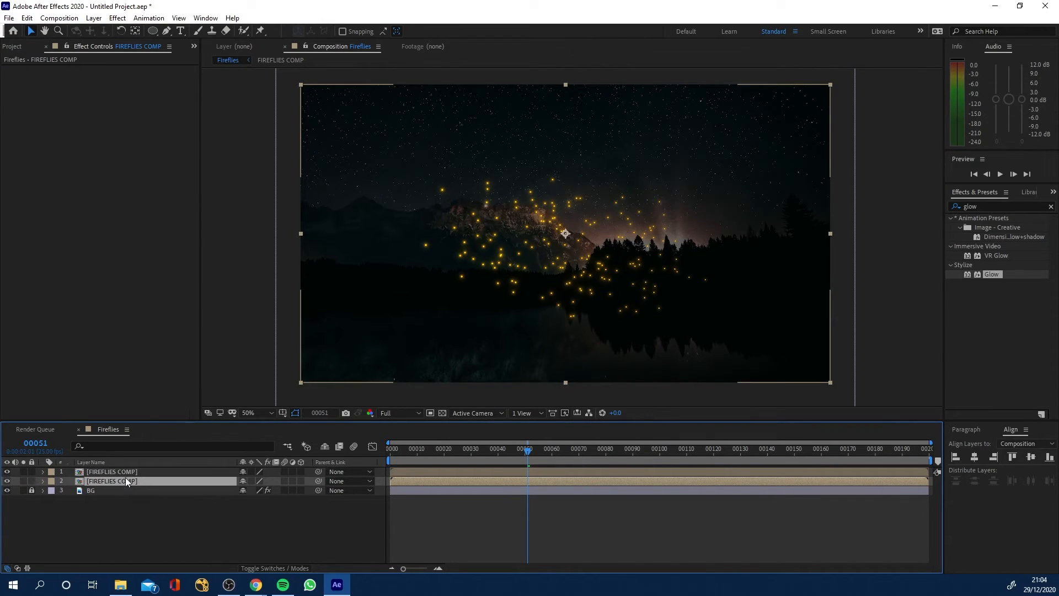
pyautogui.click(566, 87)
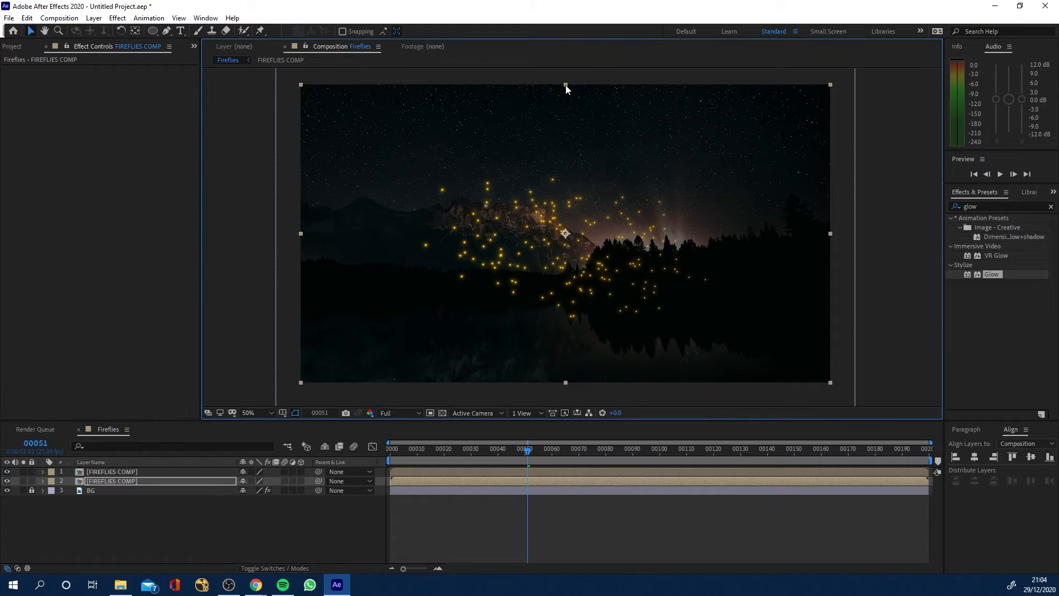
pyautogui.moveTo(565, 85); pyautogui.dragTo(564, 191)
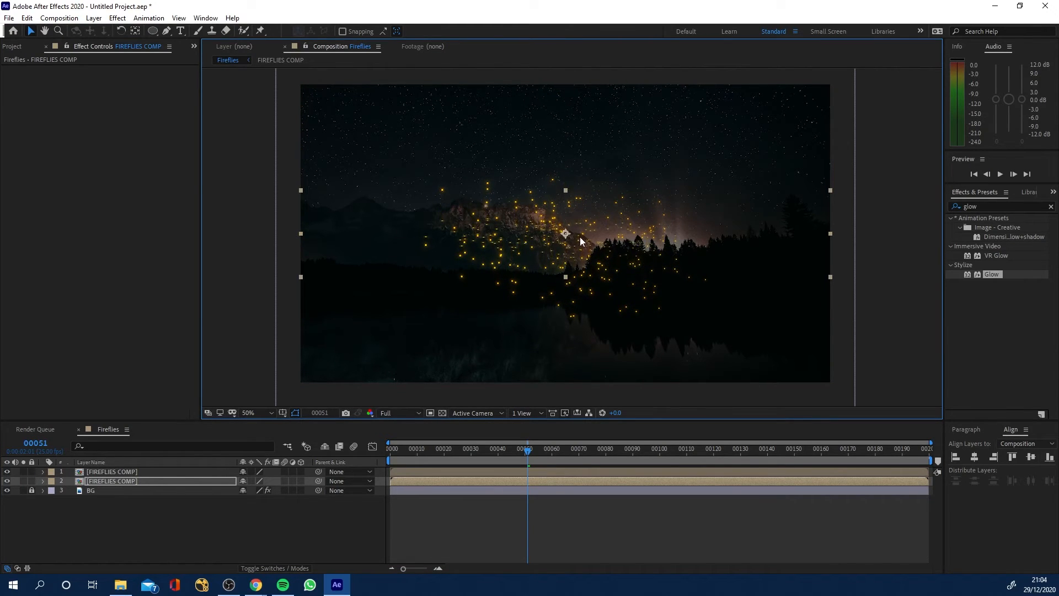
# - Move the squashed copy down onto the lake, flatten it further and check it at different frames
pyautogui.moveTo(565, 235); pyautogui.dragTo(568, 335)
pyautogui.moveTo(567, 293); pyautogui.dragTo(588, 337)
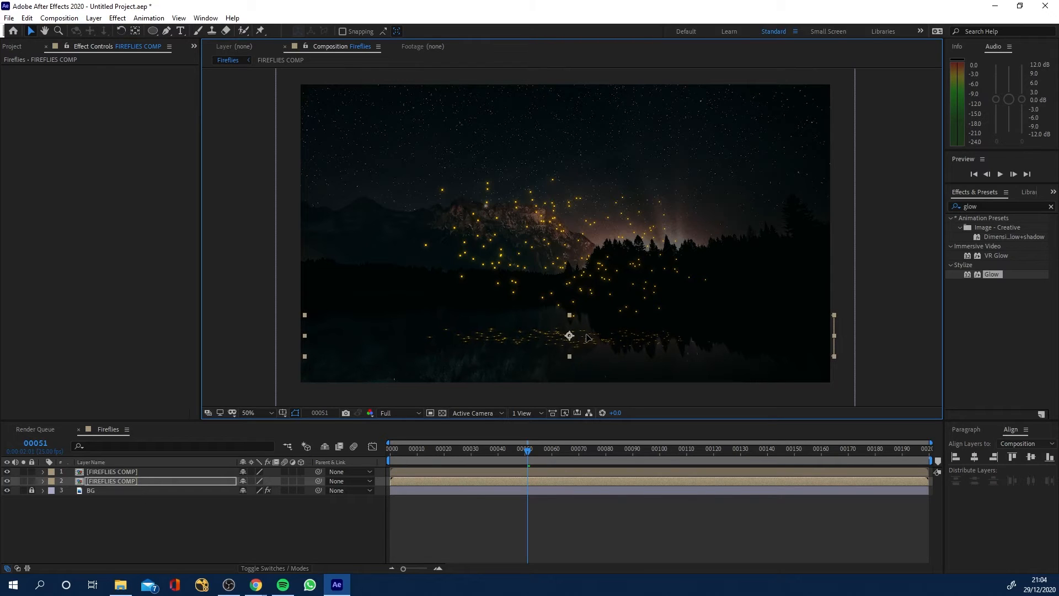
pyautogui.moveTo(423, 455); pyautogui.dragTo(454, 457)
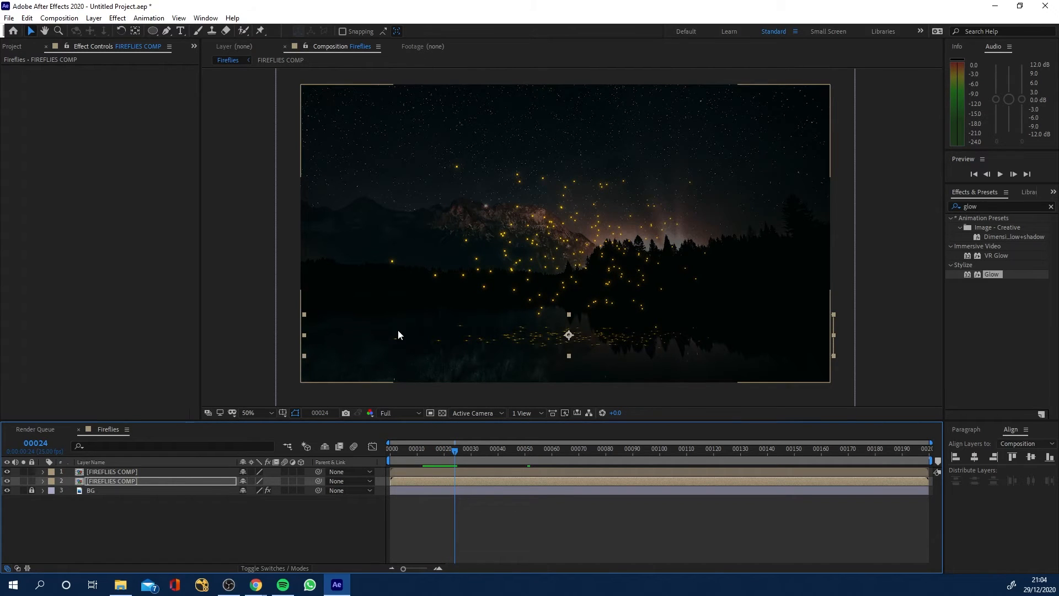
pyautogui.moveTo(464, 451)
pyautogui.mouseDown()
pyautogui.moveTo(432, 453)
pyautogui.moveTo(565, 454)
pyautogui.moveTo(445, 452)
pyautogui.mouseUp()
# - Rename the squashed lower copy of FIREFLIES COMP as FIREFLIES Reflection
pyautogui.rightClick(120, 483)
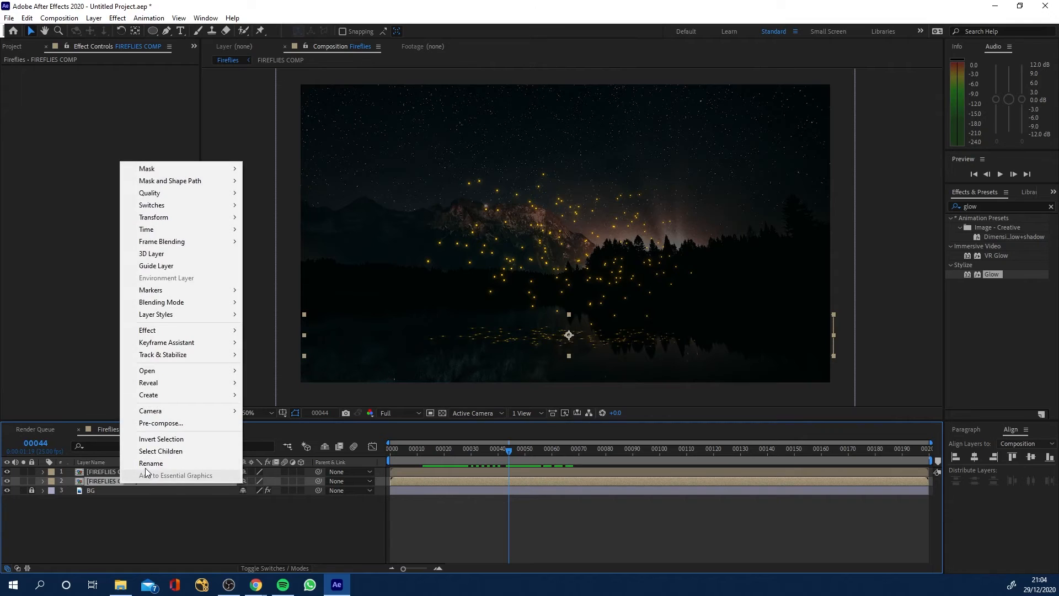
pyautogui.click(145, 467)
pyautogui.doubleClick(137, 481)
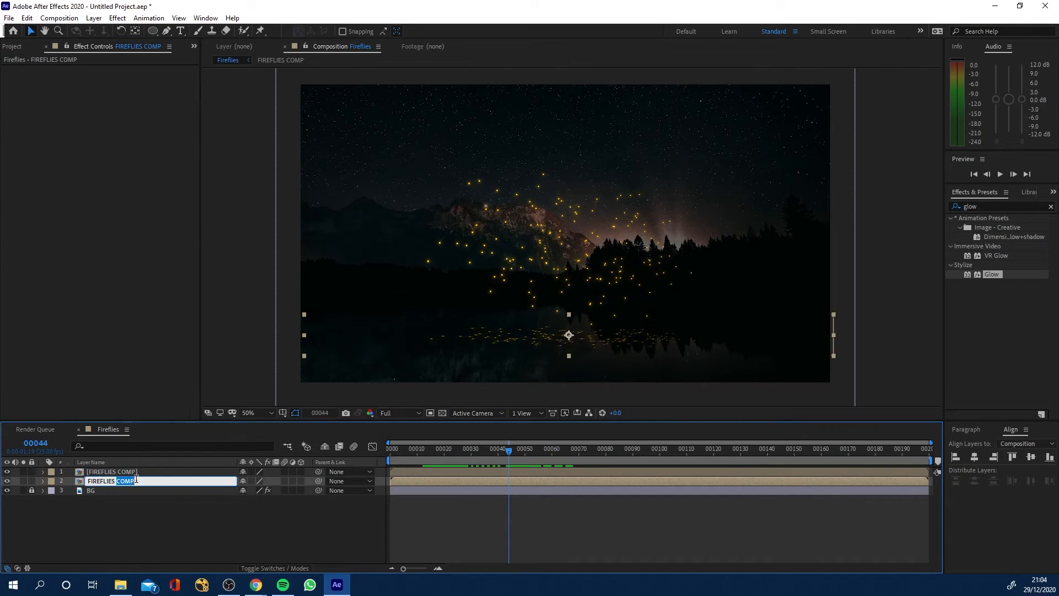
pyautogui.write('Reflectction')
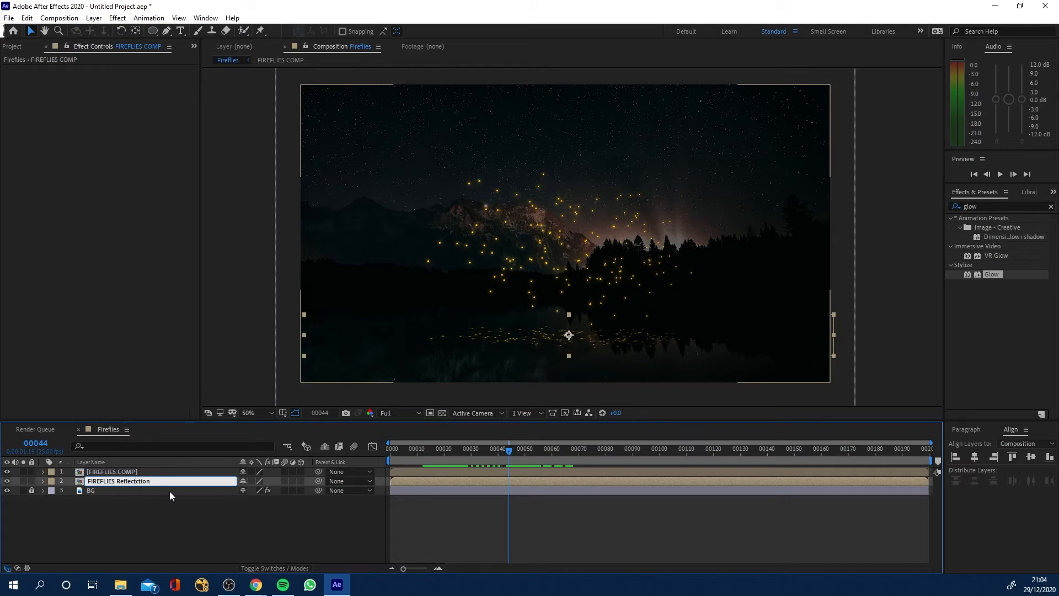
pyautogui.press('Left')
pyautogui.press('Left')
pyautogui.press('Left')
pyautogui.press('Left')
pyautogui.press('BackSpace')
pyautogui.press('BackSpace')
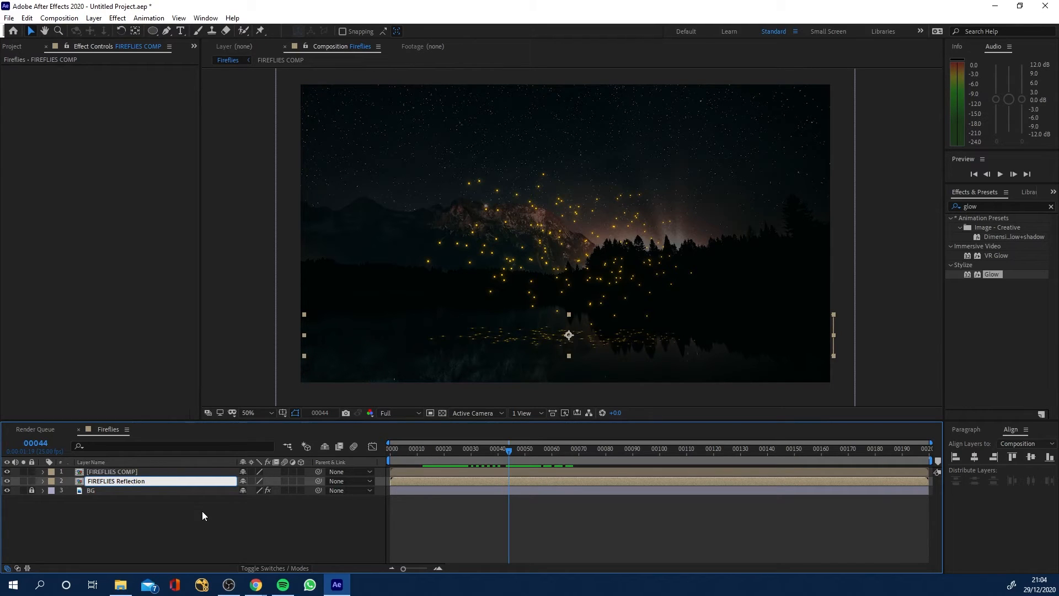
pyautogui.click(105, 522)
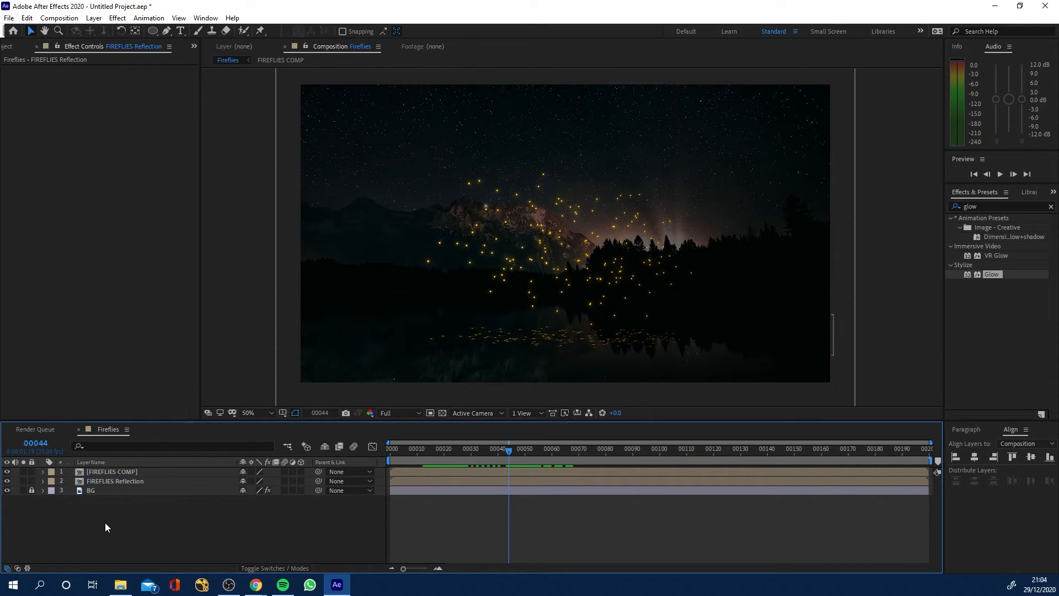
# - Set the FIREFLIES Reflection layer's opacity to 40%
pyautogui.click(128, 479)
pyautogui.press('t')
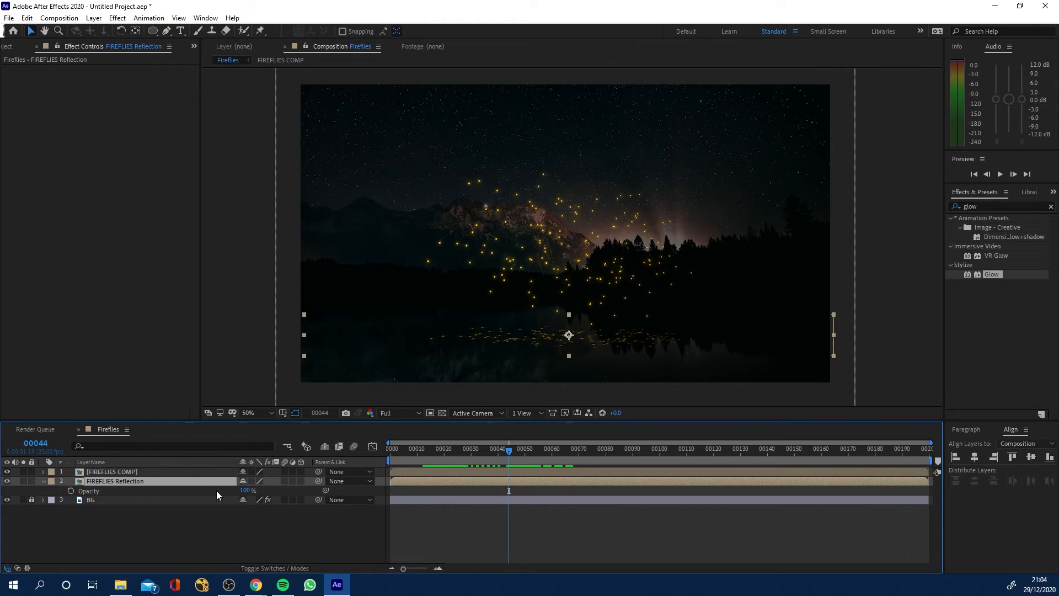
pyautogui.click(246, 491)
pyautogui.write('40')
pyautogui.click(206, 538)
# - Try the Overlay blending mode on the FIREFLIES Reflection layer and raise its opacity to 100%
pyautogui.click(114, 480)
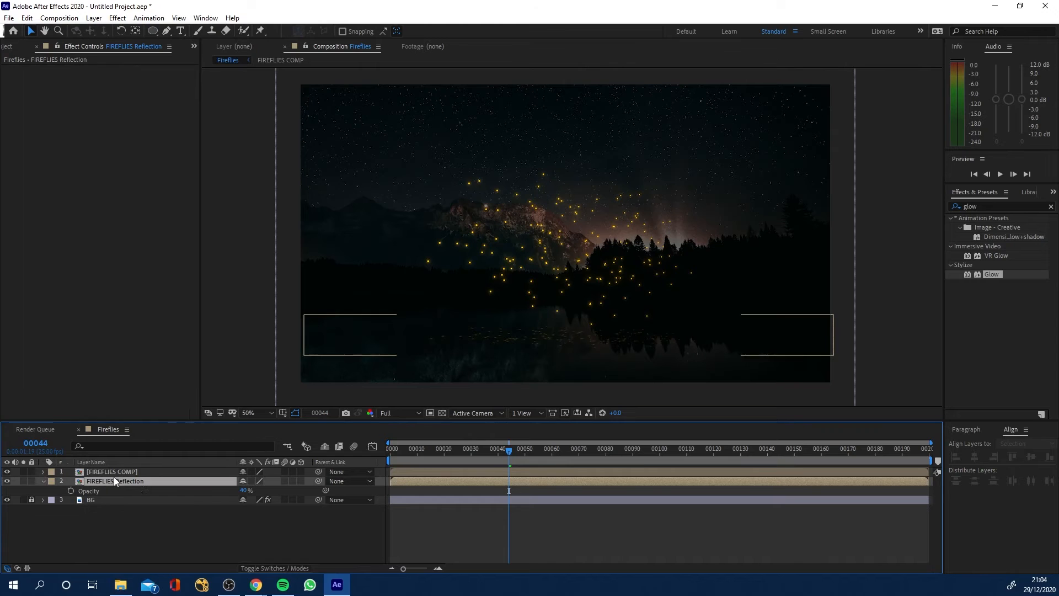
pyautogui.click(281, 569)
pyautogui.click(258, 482)
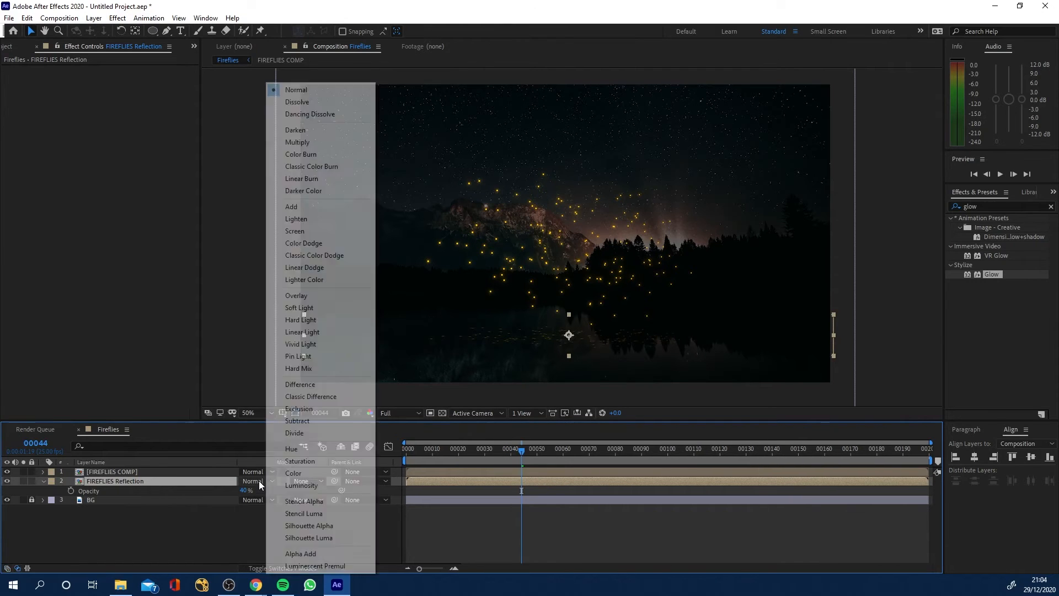
pyautogui.click(307, 294)
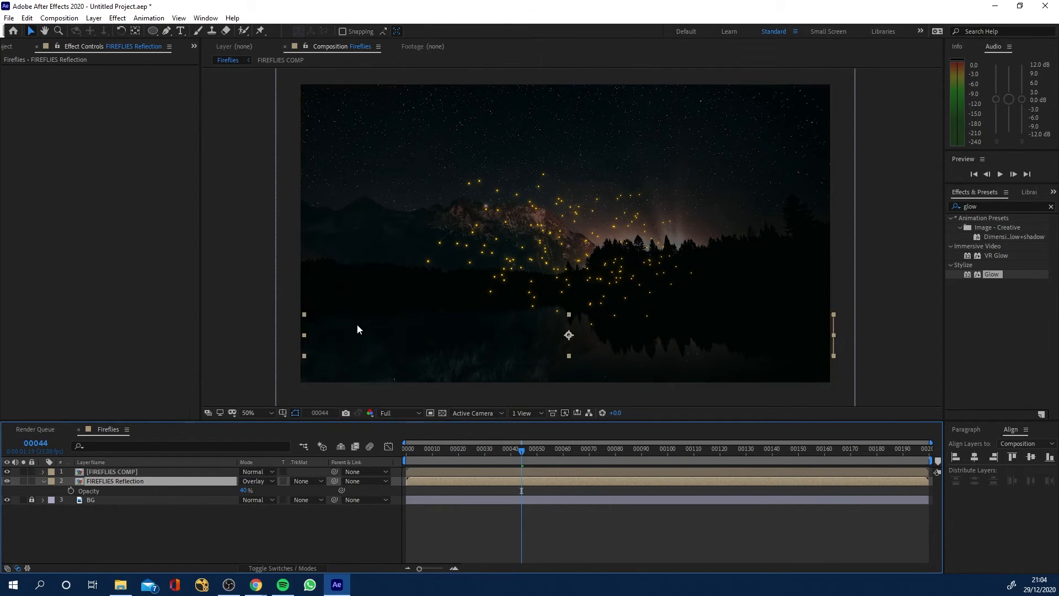
pyautogui.moveTo(243, 492); pyautogui.dragTo(301, 492)
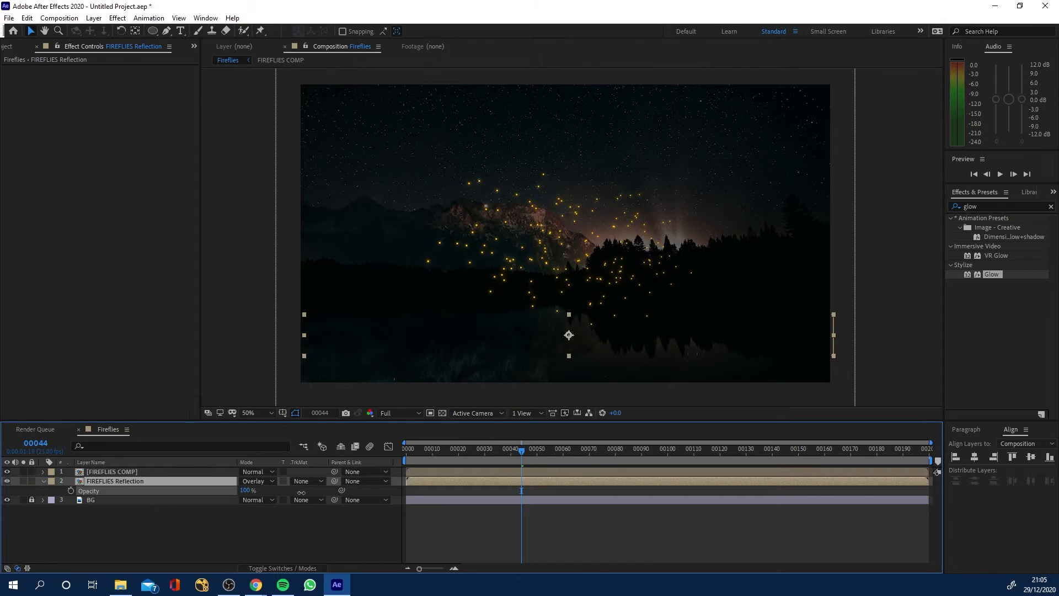
# - Try the Classic Color Dodge blending mode on the FIREFLIES Reflection layer and return its mode to Normal
pyautogui.click(258, 481)
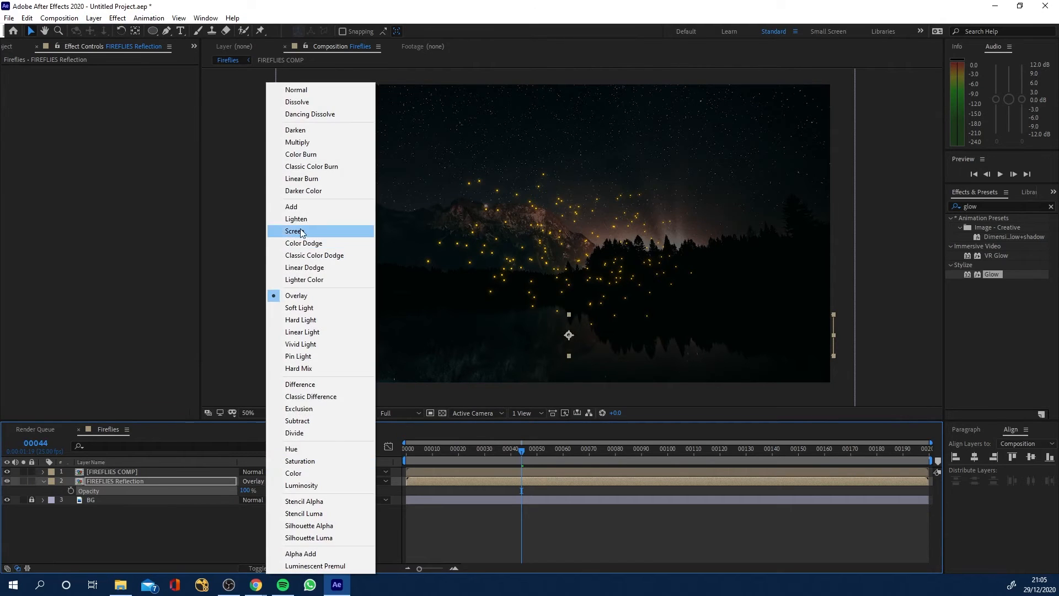
pyautogui.click(308, 256)
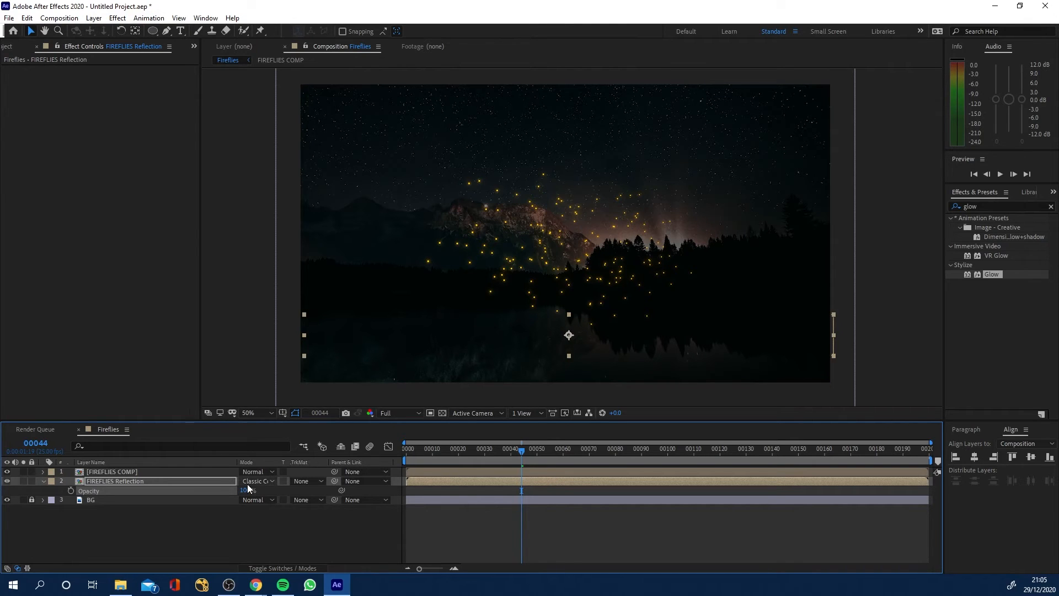
pyautogui.click(254, 481)
pyautogui.click(292, 88)
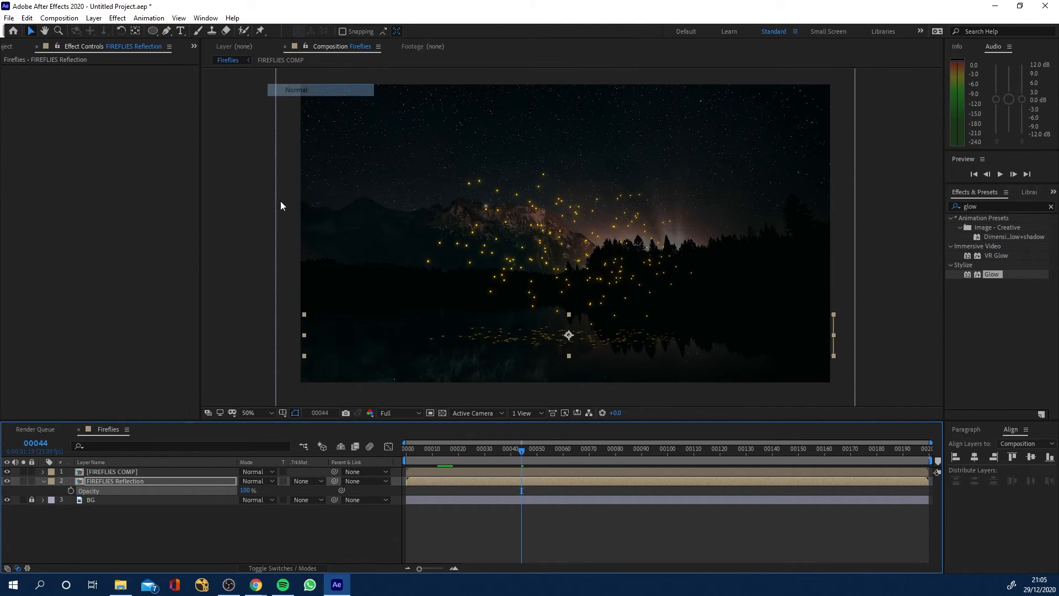
# - Set the FIREFLIES Reflection layer's opacity to 40% and preview the composition
pyautogui.click(247, 491)
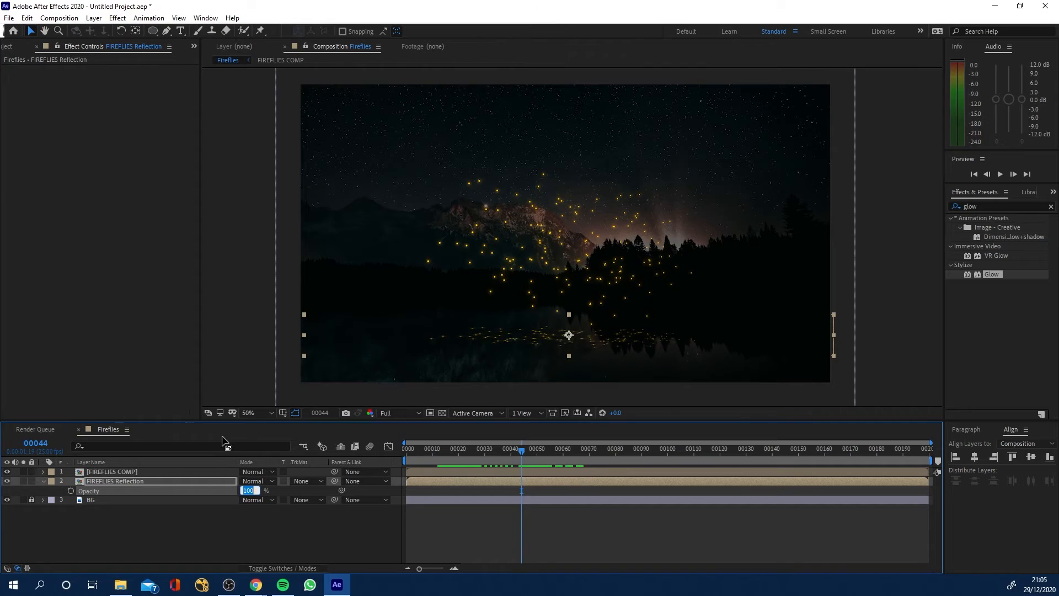
pyautogui.write('40')
pyautogui.press('Return')
pyautogui.press('space')
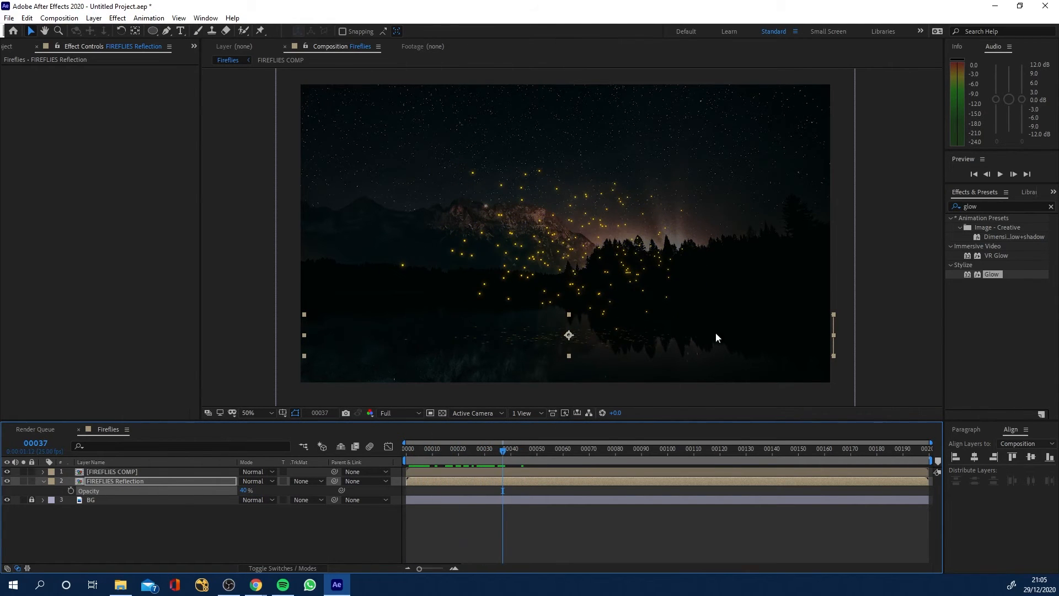
# - Apply the Fast Box Blur effect to the FIREFLIES Reflection layer with a Blur Radius of 1
pyautogui.click(988, 207)
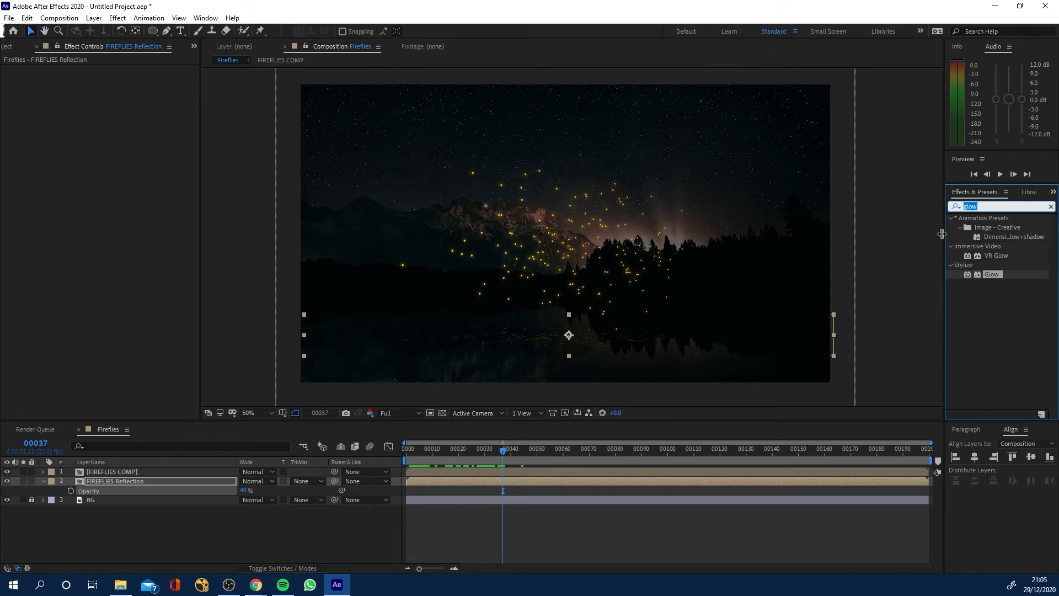
pyautogui.write('fast')
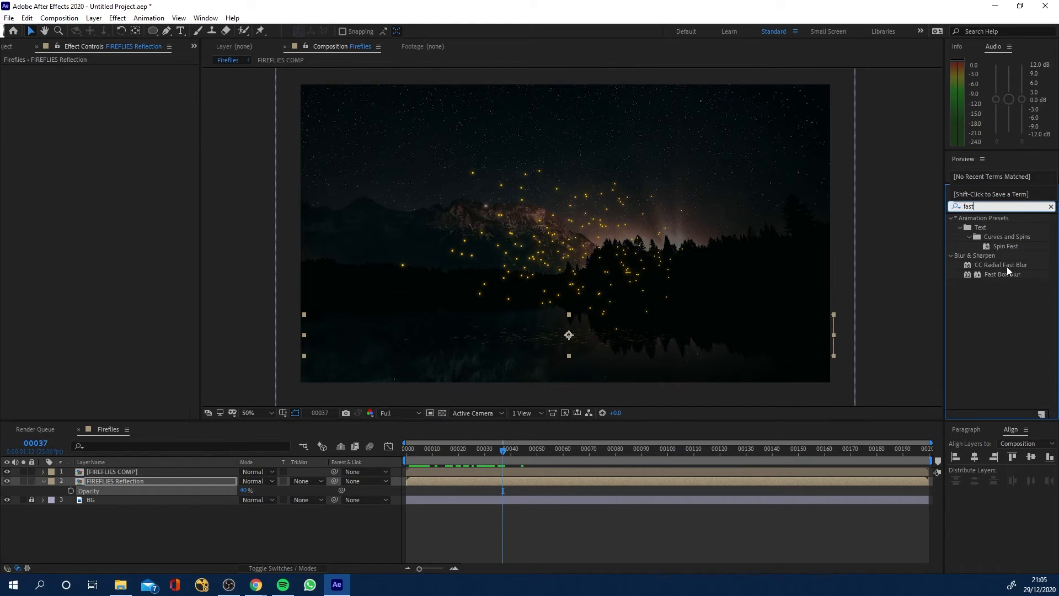
pyautogui.moveTo(1006, 276); pyautogui.dragTo(190, 485)
pyautogui.click(111, 79)
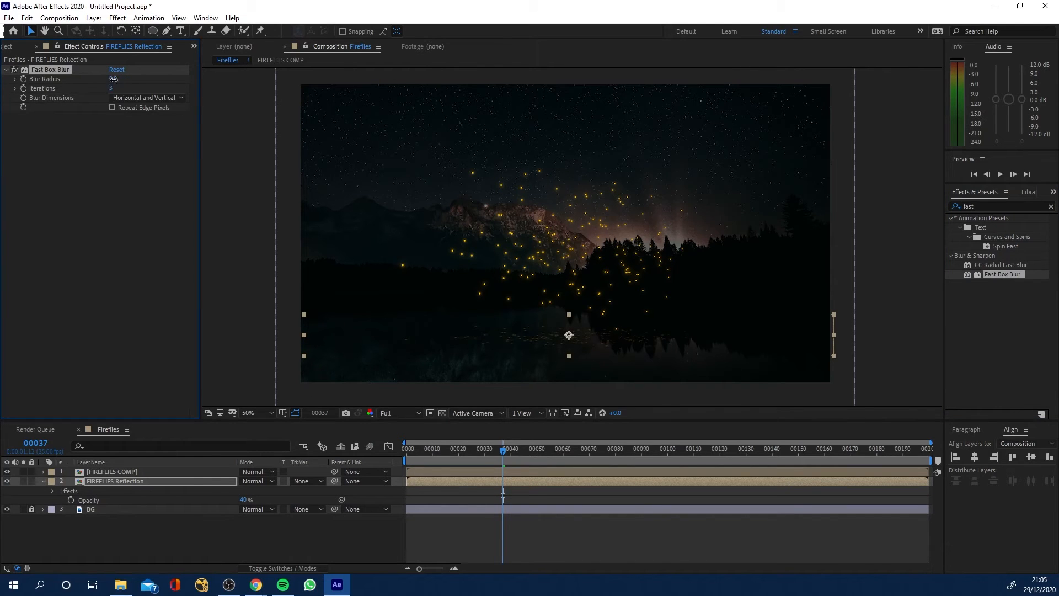
pyautogui.write('1')
pyautogui.press('Return')
# - Compare the reflection up close with Fast Box Blur off and on, and check it at other frames
pyautogui.scroll(2, 525, 350)
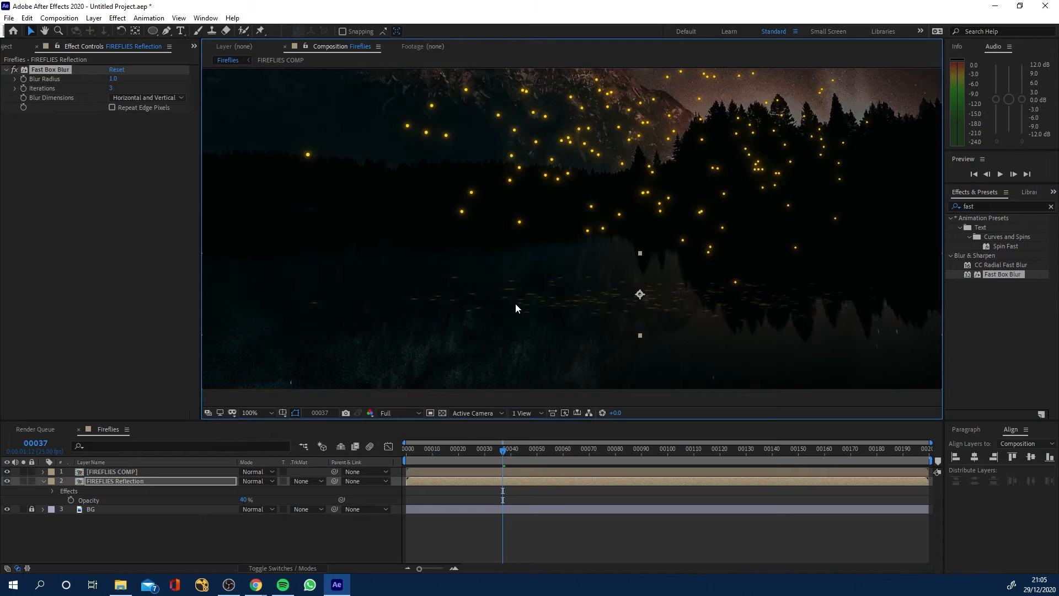
pyautogui.scroll(2, 551, 350)
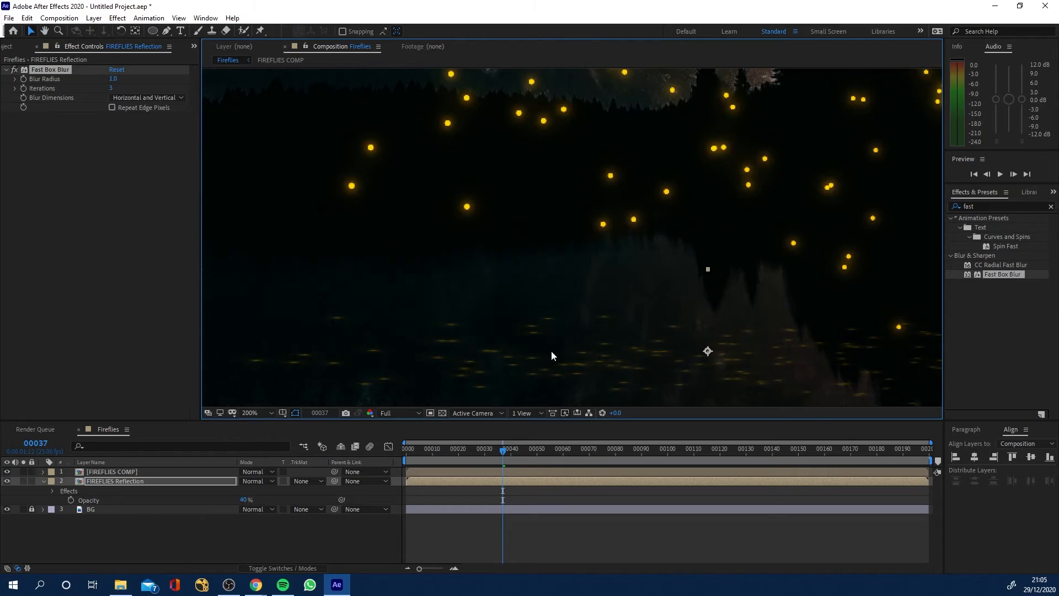
pyautogui.click(14, 70)
pyautogui.click(14, 70)
pyautogui.scroll(-4, 565, 267)
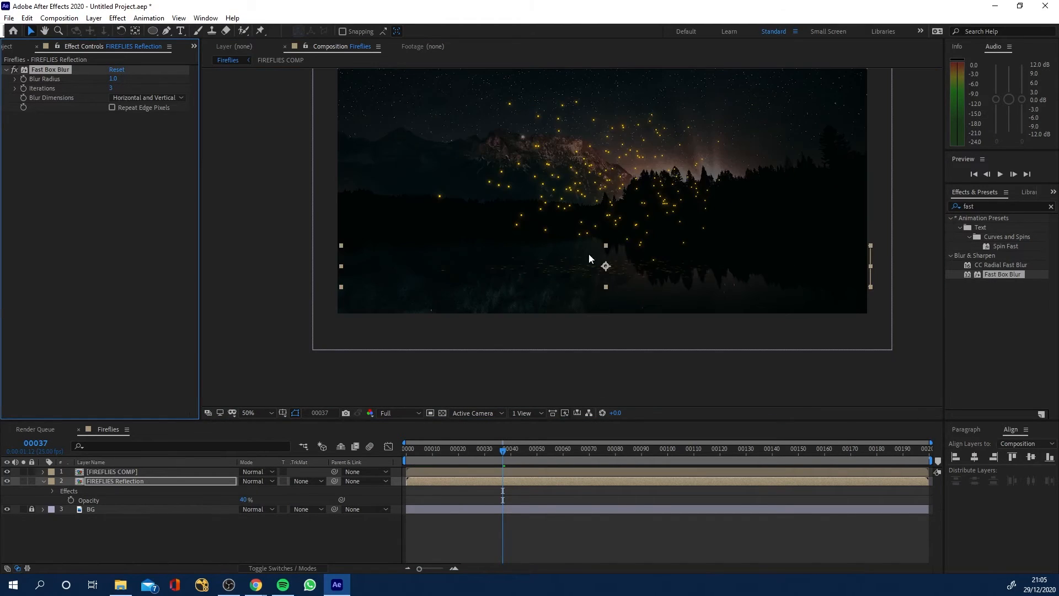
pyautogui.moveTo(435, 452); pyautogui.dragTo(530, 455)
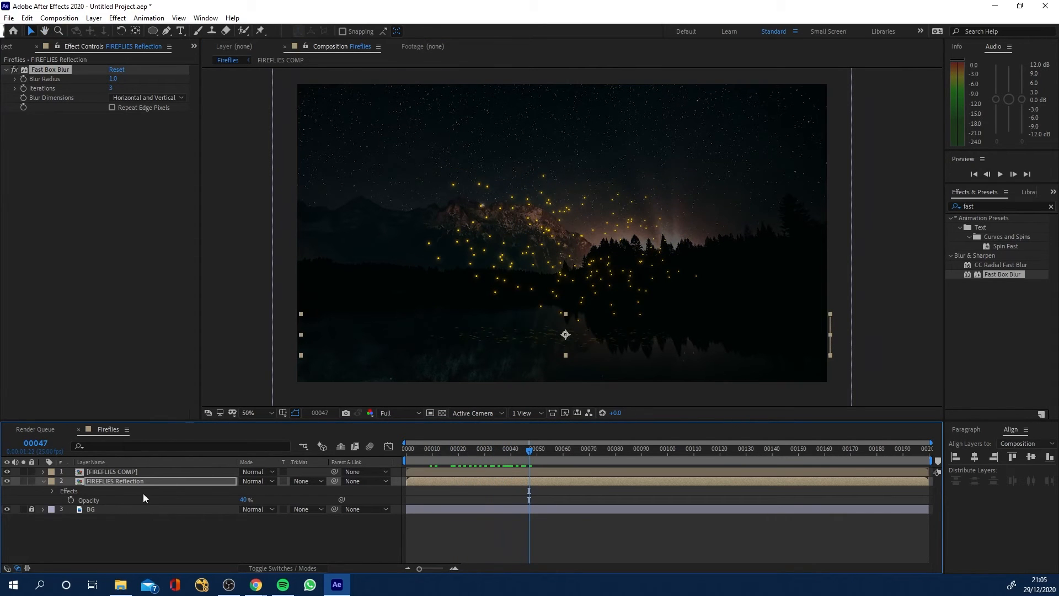
pyautogui.click(44, 484)
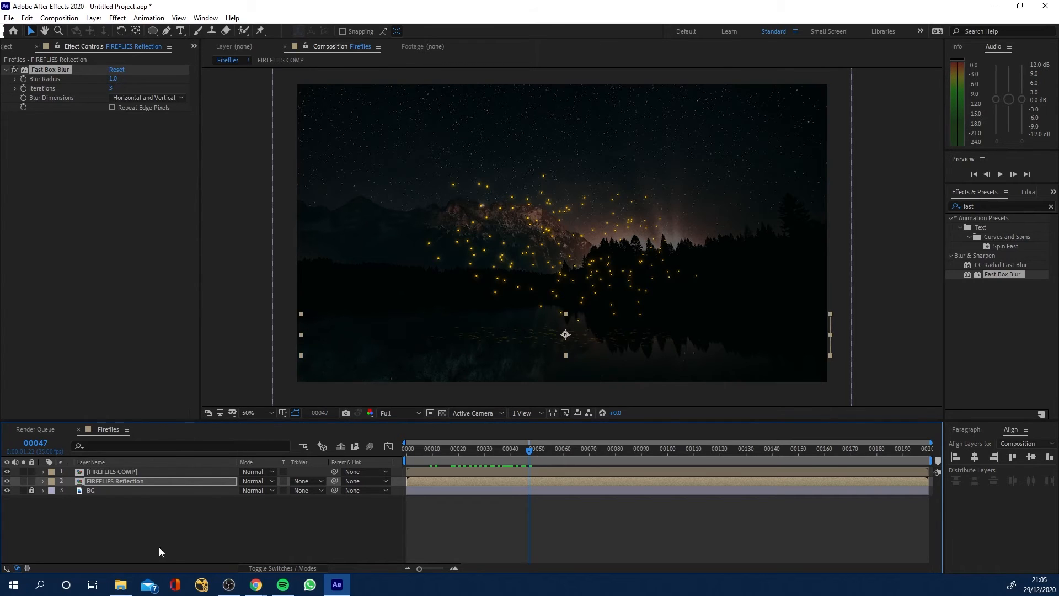
# - Create a null object at the head of the layer stack and reveal its Position and Rotation properties
pyautogui.click(94, 18)
pyautogui.moveTo(141, 32)
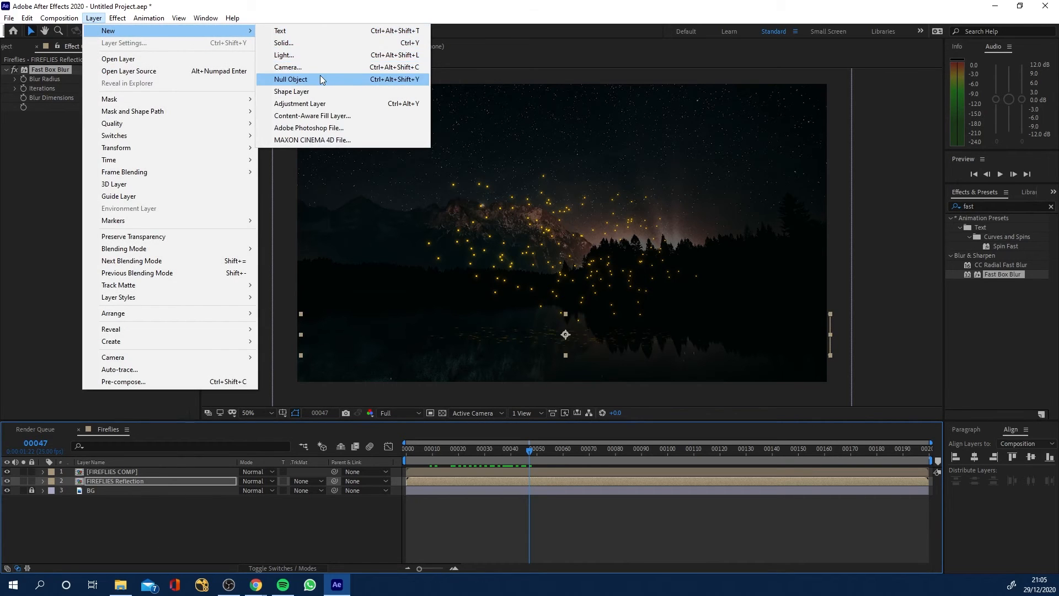
pyautogui.click(320, 79)
pyautogui.moveTo(104, 482); pyautogui.dragTo(107, 470)
pyautogui.press('p')
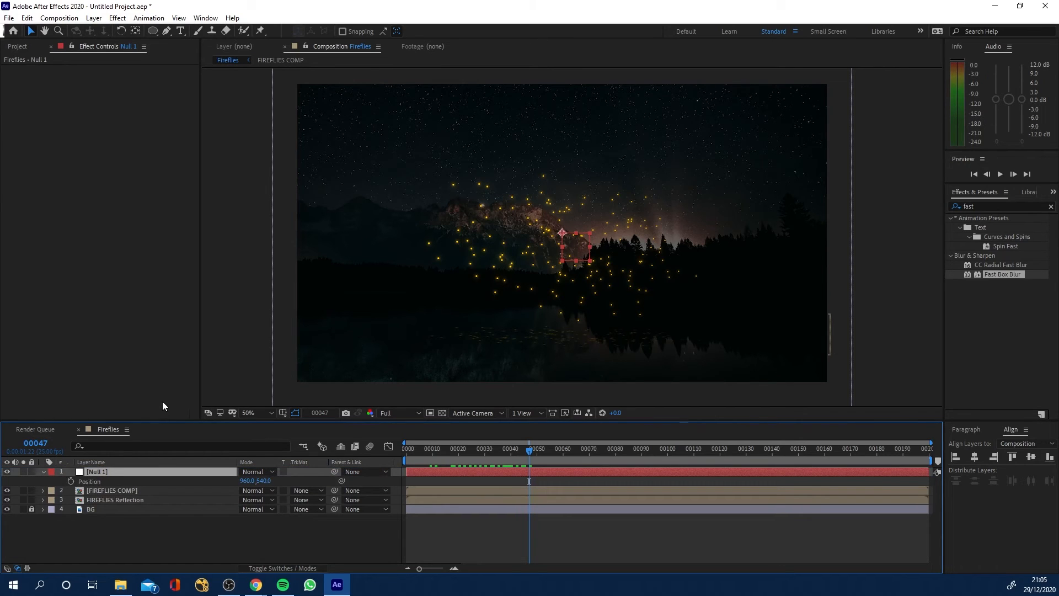
pyautogui.hotkey('shift', 'r')
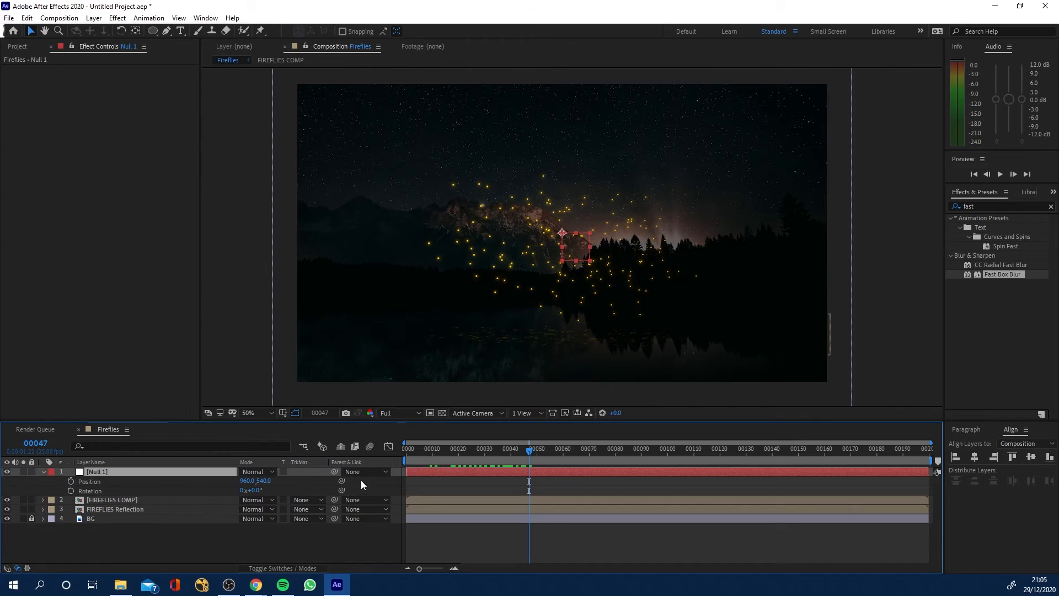
# - From the first frame, add the expression wiggle(0.5,30) to the null's Position
pyautogui.press('Home')
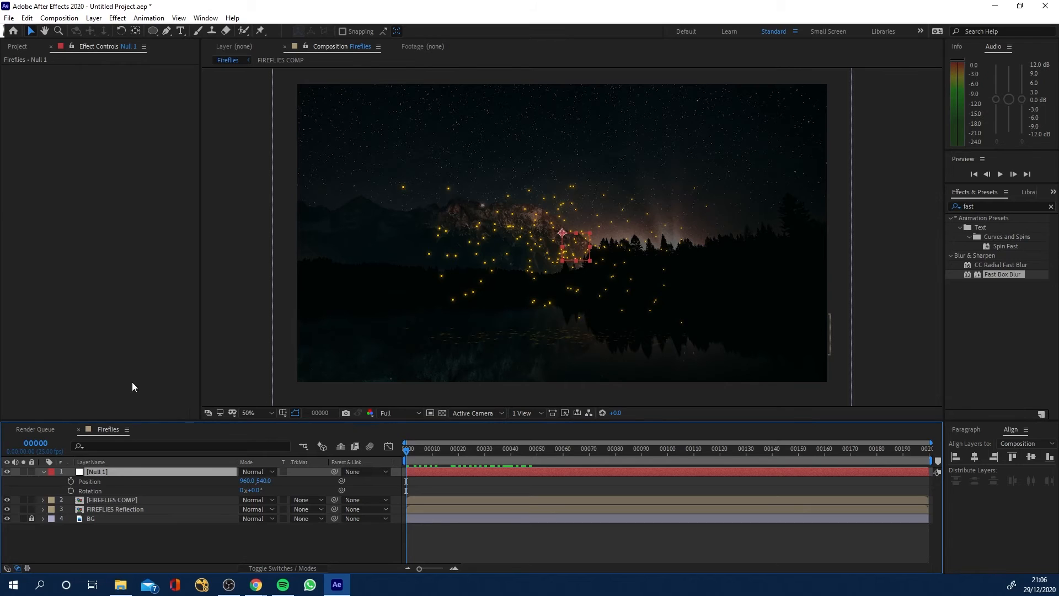
pyautogui.keyDown('alt'); pyautogui.click(71, 481); pyautogui.keyUp('alt')
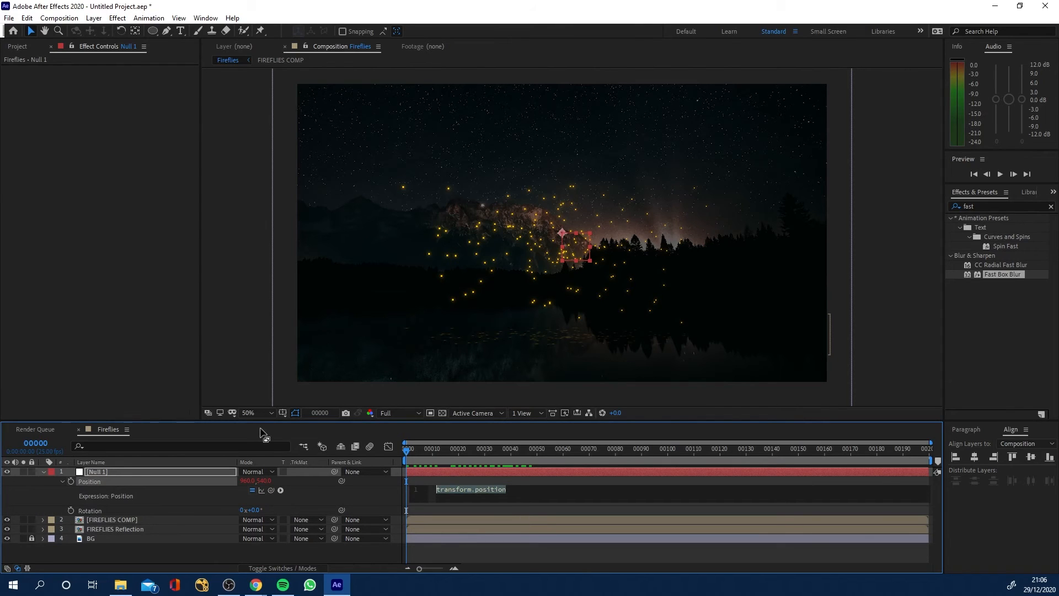
pyautogui.write('wiggle')
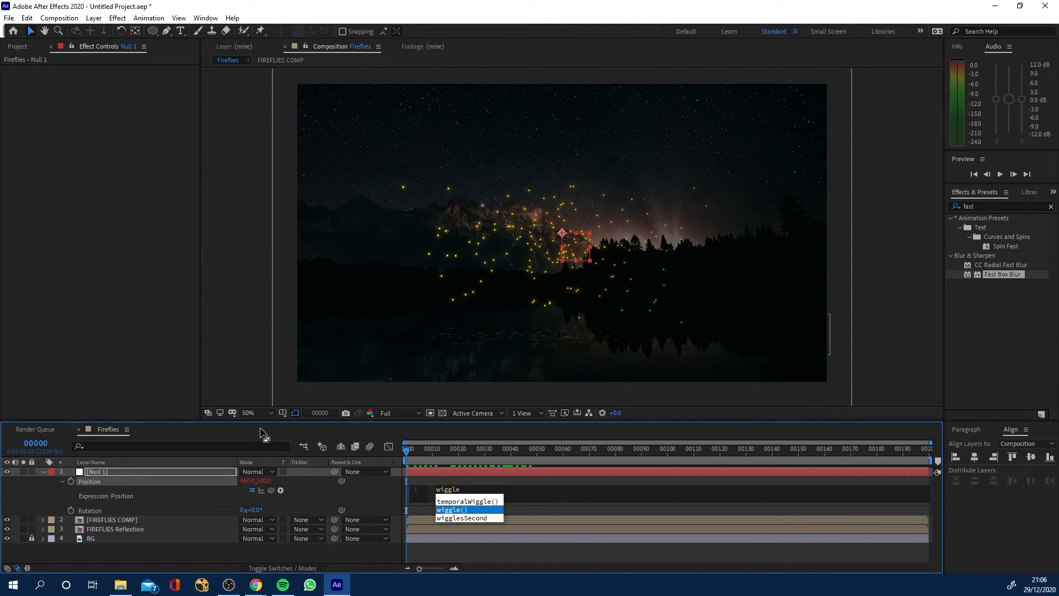
pyautogui.press('Return')
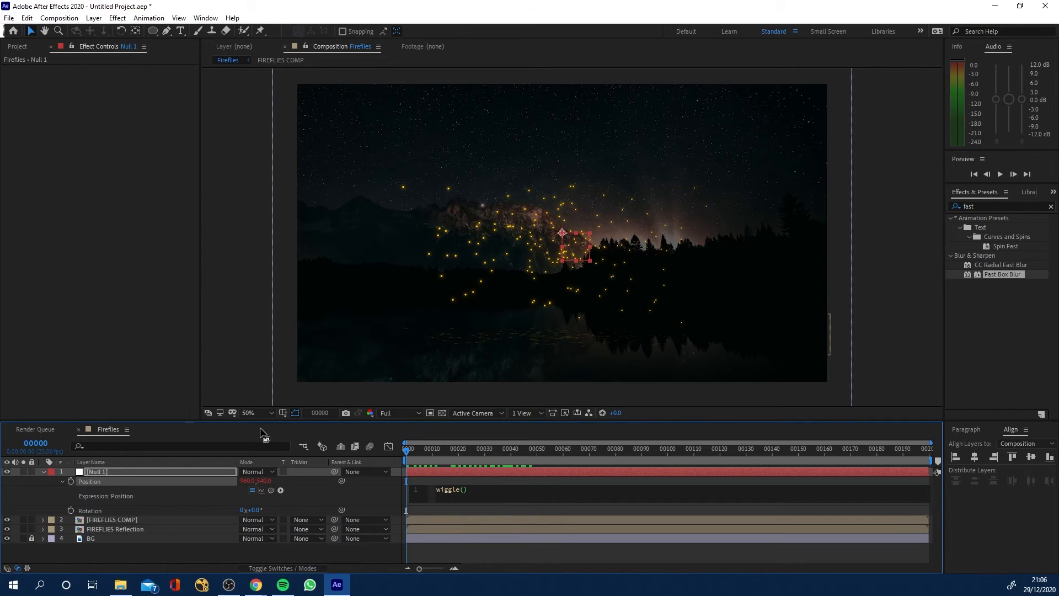
pyautogui.write('0.5,30')
pyautogui.click(835, 393)
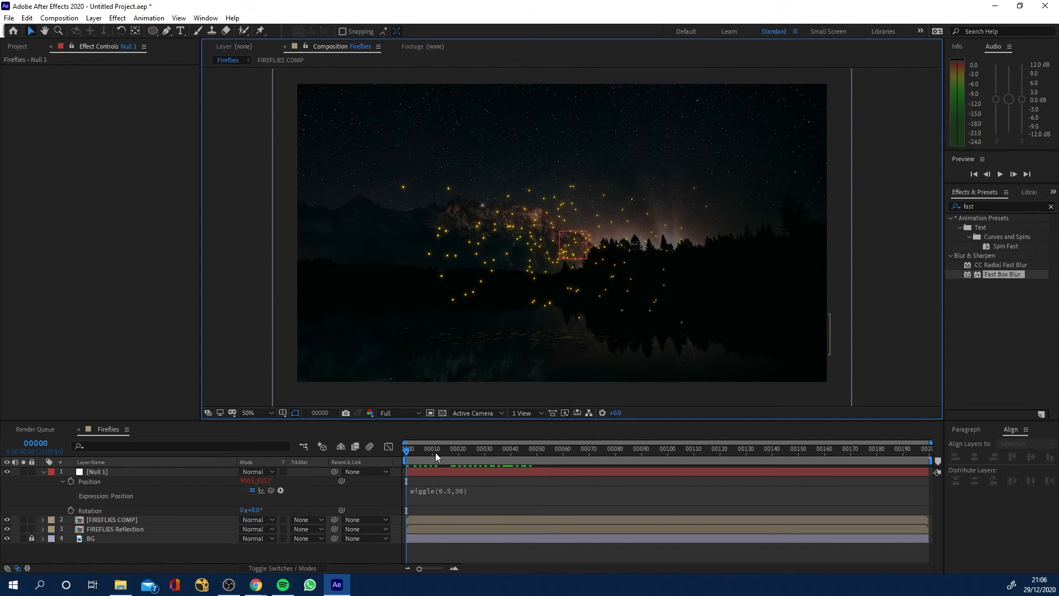
# - Scrub the timeline with the null soloed to check its position wiggle, and return to the first frame
pyautogui.moveTo(435, 453); pyautogui.dragTo(144, 471)
pyautogui.click(24, 472)
pyautogui.moveTo(434, 450); pyautogui.dragTo(370, 450)
pyautogui.click(23, 471)
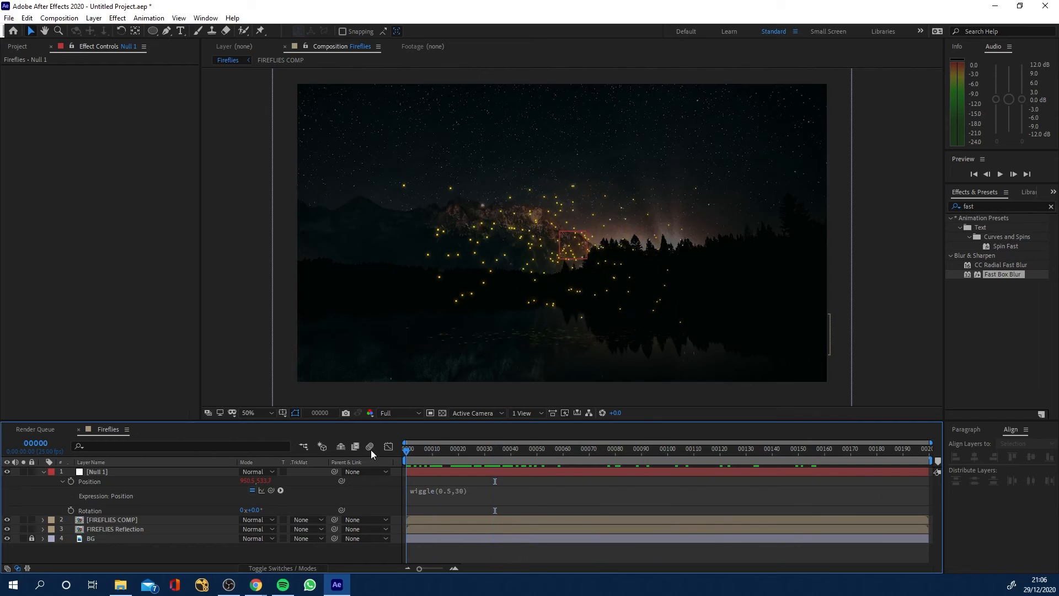
# - Add the expression wiggle(0.2,1) to the null's Rotation
pyautogui.keyDown('alt'); pyautogui.click(71, 511); pyautogui.keyUp('alt')
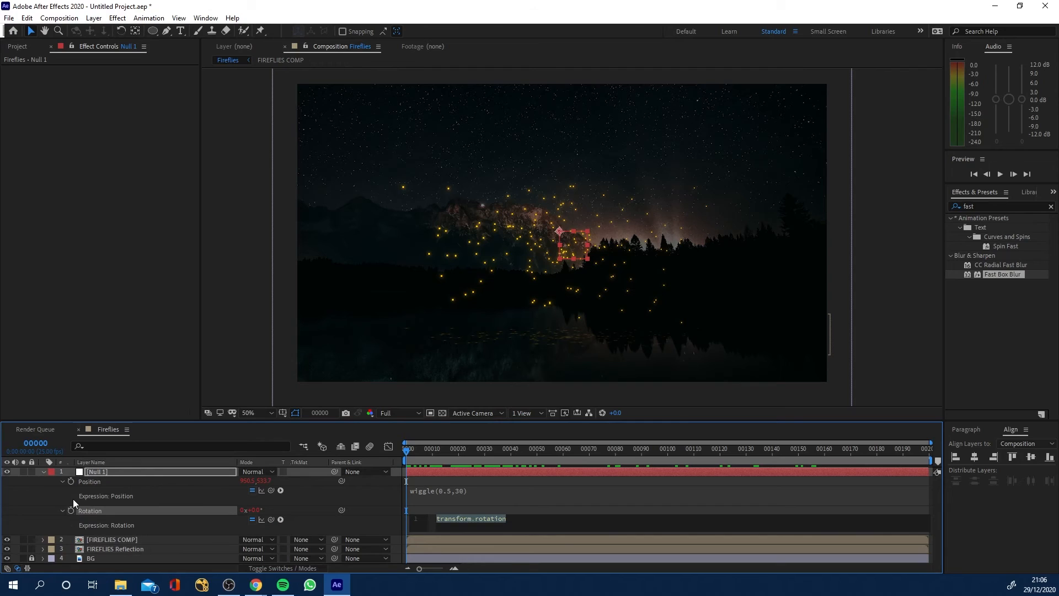
pyautogui.write('wiggle(')
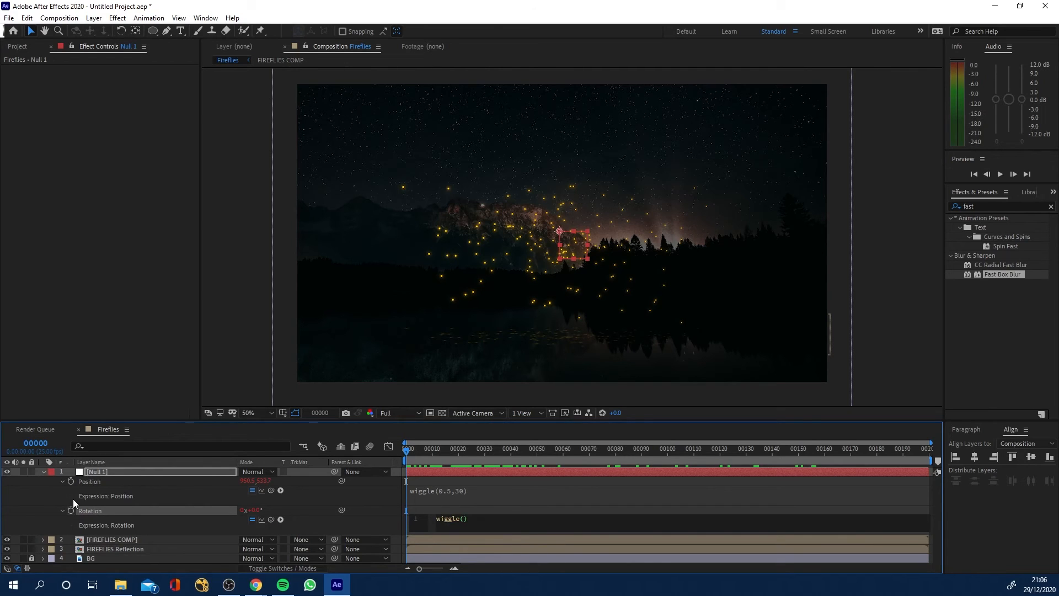
pyautogui.write('0.2,1')
pyautogui.click(524, 505)
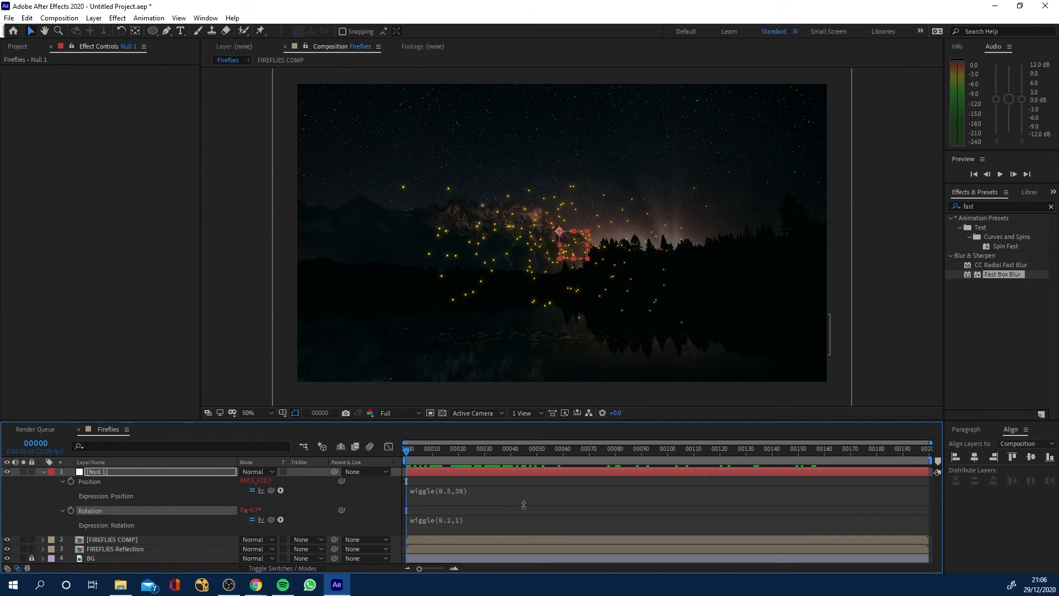
# - Solo the null and scrub the timeline to check its combined position and rotation wiggle
pyautogui.click(451, 521)
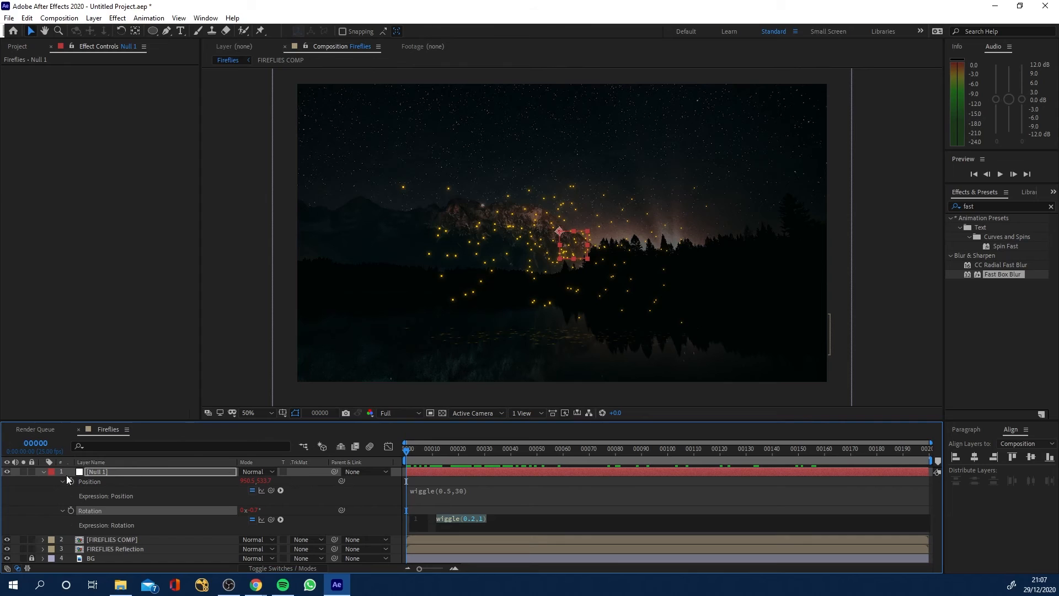
pyautogui.click(24, 472)
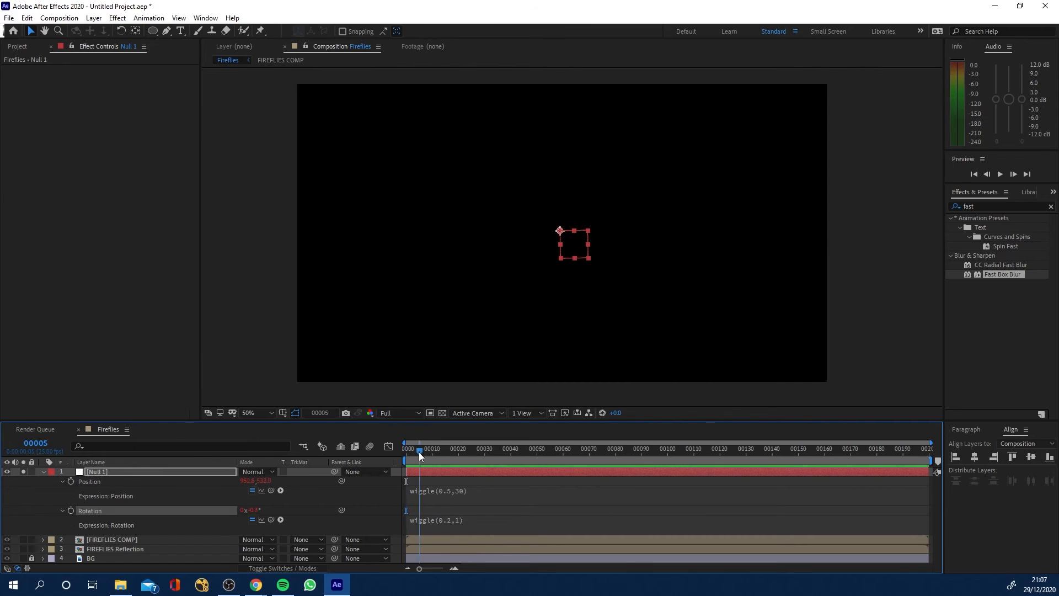
pyautogui.moveTo(418, 452); pyautogui.dragTo(495, 466)
# - Try wiggle(0.2,10) on the null's Rotation, scrub through its motion, and return the expression to wiggle(0.2,1)
pyautogui.click(458, 522)
pyautogui.click(483, 518)
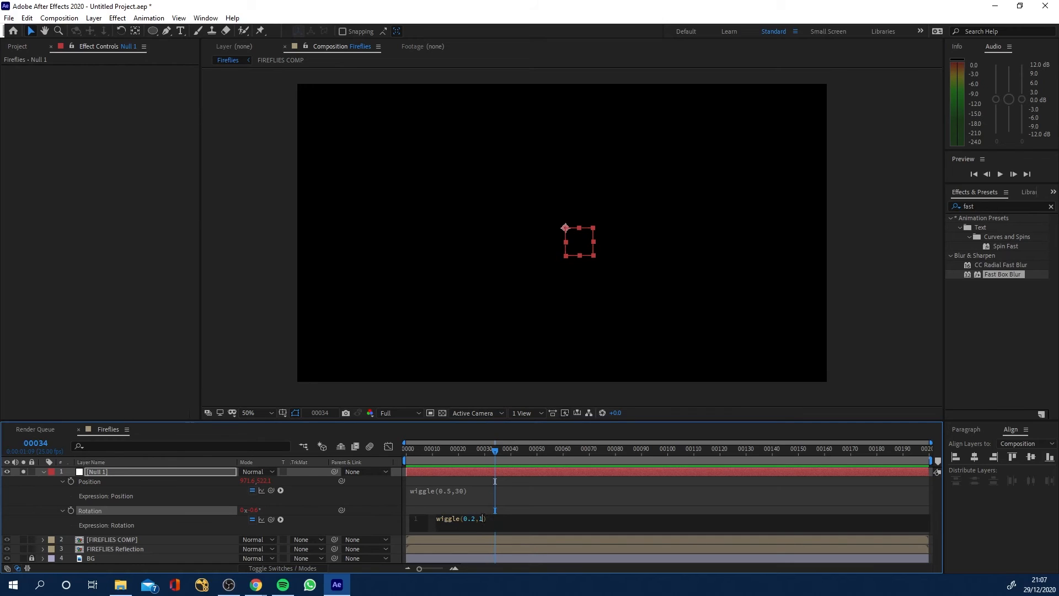
pyautogui.write('0')
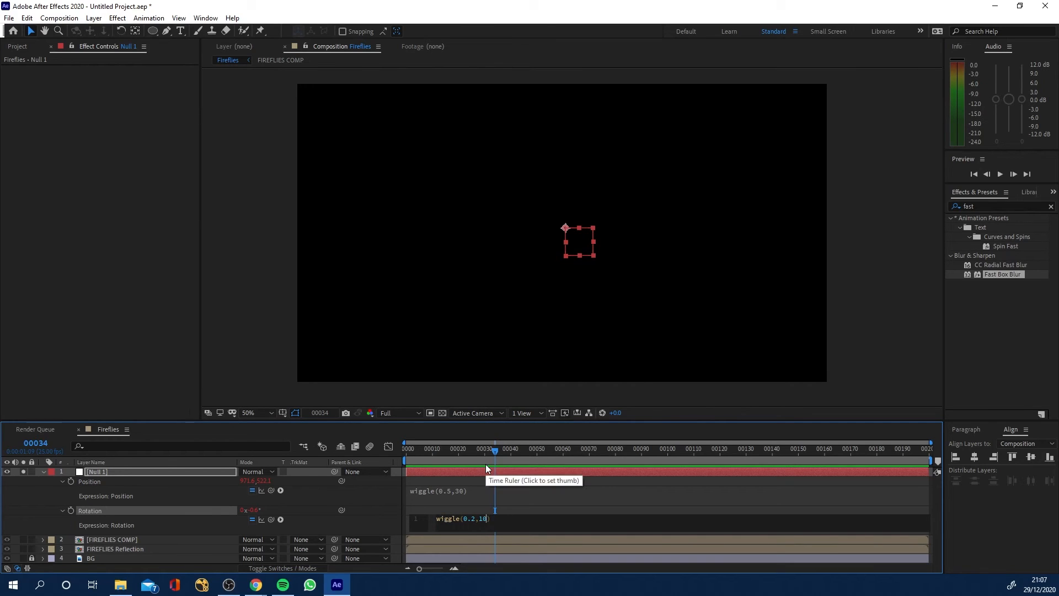
pyautogui.click(563, 496)
pyautogui.moveTo(499, 459); pyautogui.dragTo(803, 499)
pyautogui.click(461, 521)
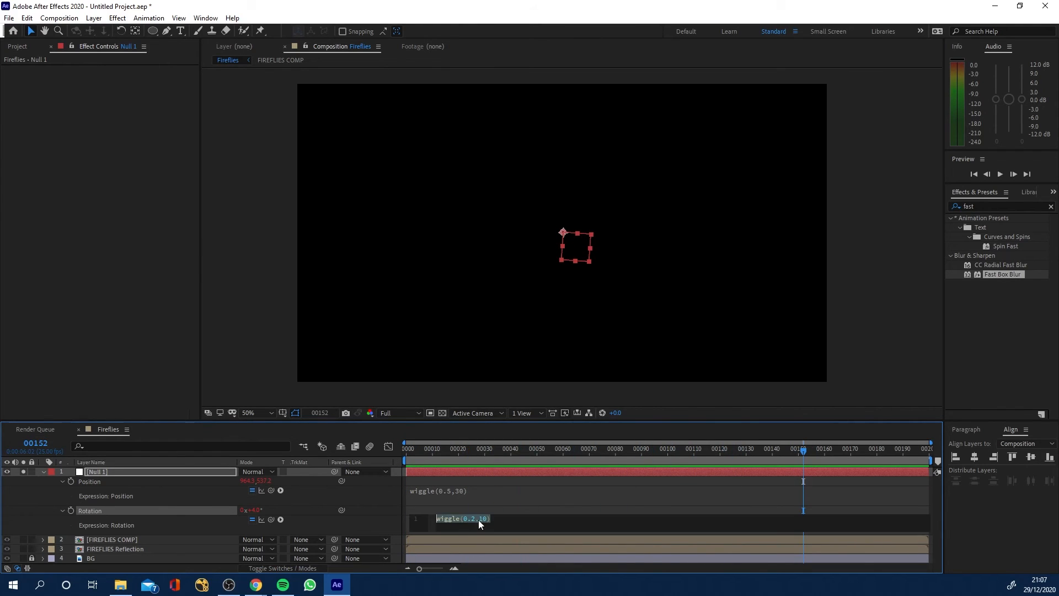
pyautogui.click(479, 519)
pyautogui.press('BackSpace')
pyautogui.click(519, 496)
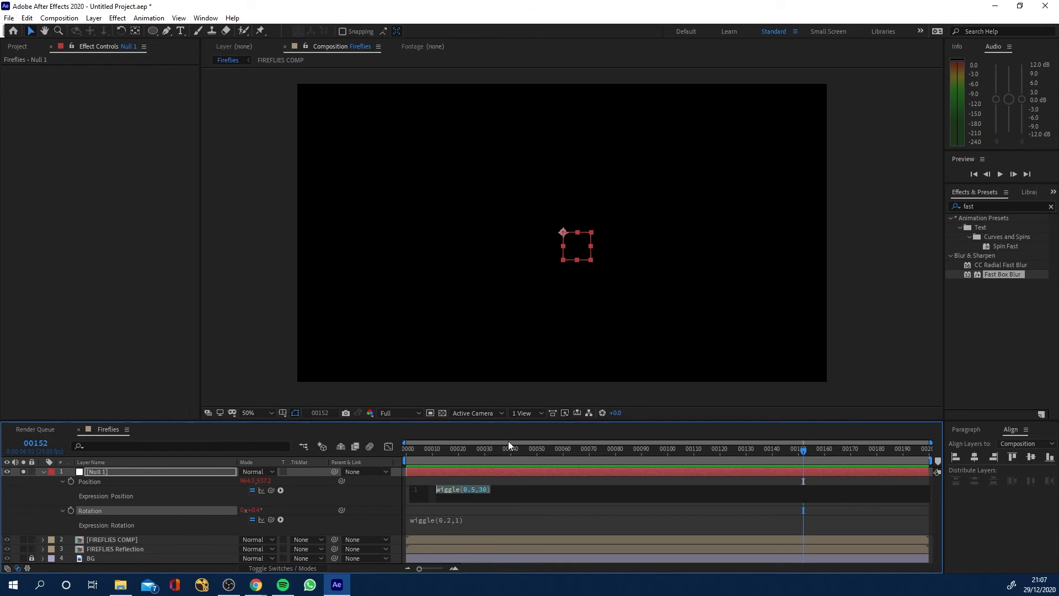
pyautogui.click(492, 507)
# - Scrub through the null's subtle motion, turn off its solo and collapse its properties
pyautogui.moveTo(439, 446); pyautogui.dragTo(741, 450)
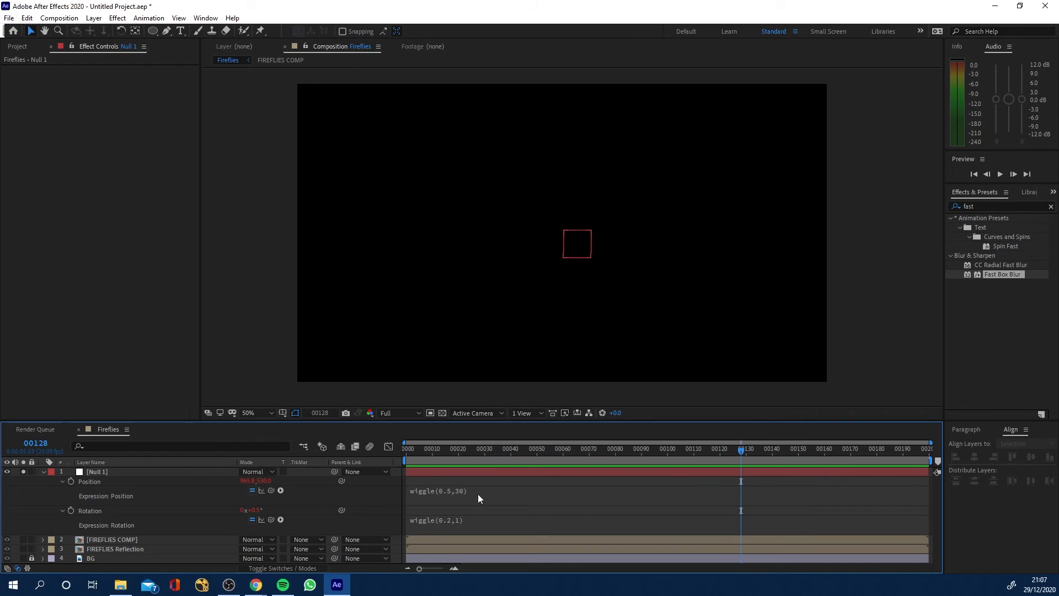
pyautogui.click(24, 471)
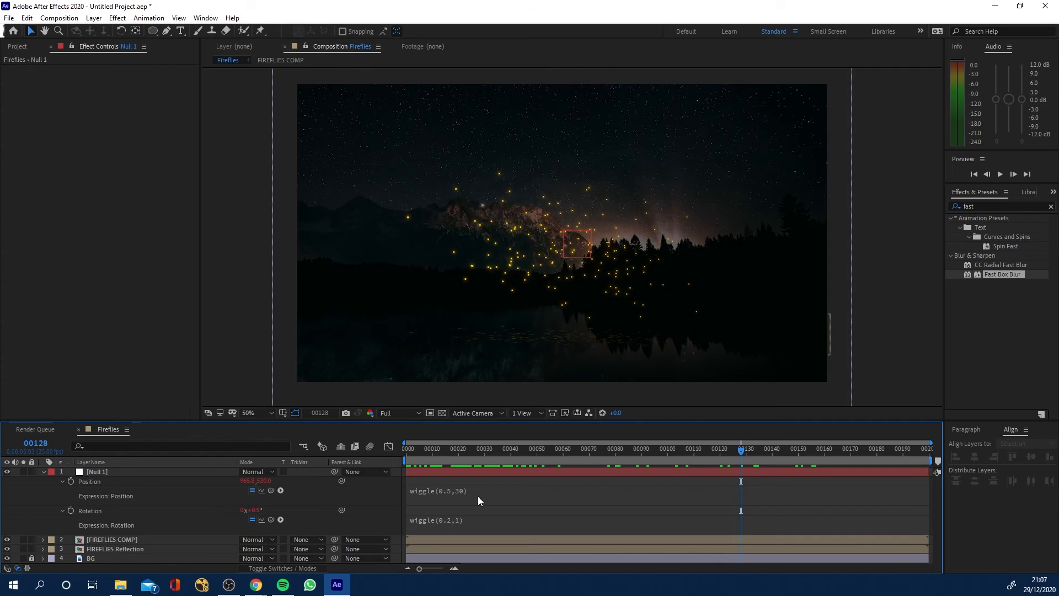
pyautogui.click(44, 472)
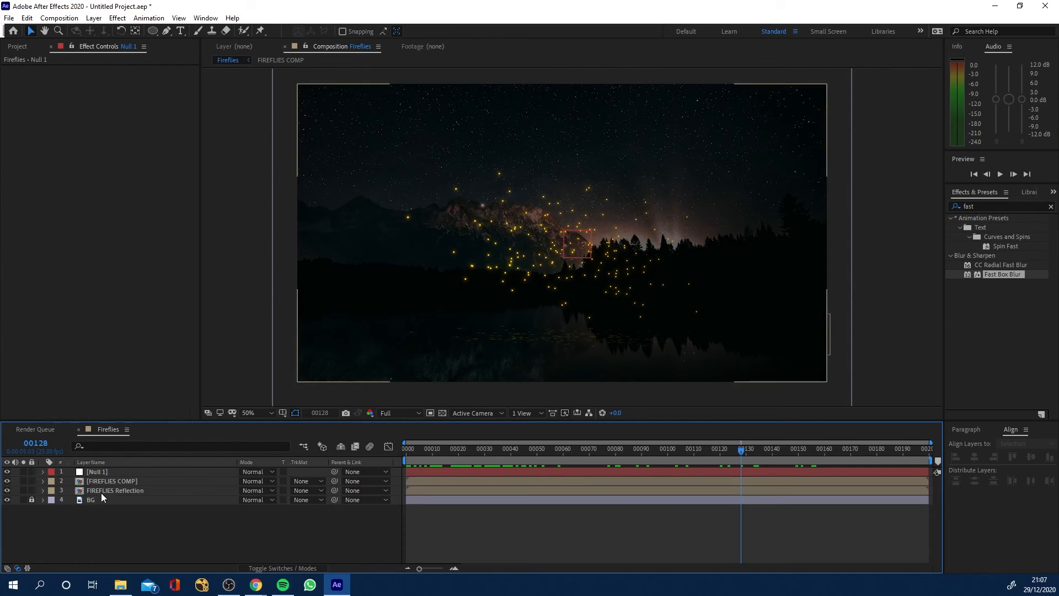
# - Unlock the BG layer and parent FIREFLIES COMP, FIREFLIES Reflection and BG to Null 1
pyautogui.click(107, 499)
pyautogui.click(32, 500)
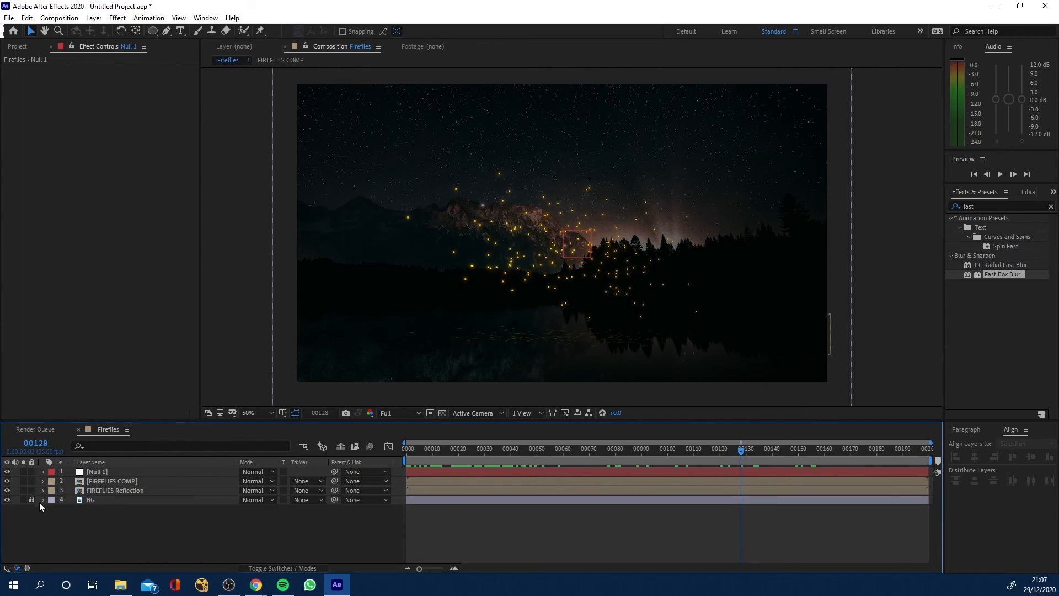
pyautogui.click(88, 500)
pyautogui.keyDown('shift'); pyautogui.click(116, 480); pyautogui.keyUp('shift')
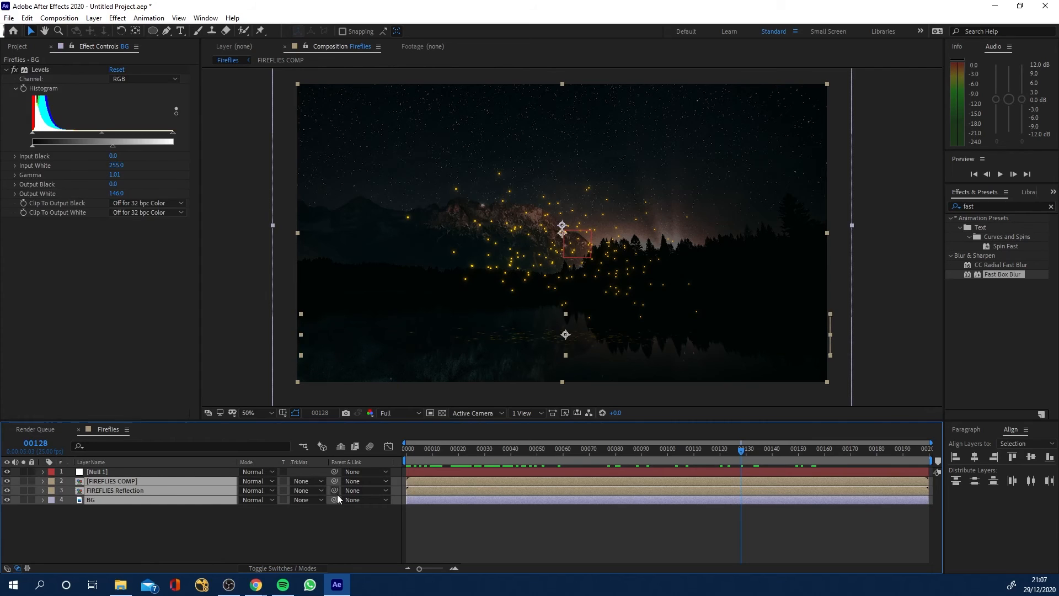
pyautogui.moveTo(336, 480); pyautogui.dragTo(308, 481)
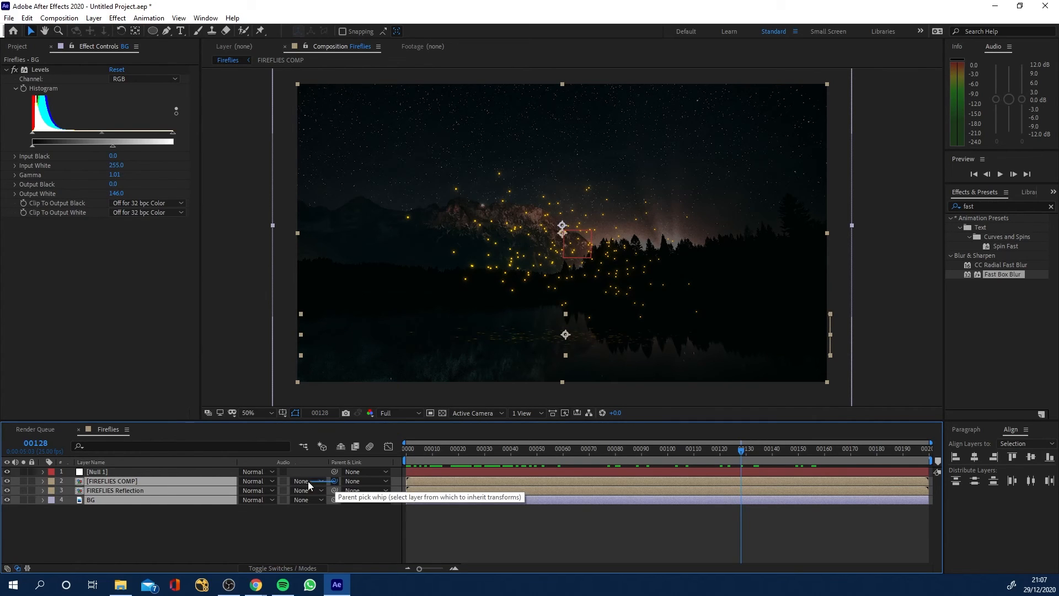
pyautogui.moveTo(234, 478); pyautogui.dragTo(114, 471)
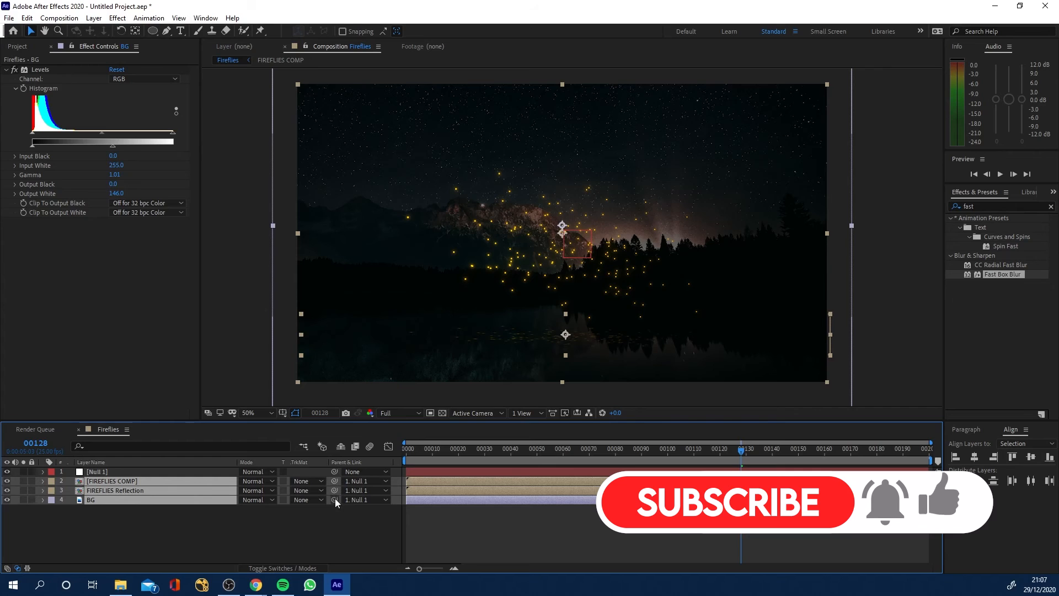
pyautogui.rightClick(216, 468)
pyautogui.moveTo(253, 502)
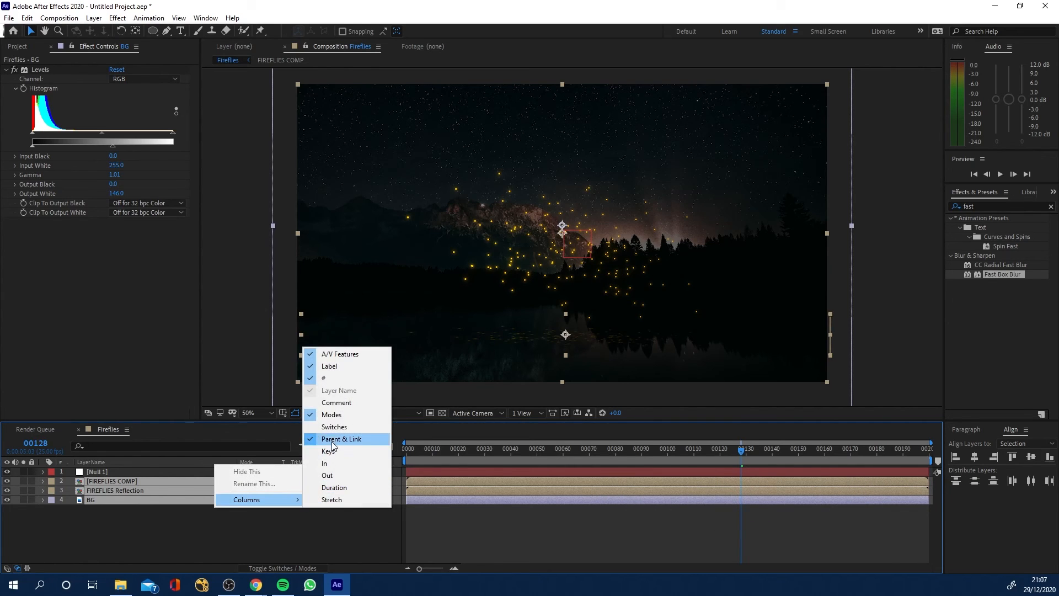
pyautogui.click(302, 541)
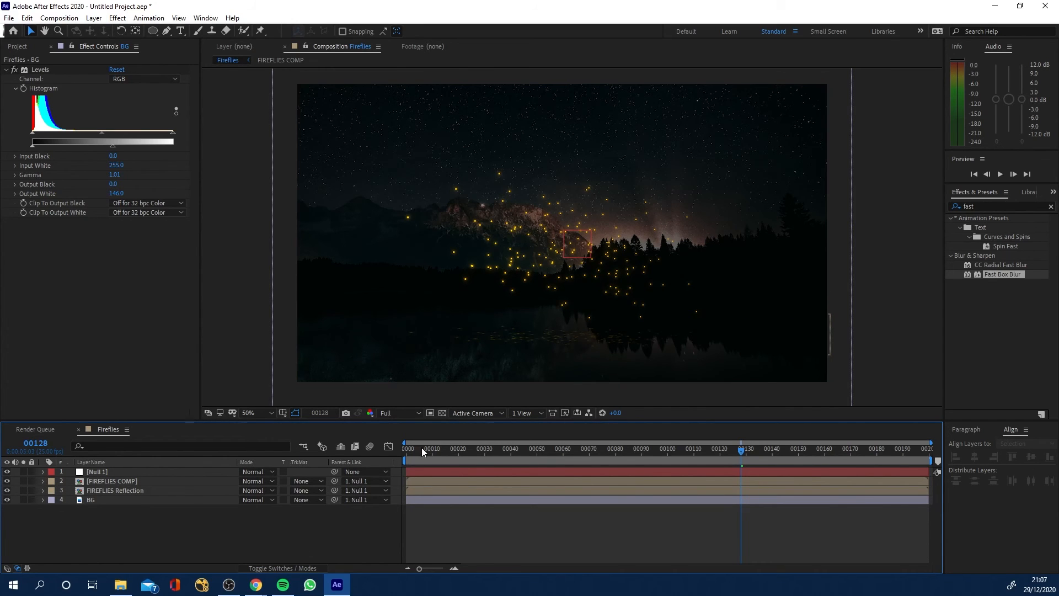
# - Scrub the timeline back to frame 0 and create a new adjustment layer above the other layers
pyautogui.moveTo(422, 448); pyautogui.dragTo(253, 502)
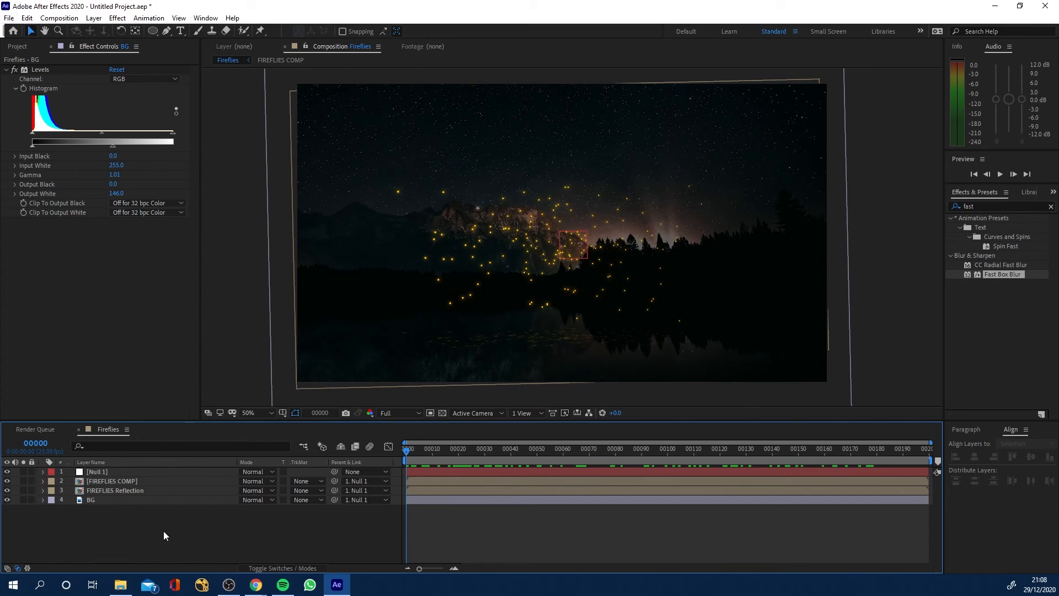
pyautogui.click(94, 18)
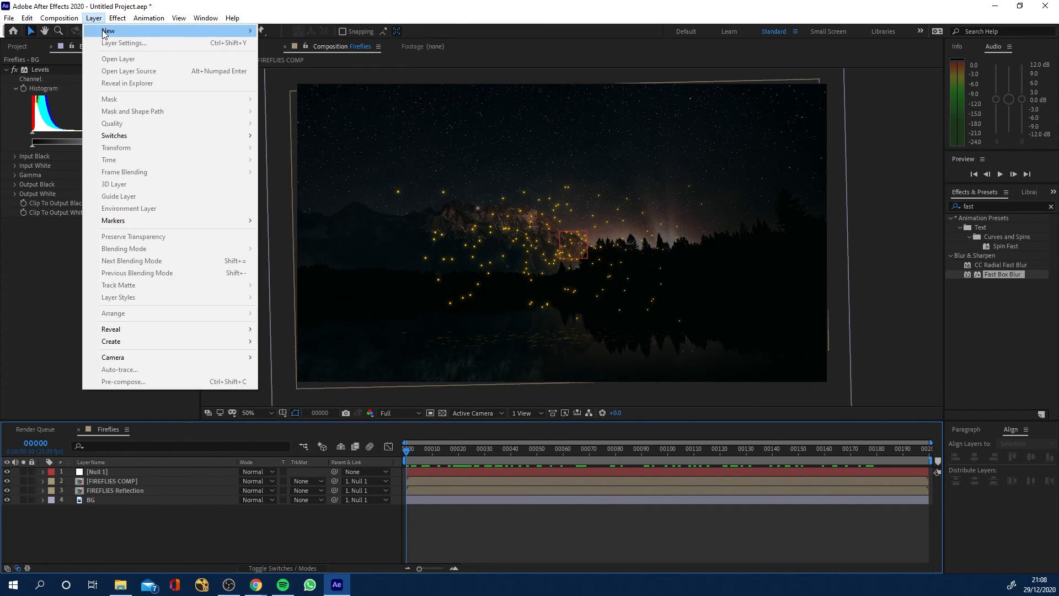
pyautogui.moveTo(108, 34)
pyautogui.click(306, 104)
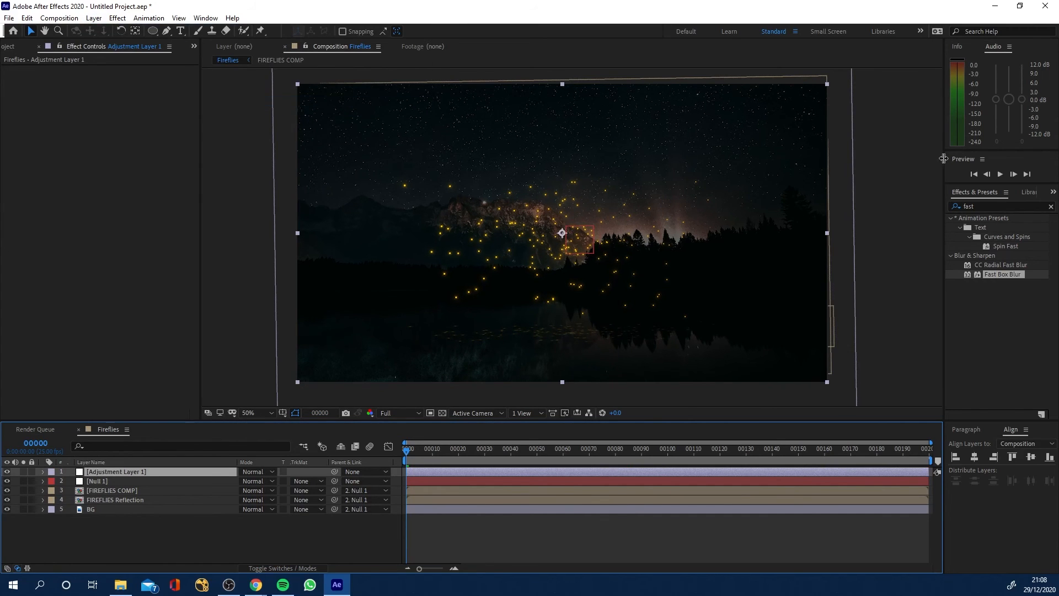
# - Find the Noise effect, apply it to the adjustment layer and set Amount of Noise to 5%
pyautogui.click(968, 206)
pyautogui.write('no')
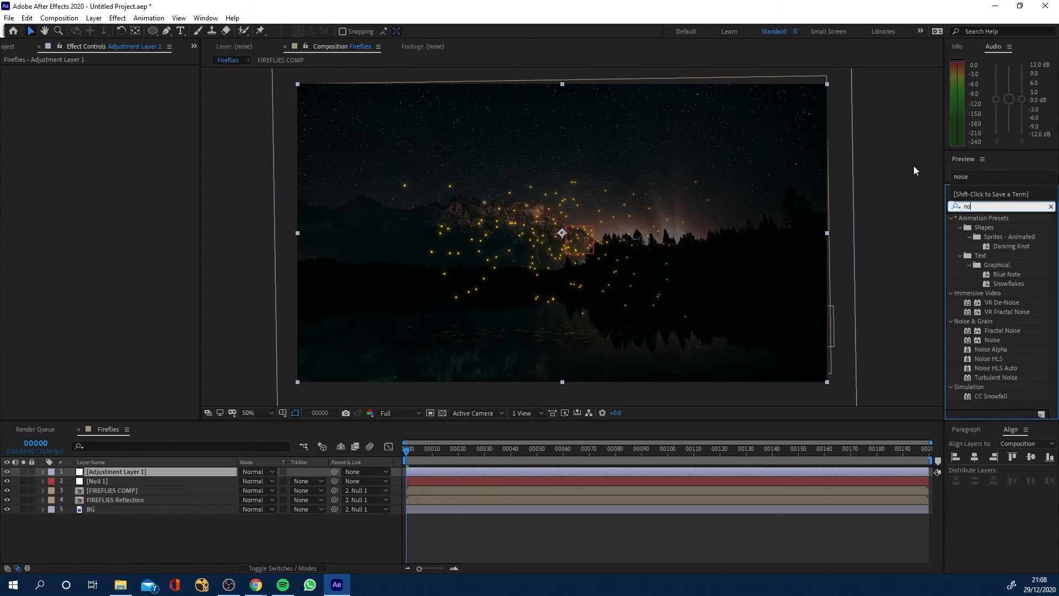
pyautogui.write('ise')
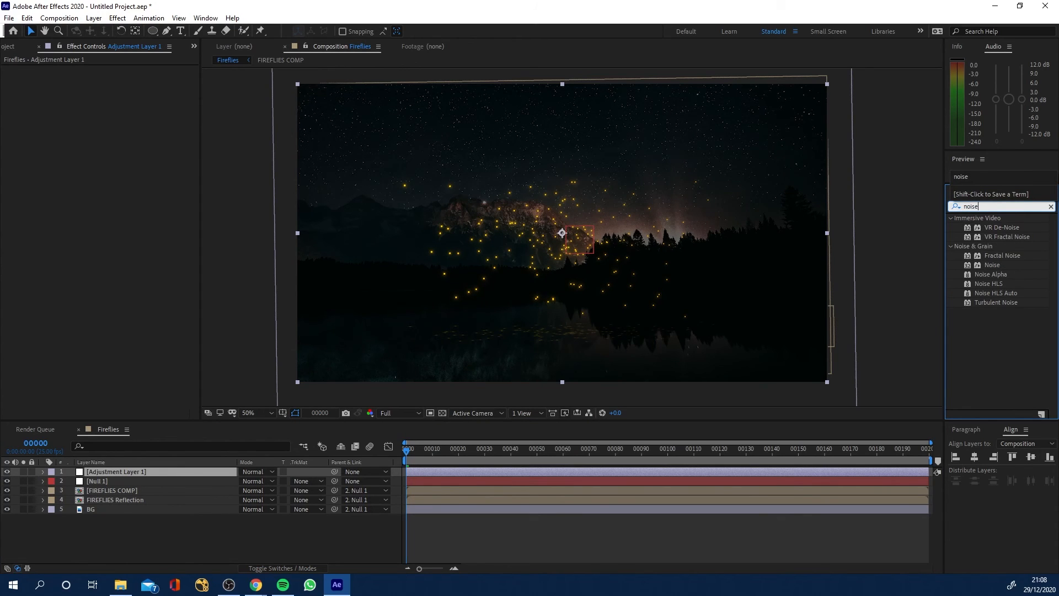
pyautogui.click(999, 267)
pyautogui.moveTo(999, 267); pyautogui.dragTo(656, 472)
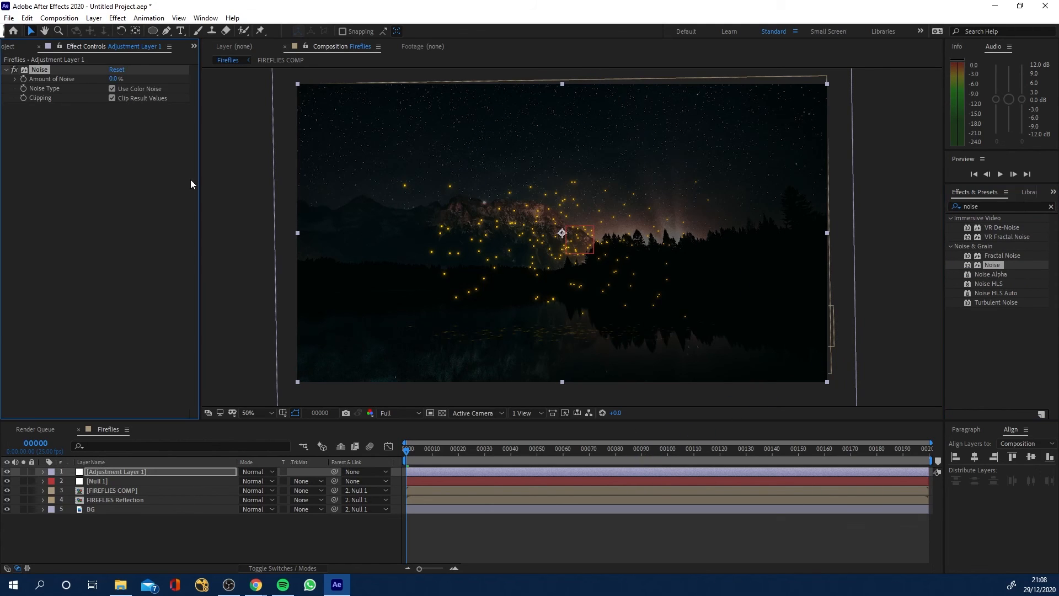
pyautogui.click(108, 78)
pyautogui.write('5')
pyautogui.click(158, 264)
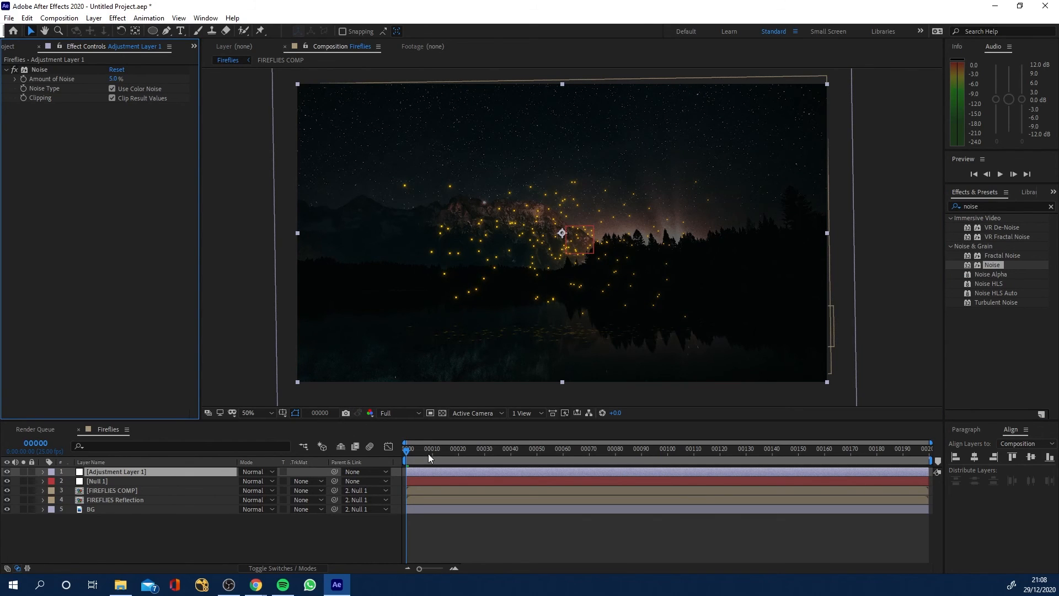
# - Play back the Fireflies composition to check the added grain and camera shake
pyautogui.click(243, 379)
pyautogui.press('space')
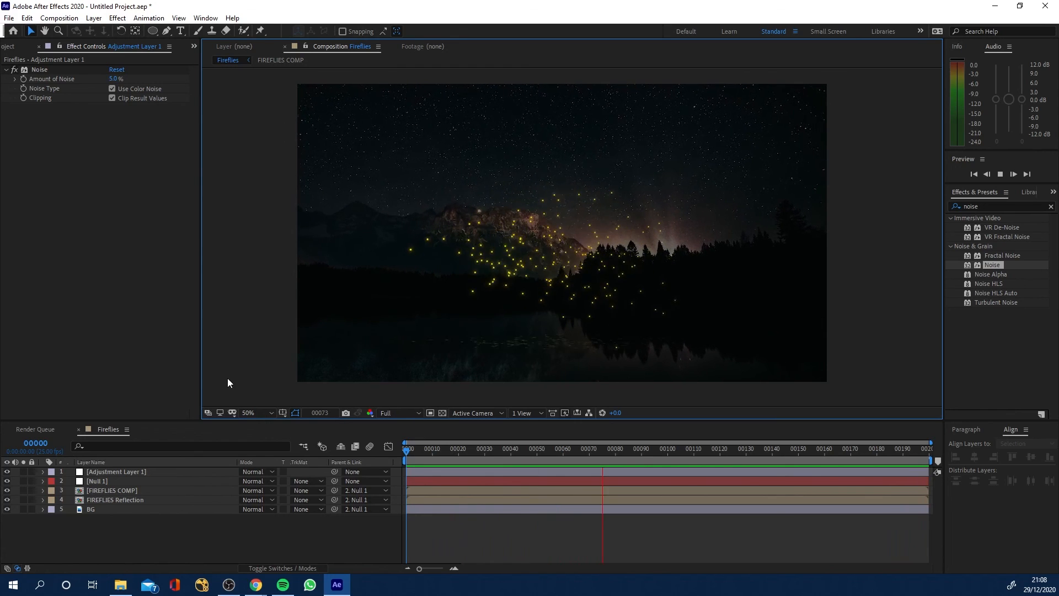
pyautogui.press('space')
# - Change the Position expression of Null 1 to wiggle(0.5,20)
pyautogui.click(115, 474)
pyautogui.click(114, 481)
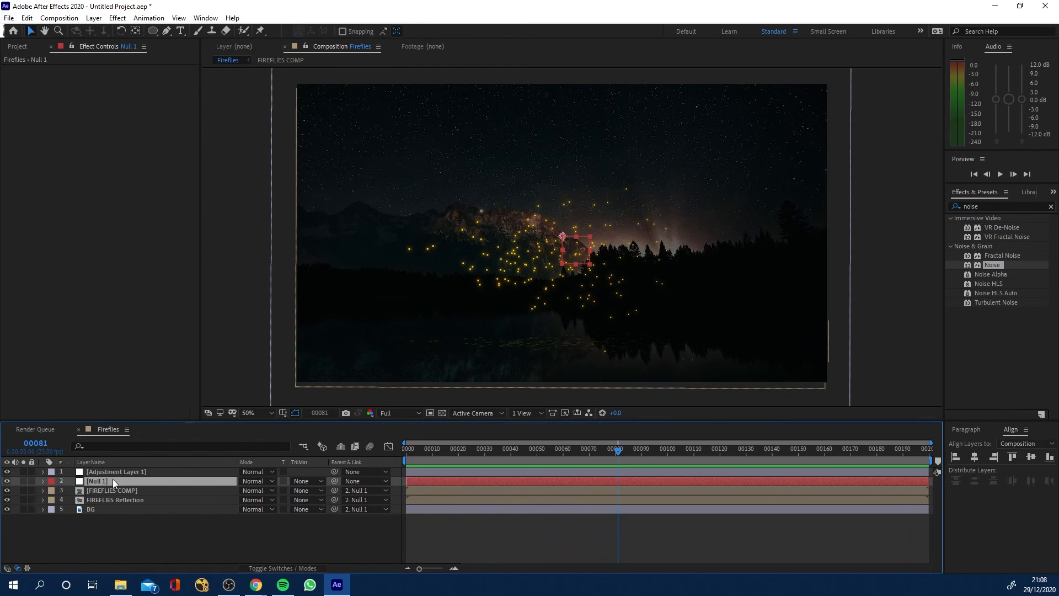
pyautogui.press('p')
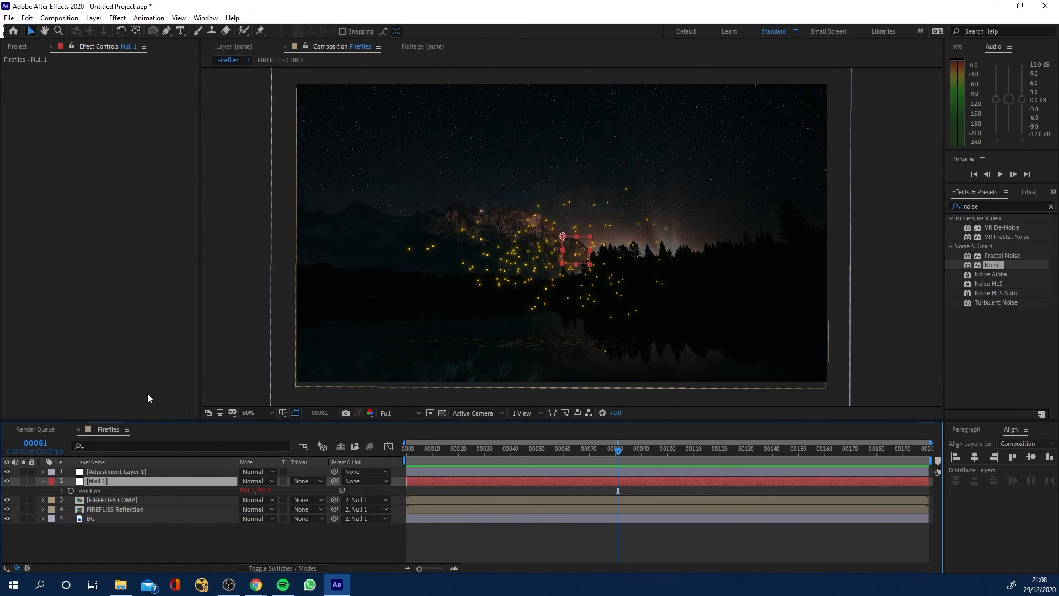
pyautogui.click(62, 490)
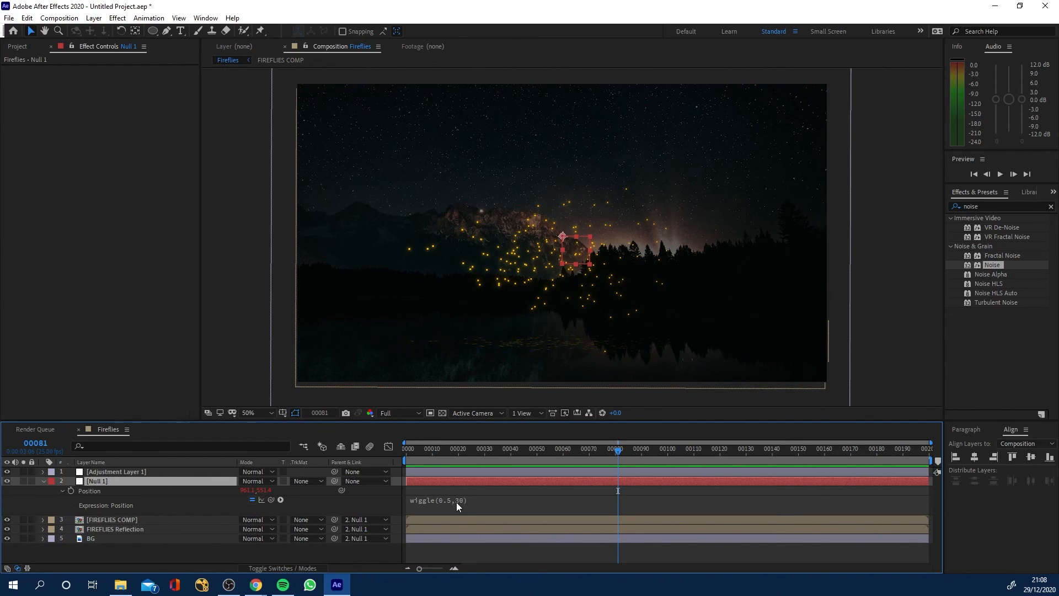
pyautogui.click(477, 498)
pyautogui.click(480, 499)
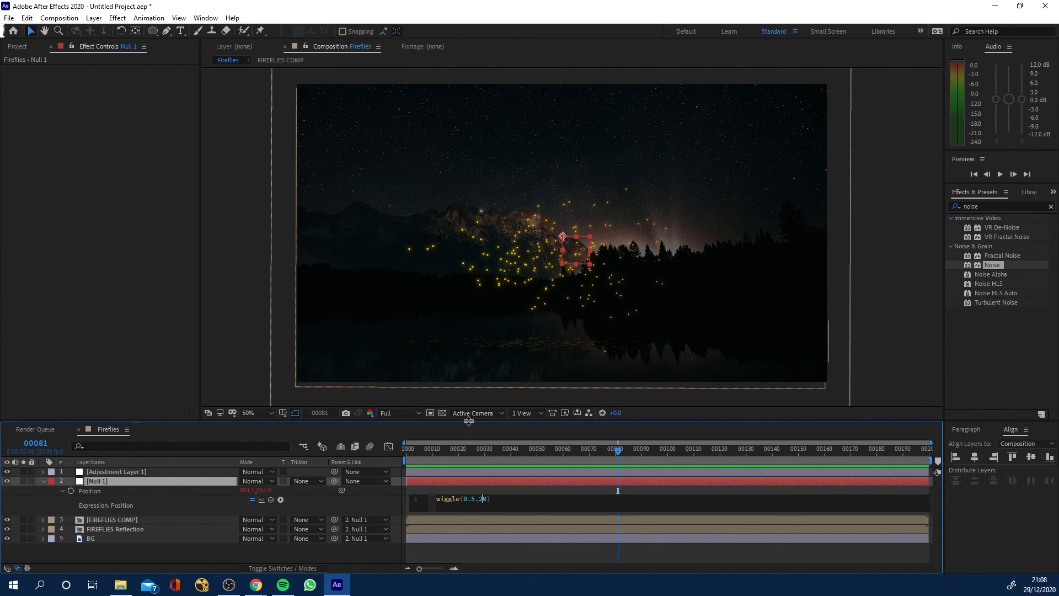
pyautogui.click(235, 336)
# - Return to frame 0, collapse the null's properties and preview the composition with the softened shake
pyautogui.moveTo(423, 454); pyautogui.dragTo(366, 450)
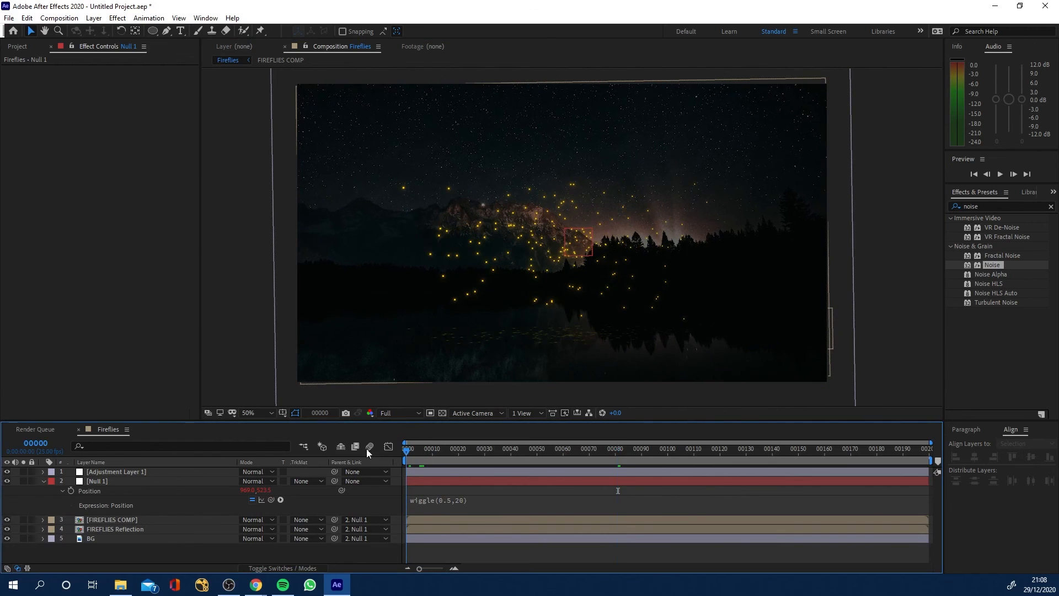
pyautogui.click(43, 481)
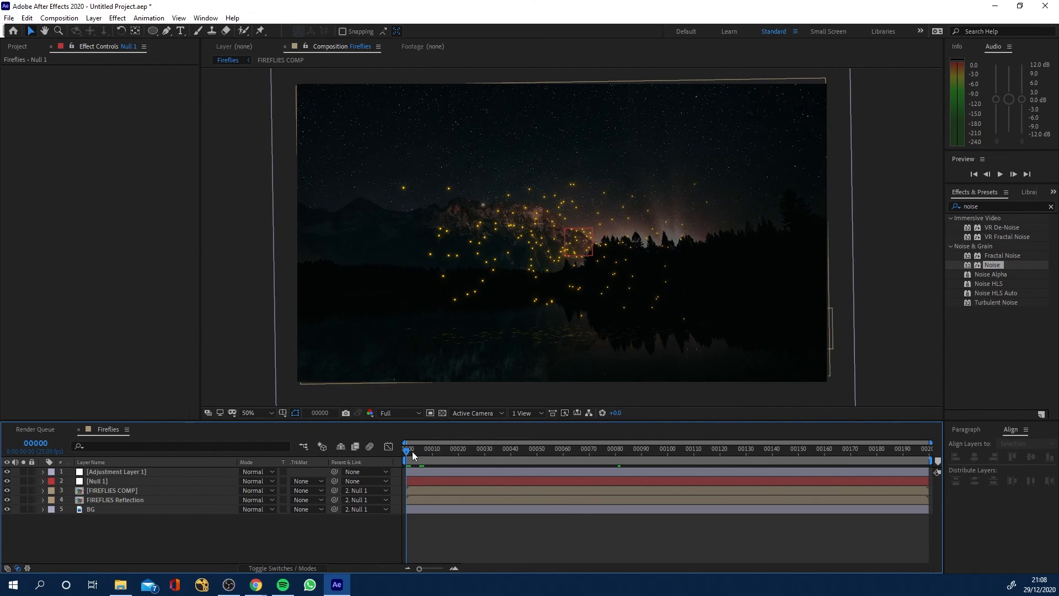
pyautogui.press('space')
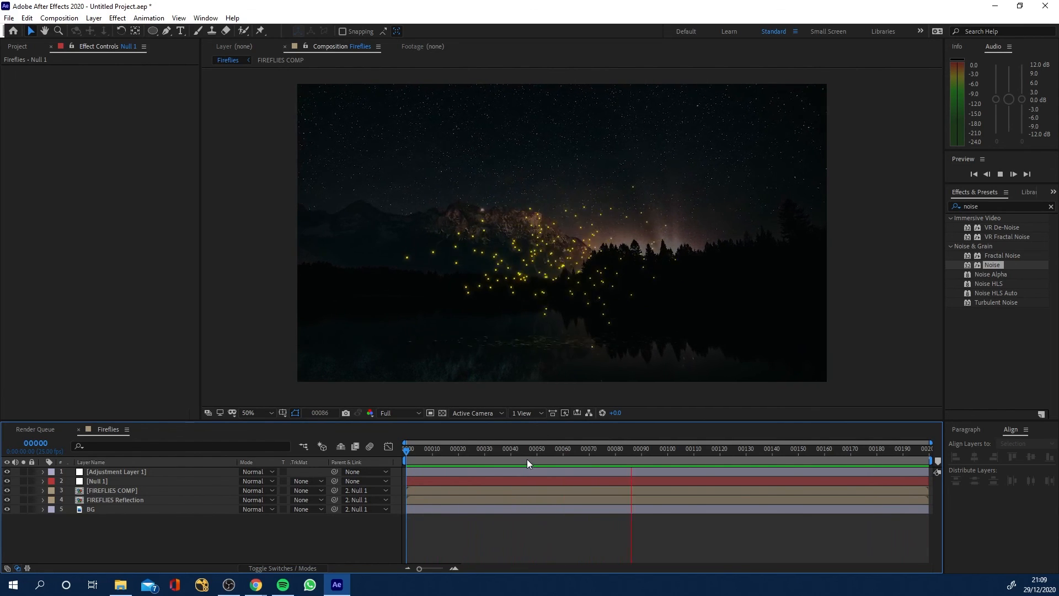
pyautogui.press('space')
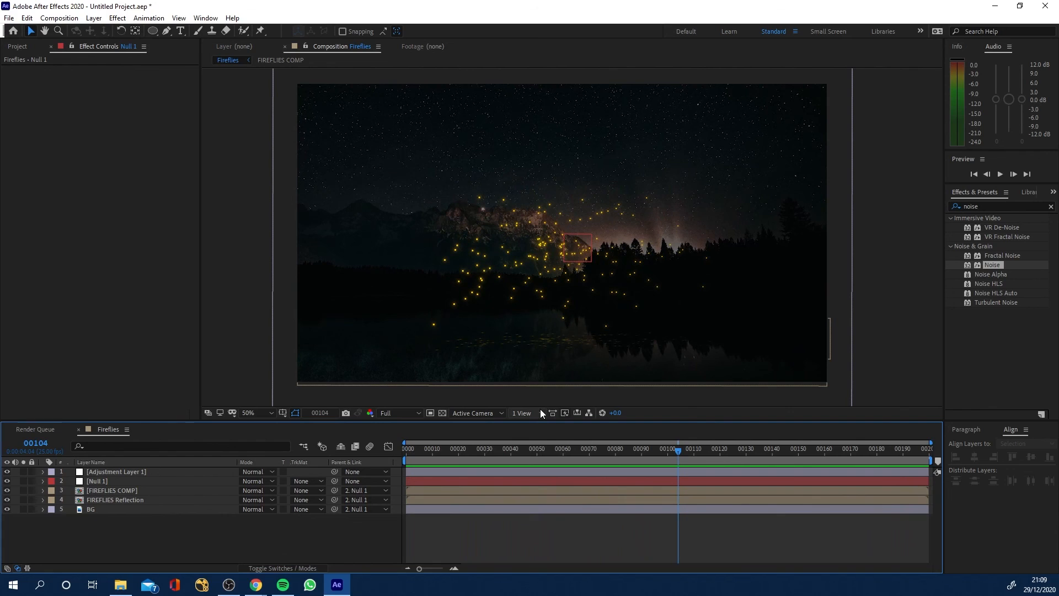